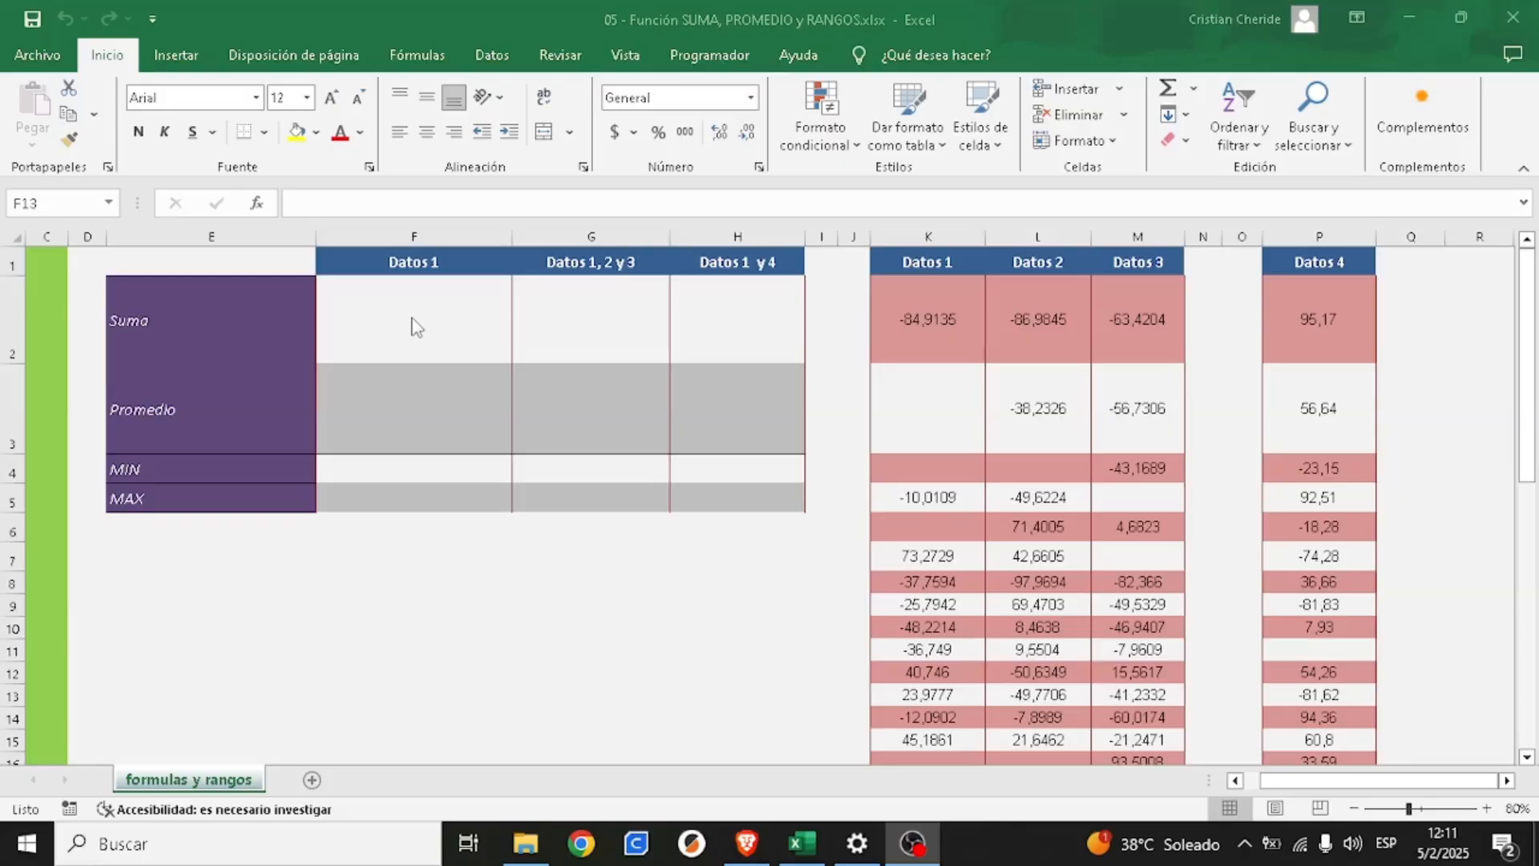
click(959, 324)
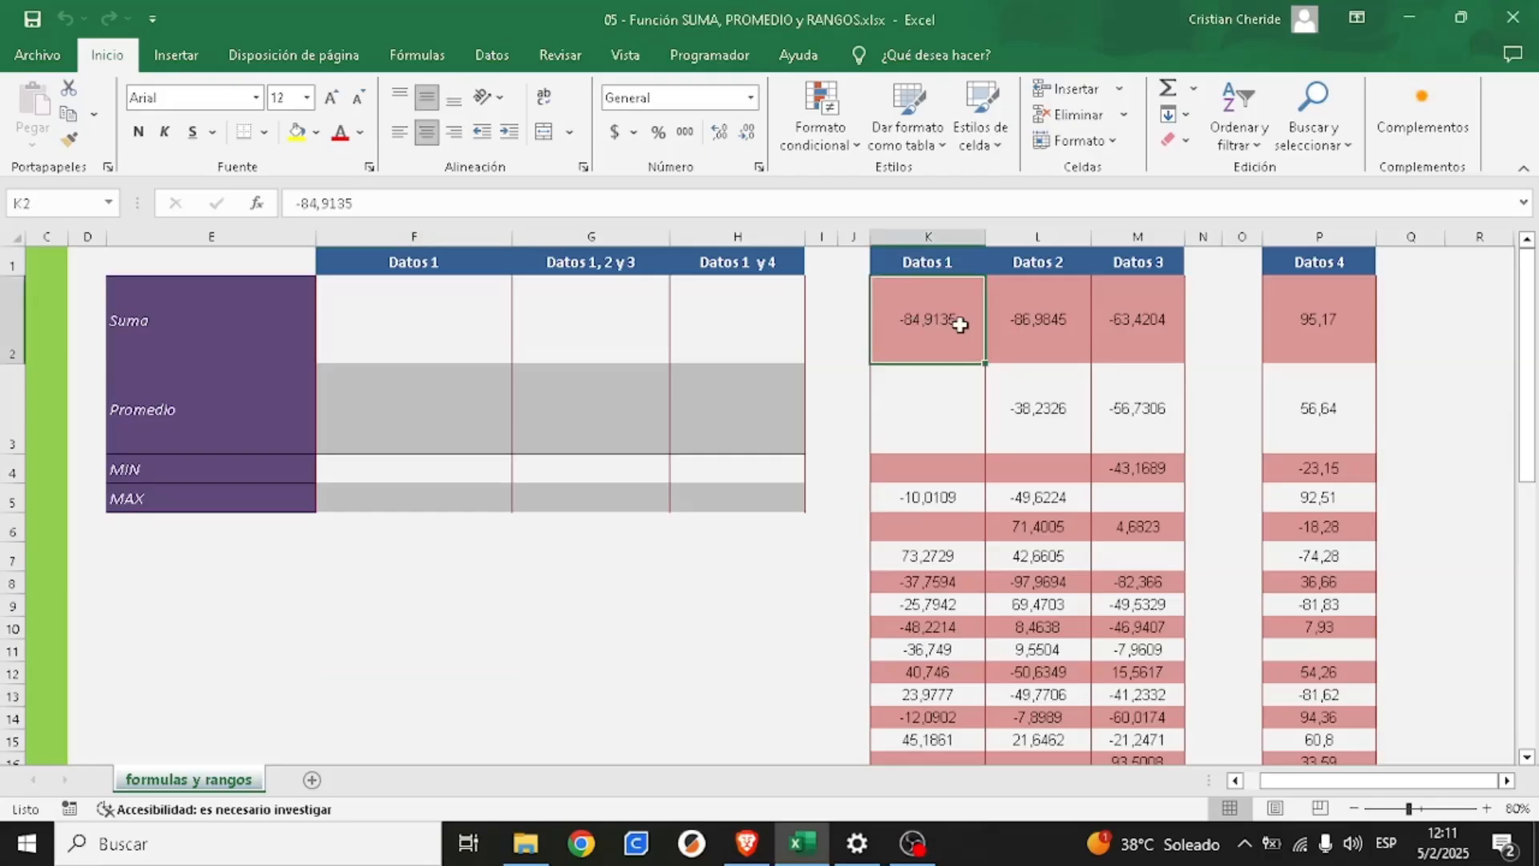
click(1032, 324)
click(1130, 324)
click(1121, 416)
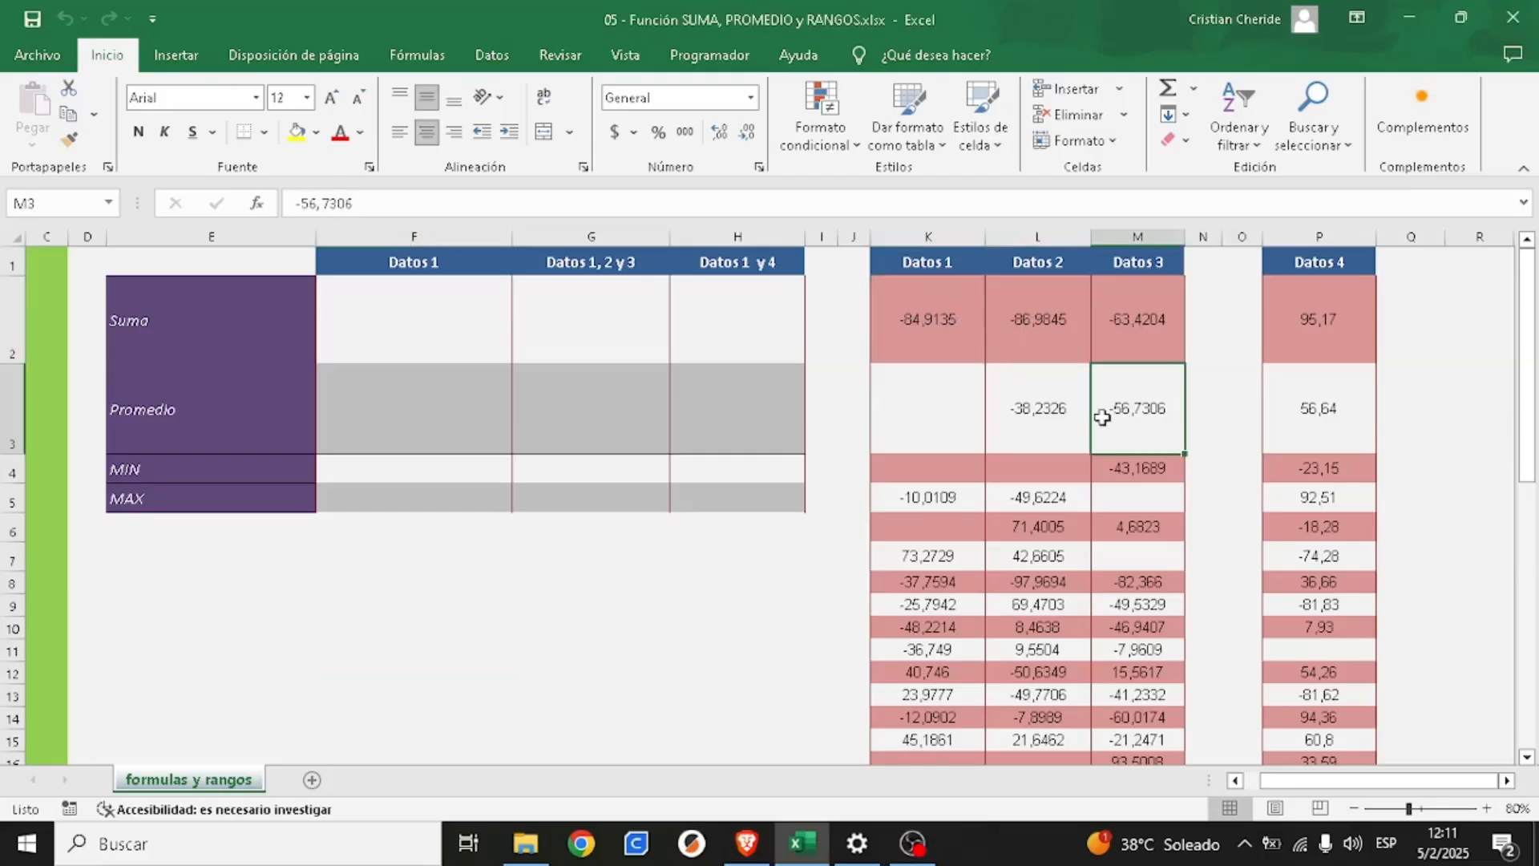
click(1032, 414)
click(951, 414)
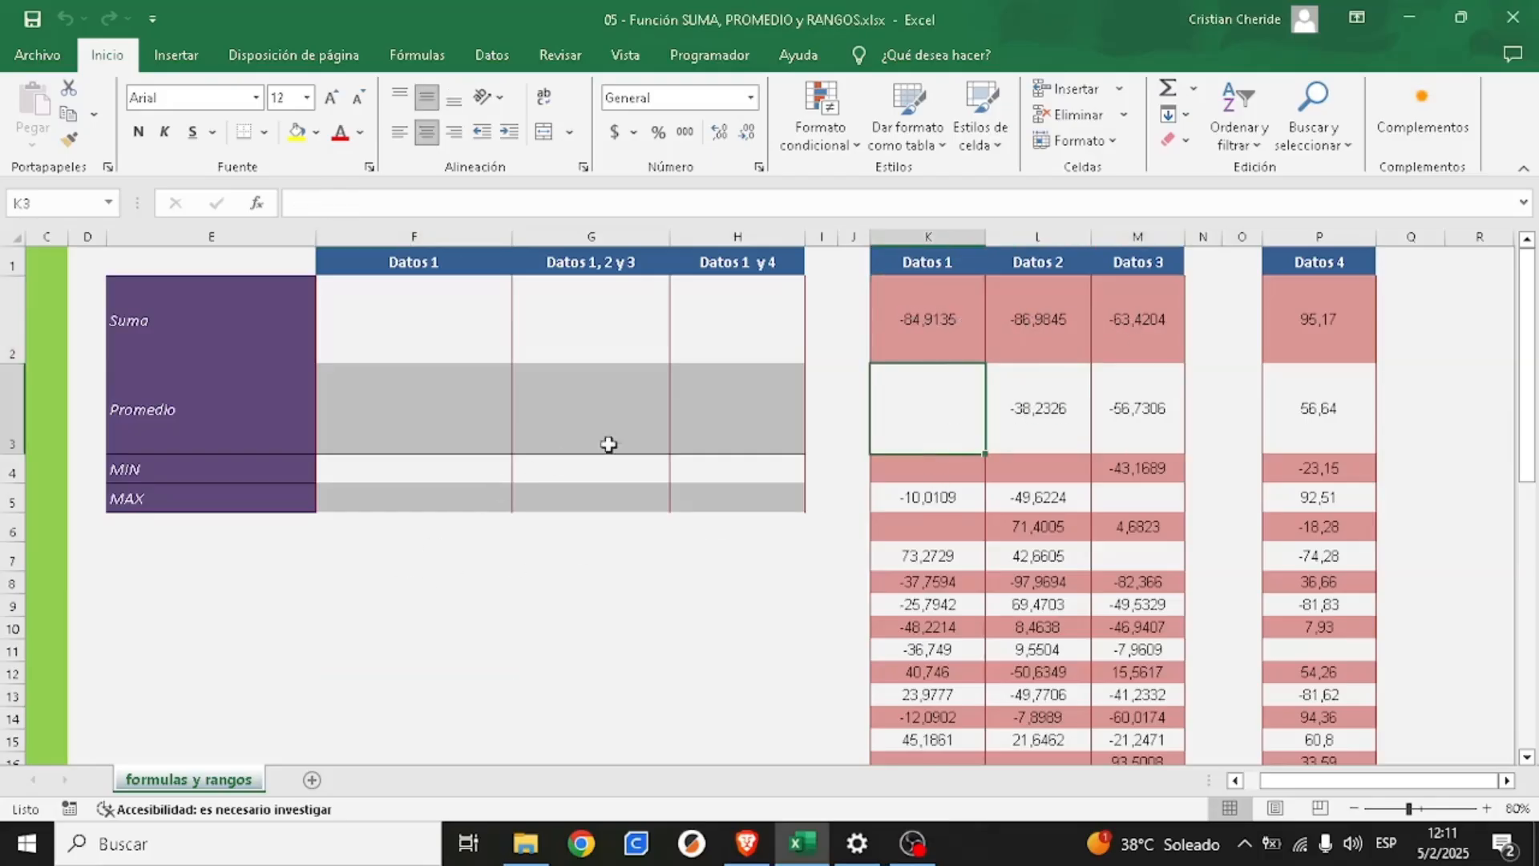
- Increase the font size of empty cell F9 to 22
click(403, 615)
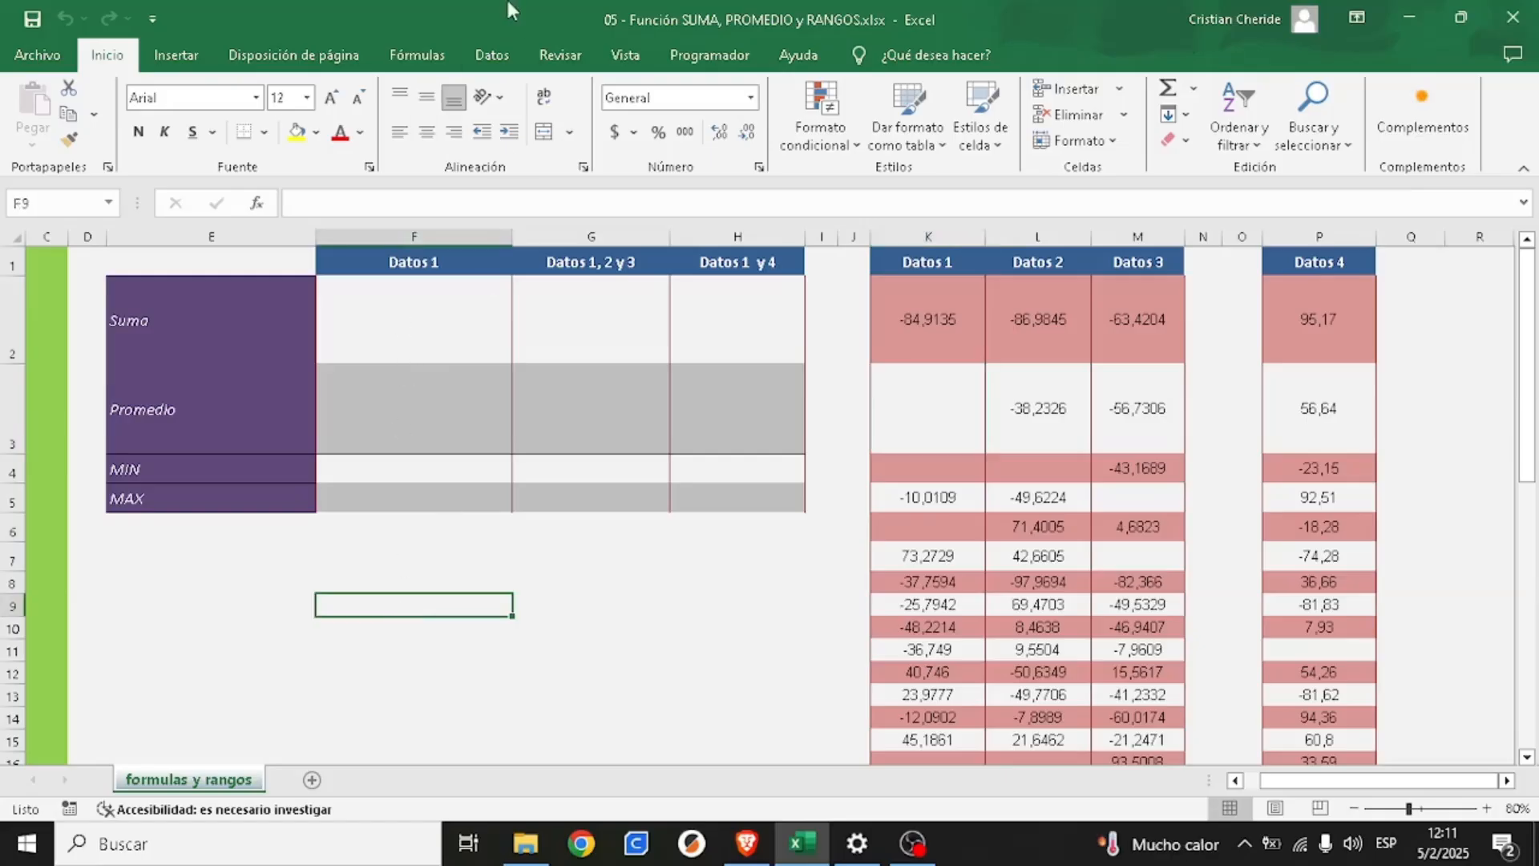
click(331, 98)
click(331, 98)
click(331, 98)
click(331, 98)
click(331, 97)
- Add the first values of Datos 1, 2 and 3 in cell F9 with the formula =K2+L2+M2
drag(930, 320, 1127, 307)
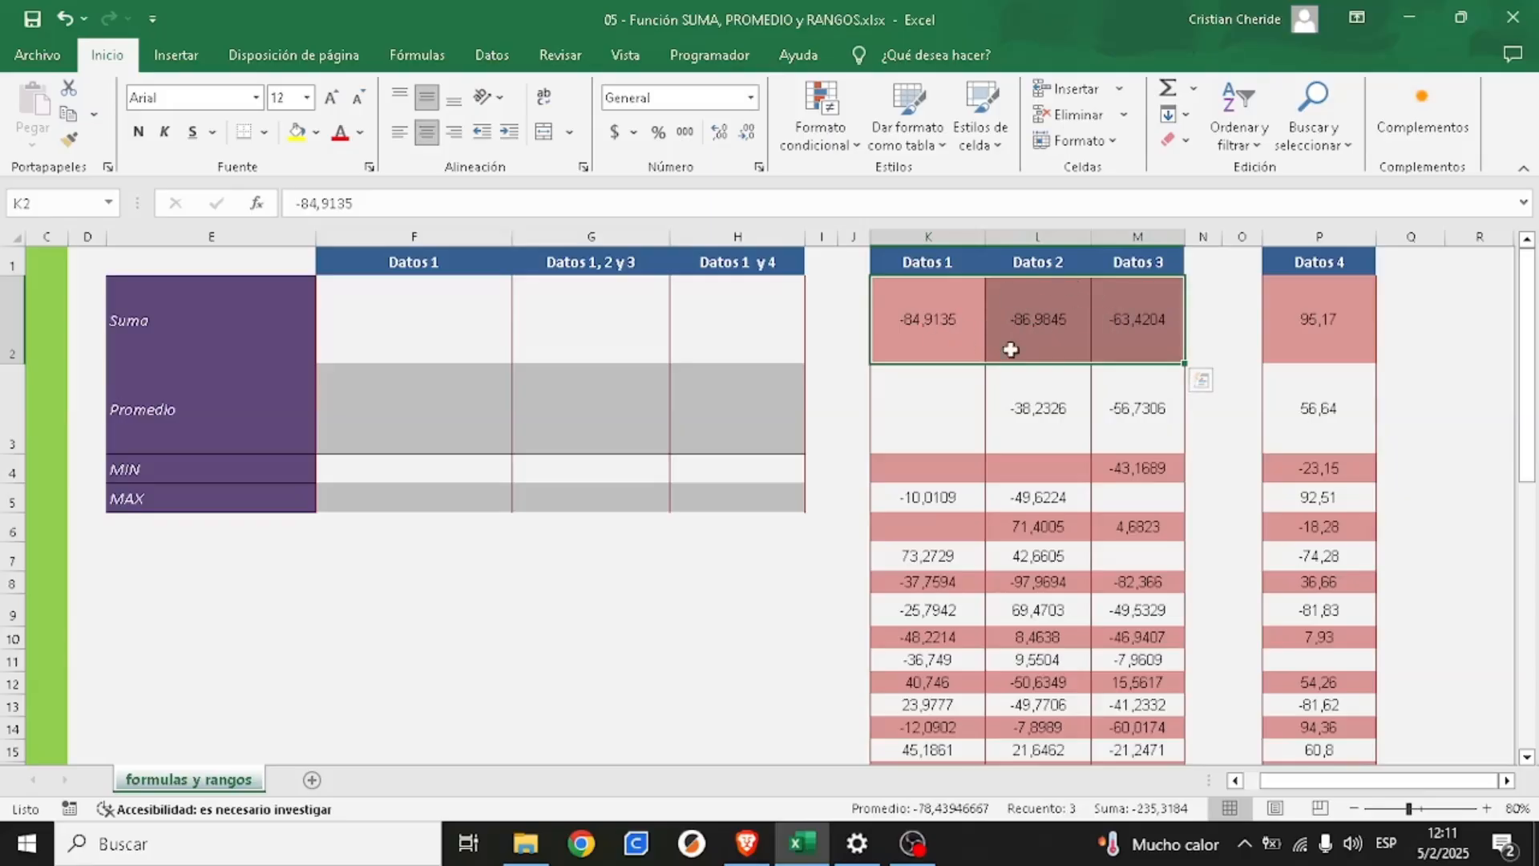
click(382, 606)
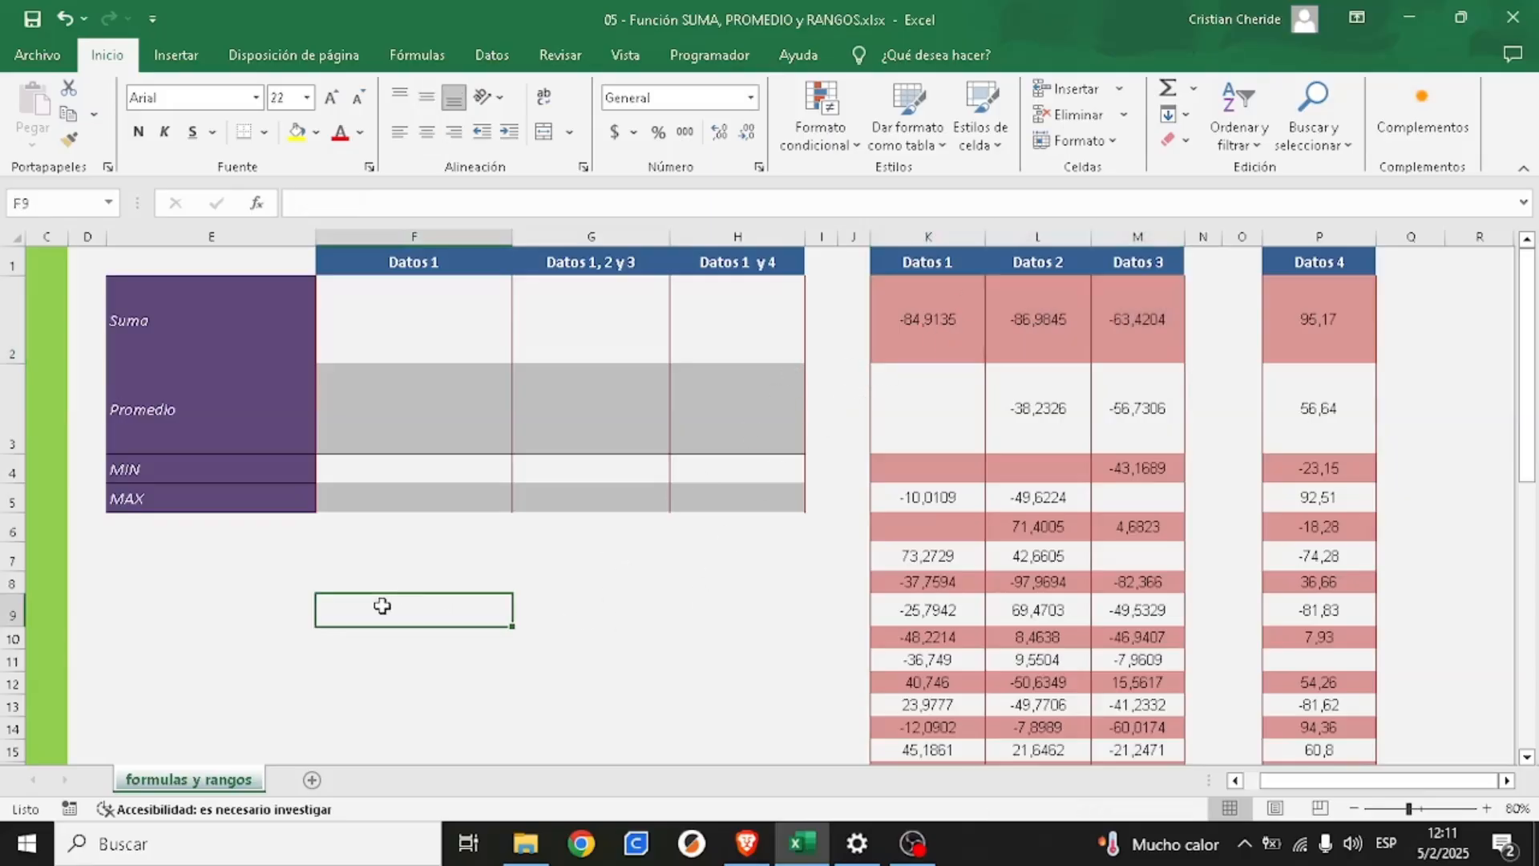
text(=)
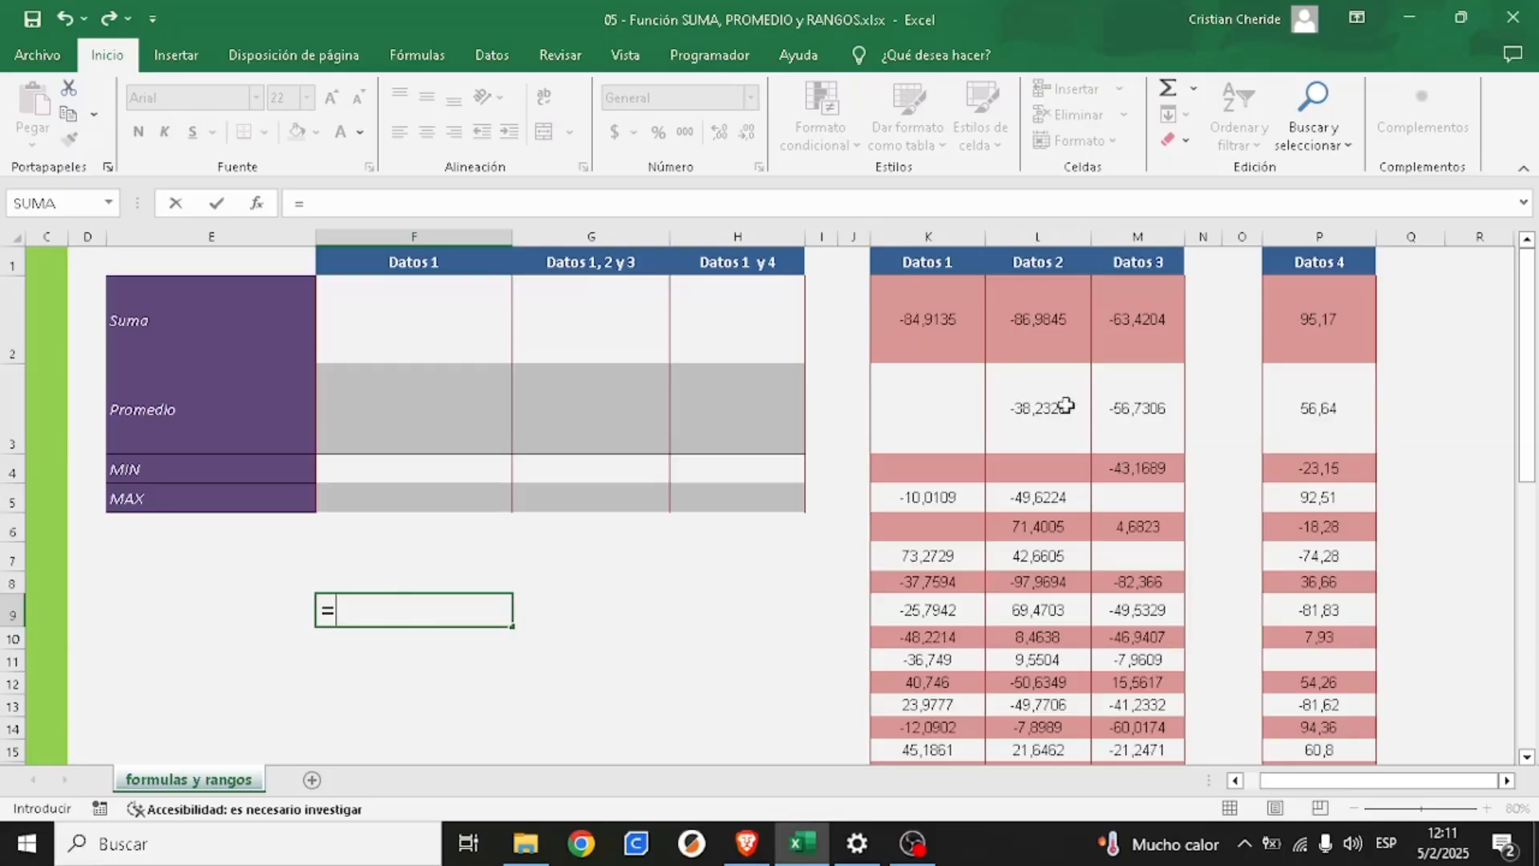
click(929, 315)
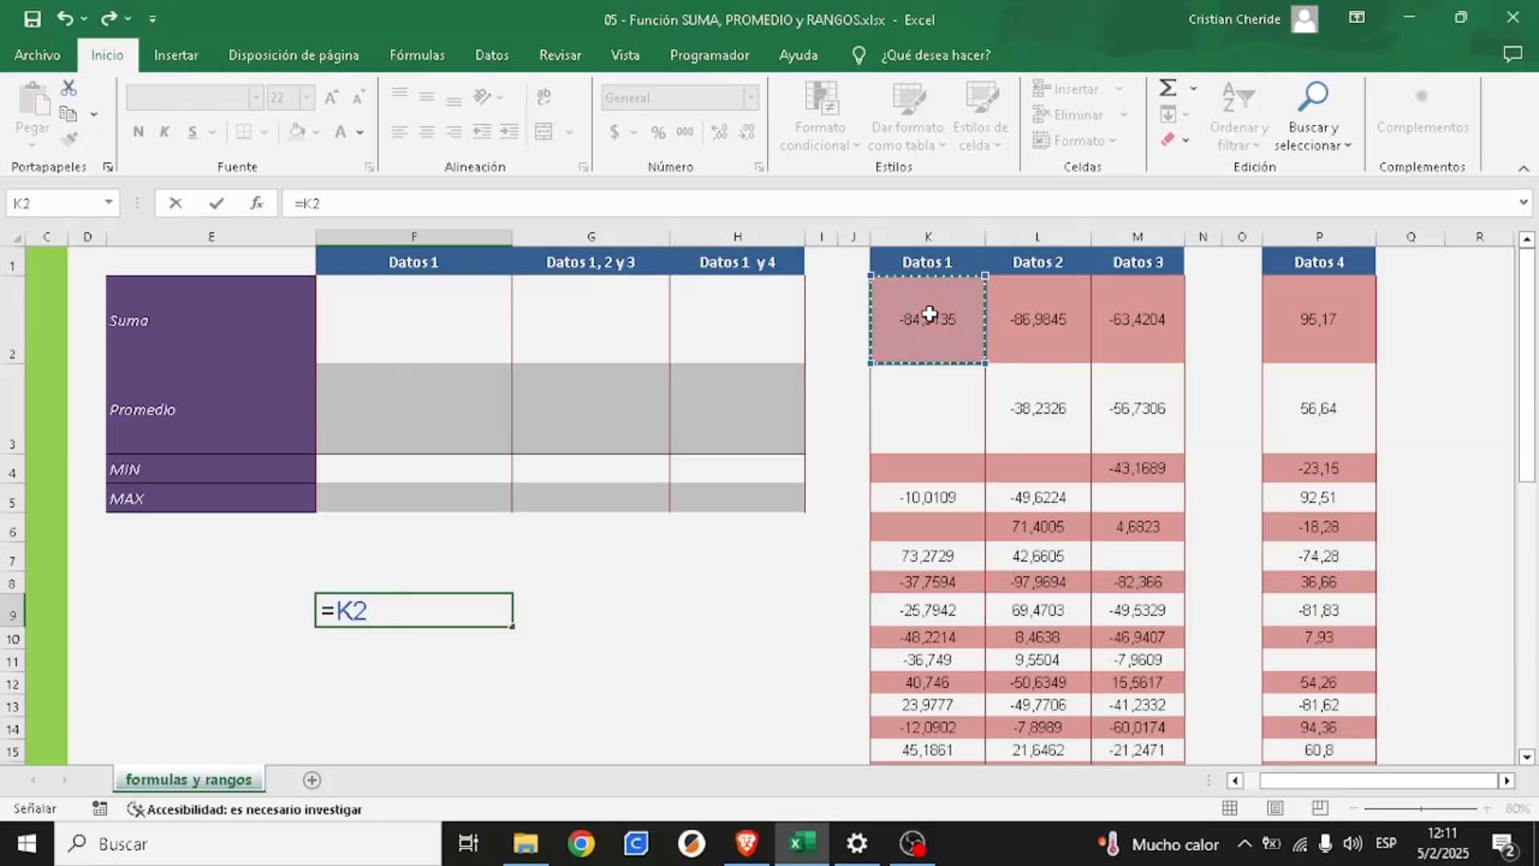
text(+)
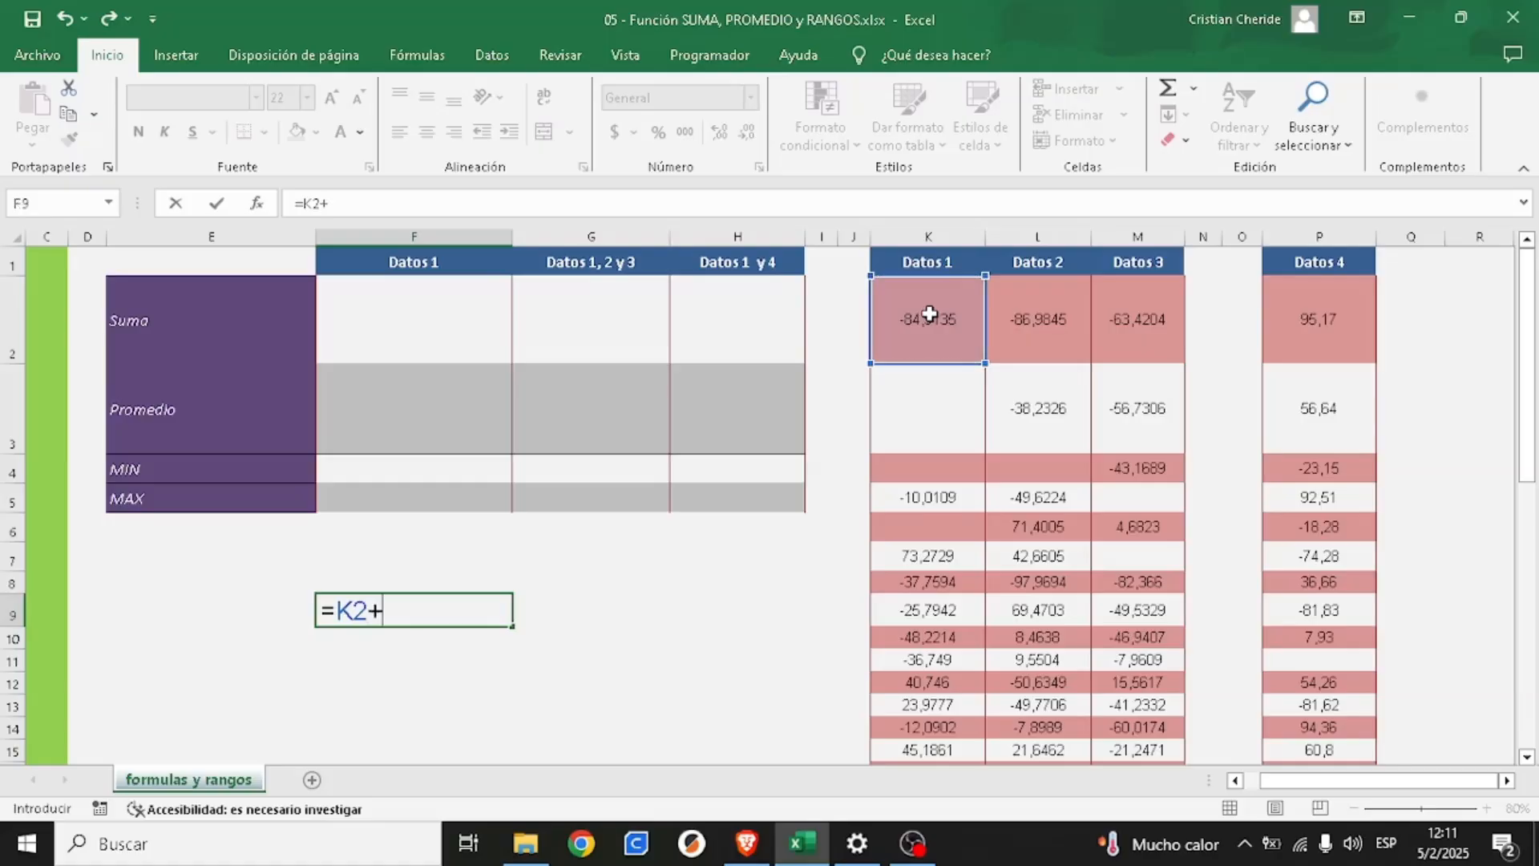
click(1039, 322)
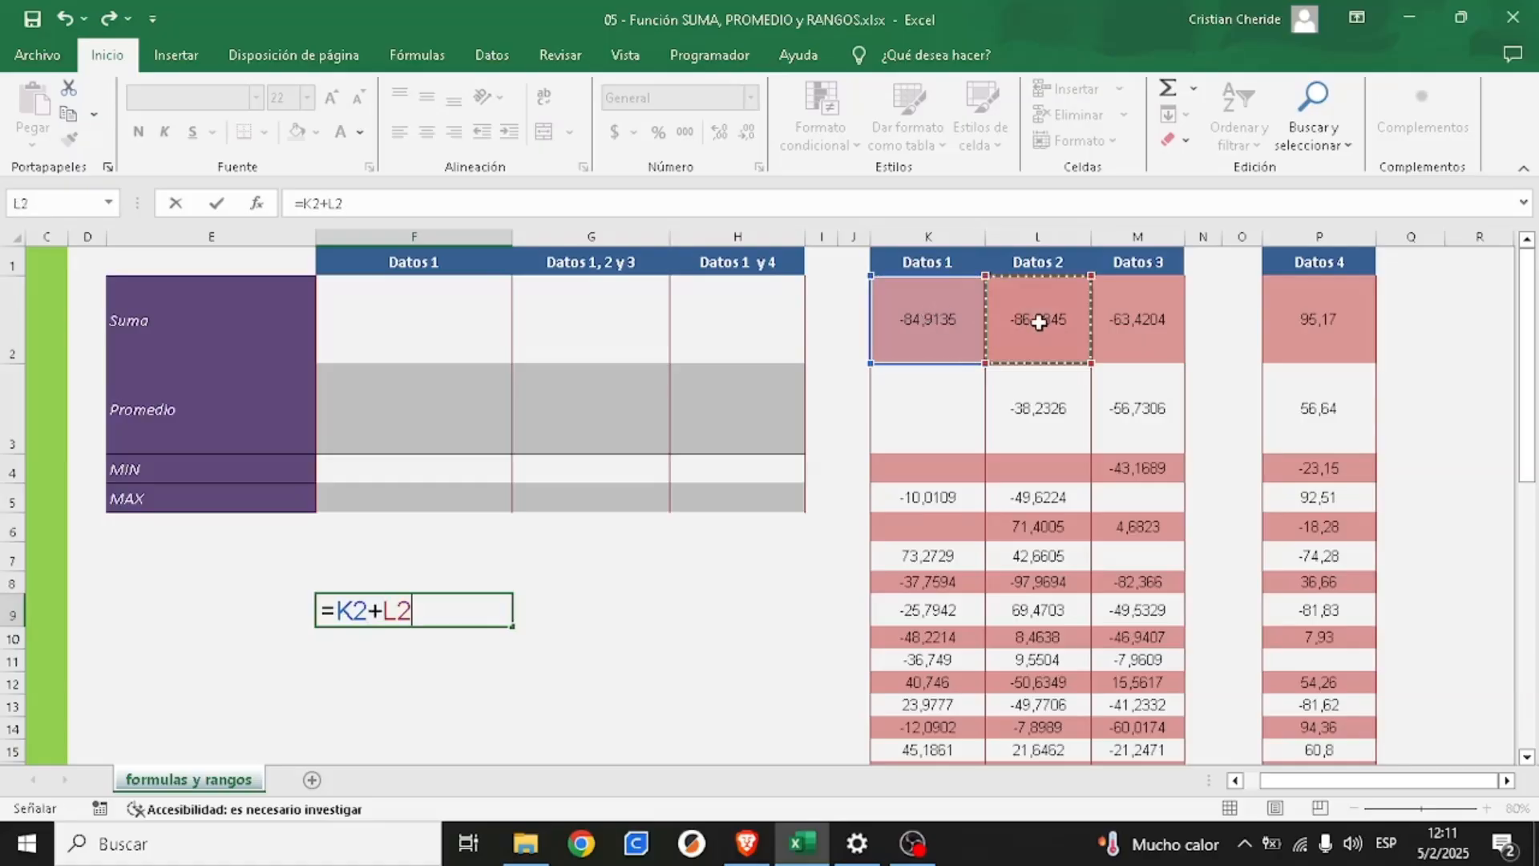
text(+)
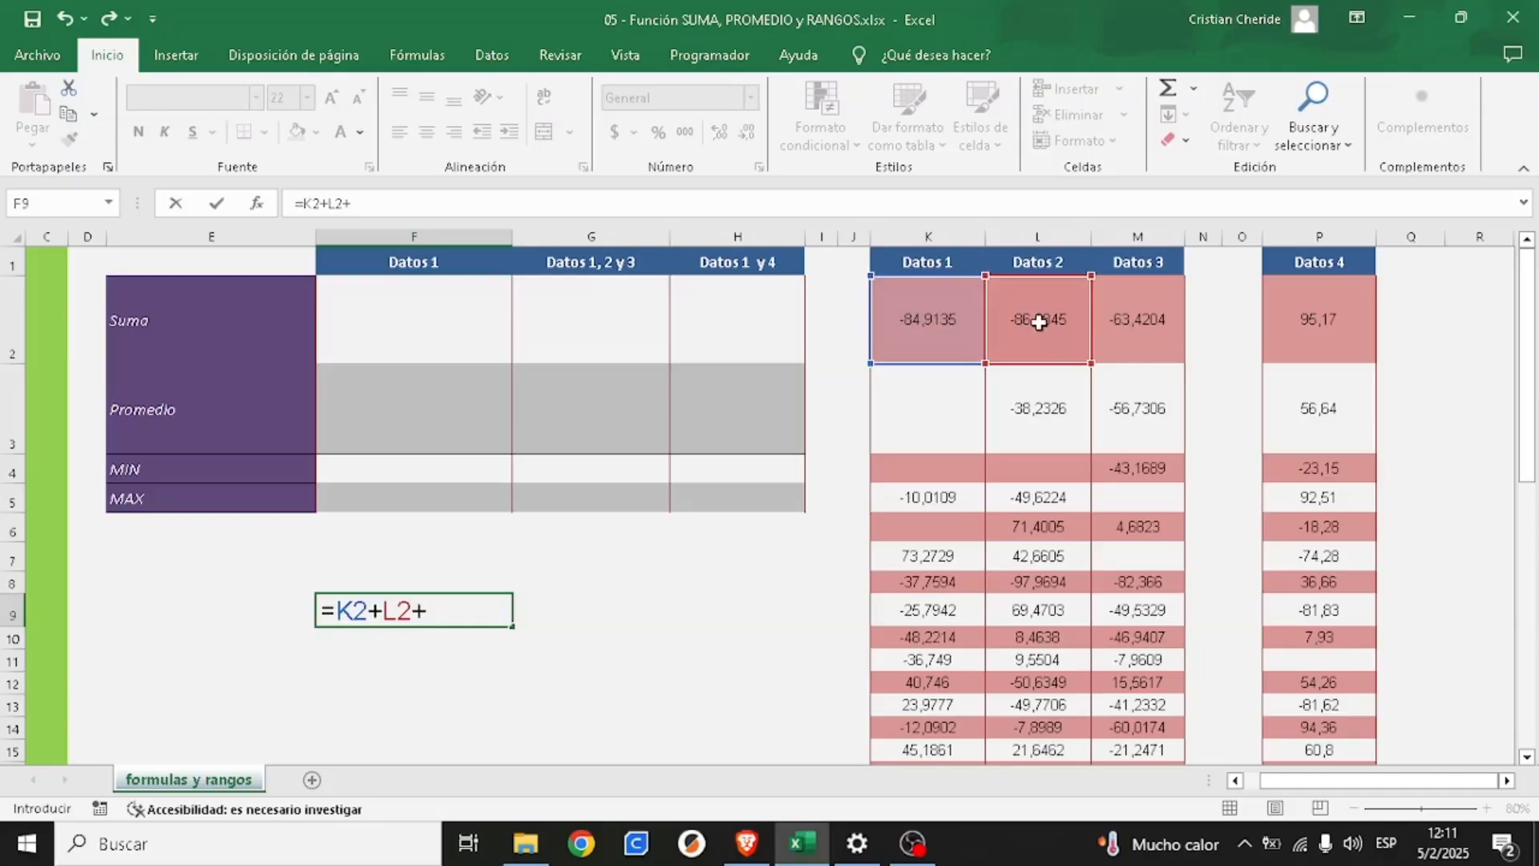
click(1128, 318)
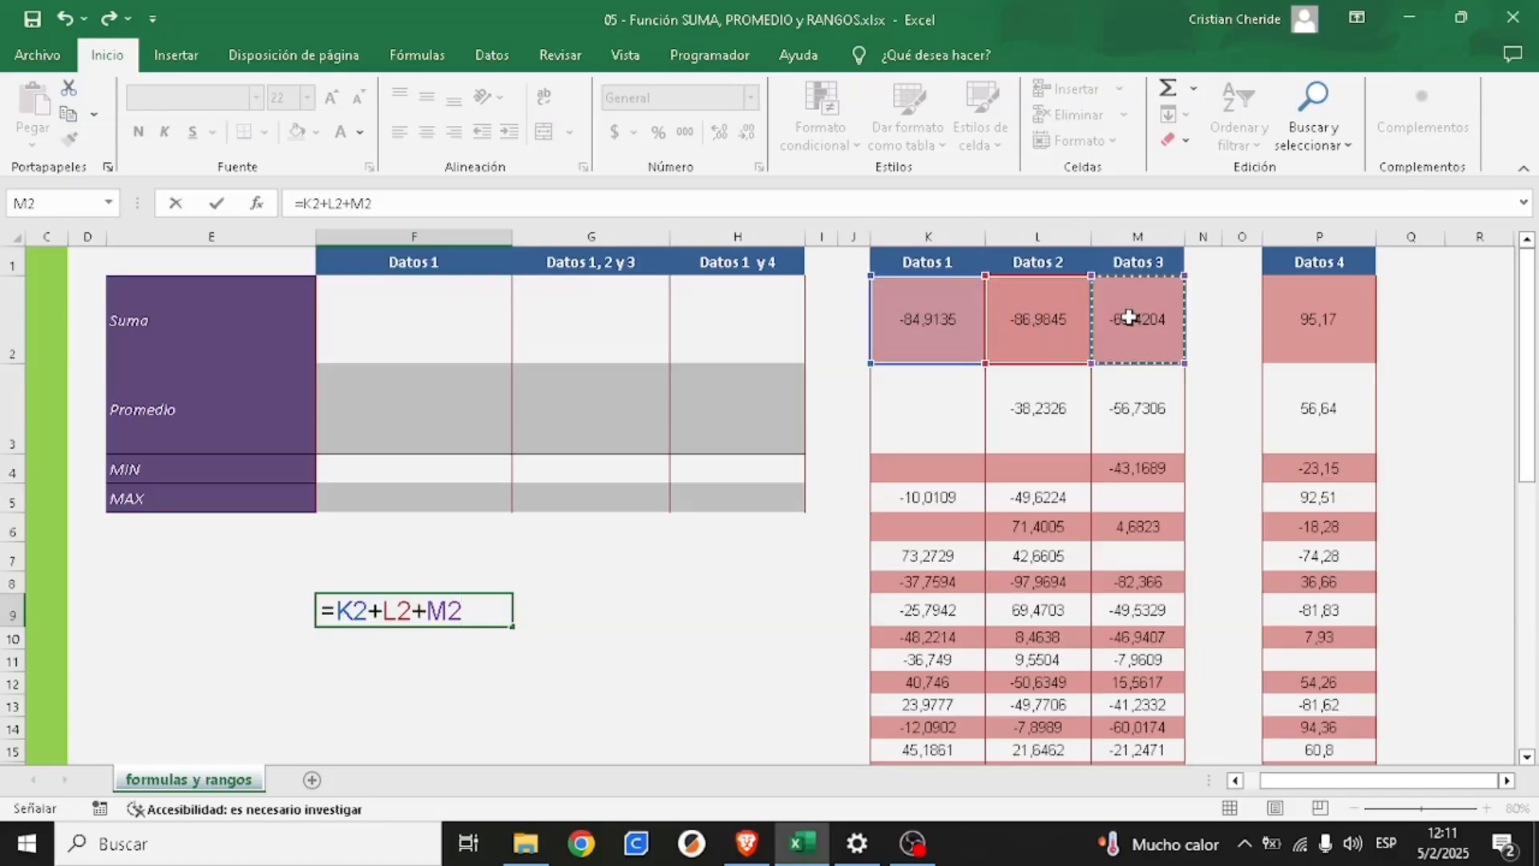
key(Return)
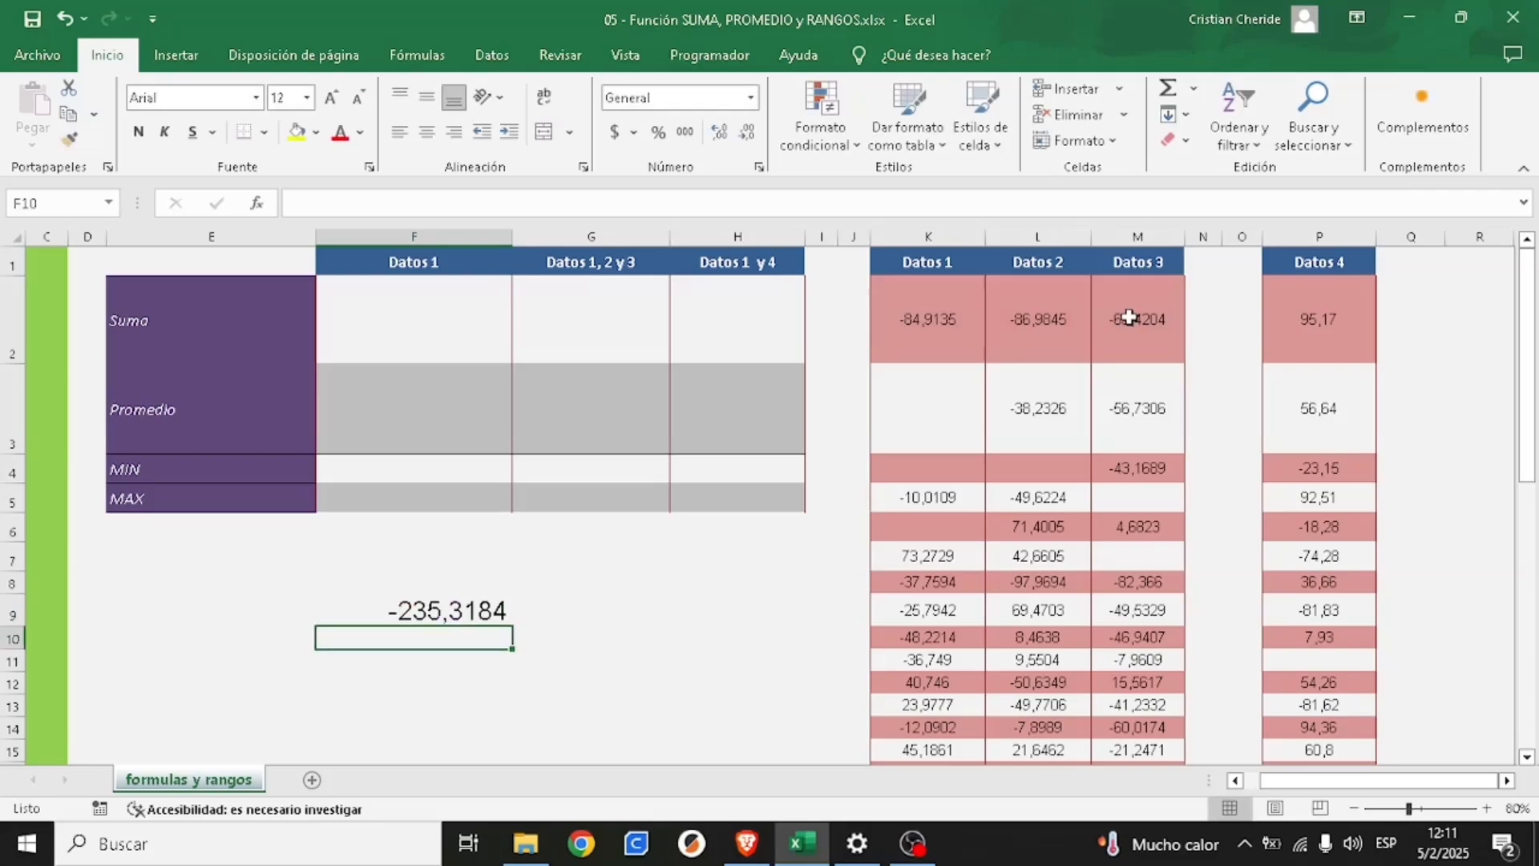
click(431, 606)
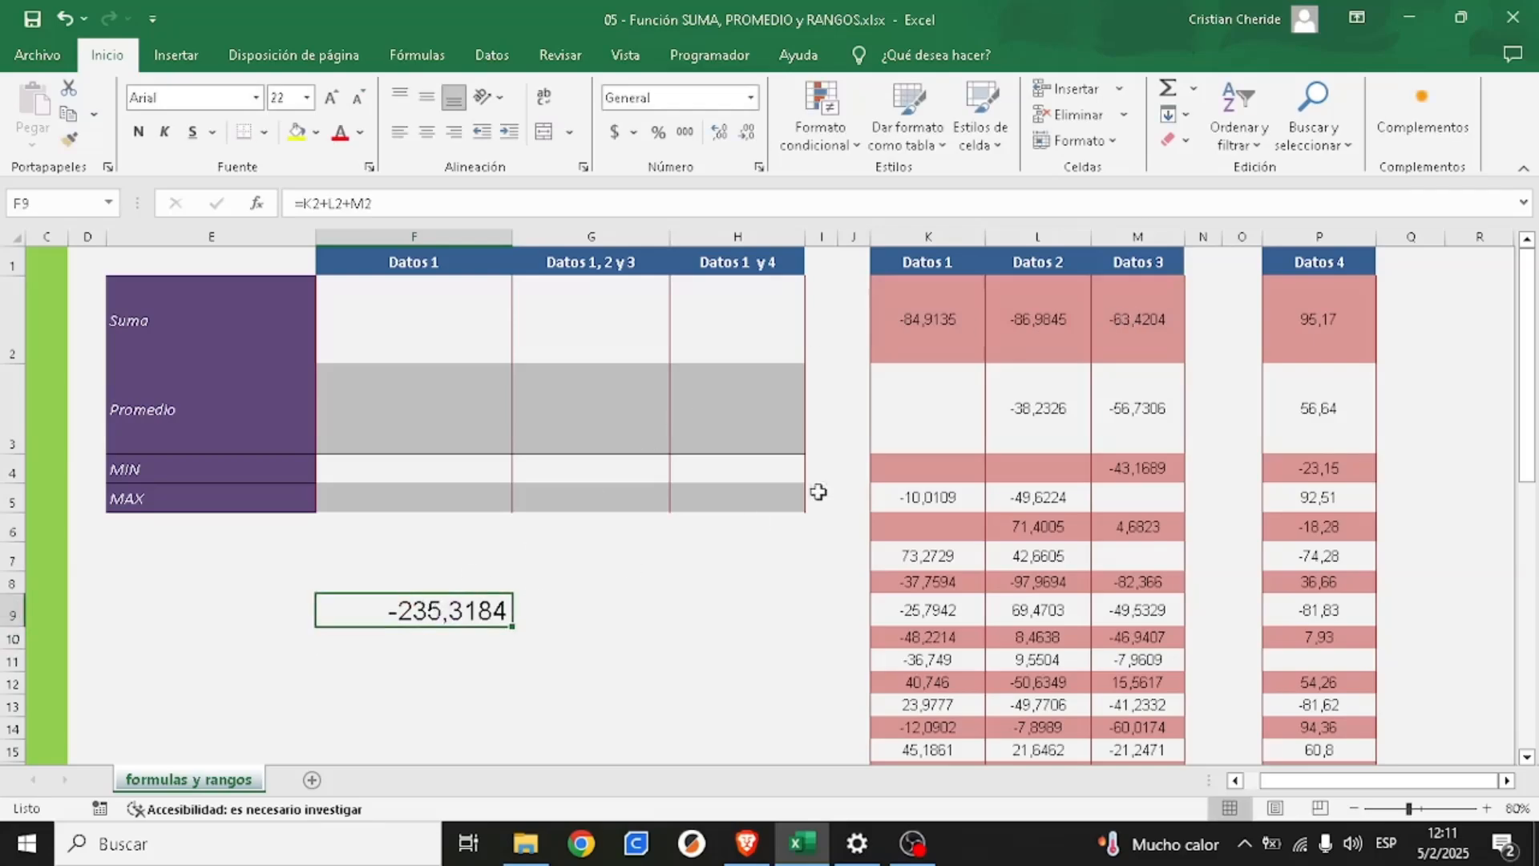
click(928, 321)
click(1033, 326)
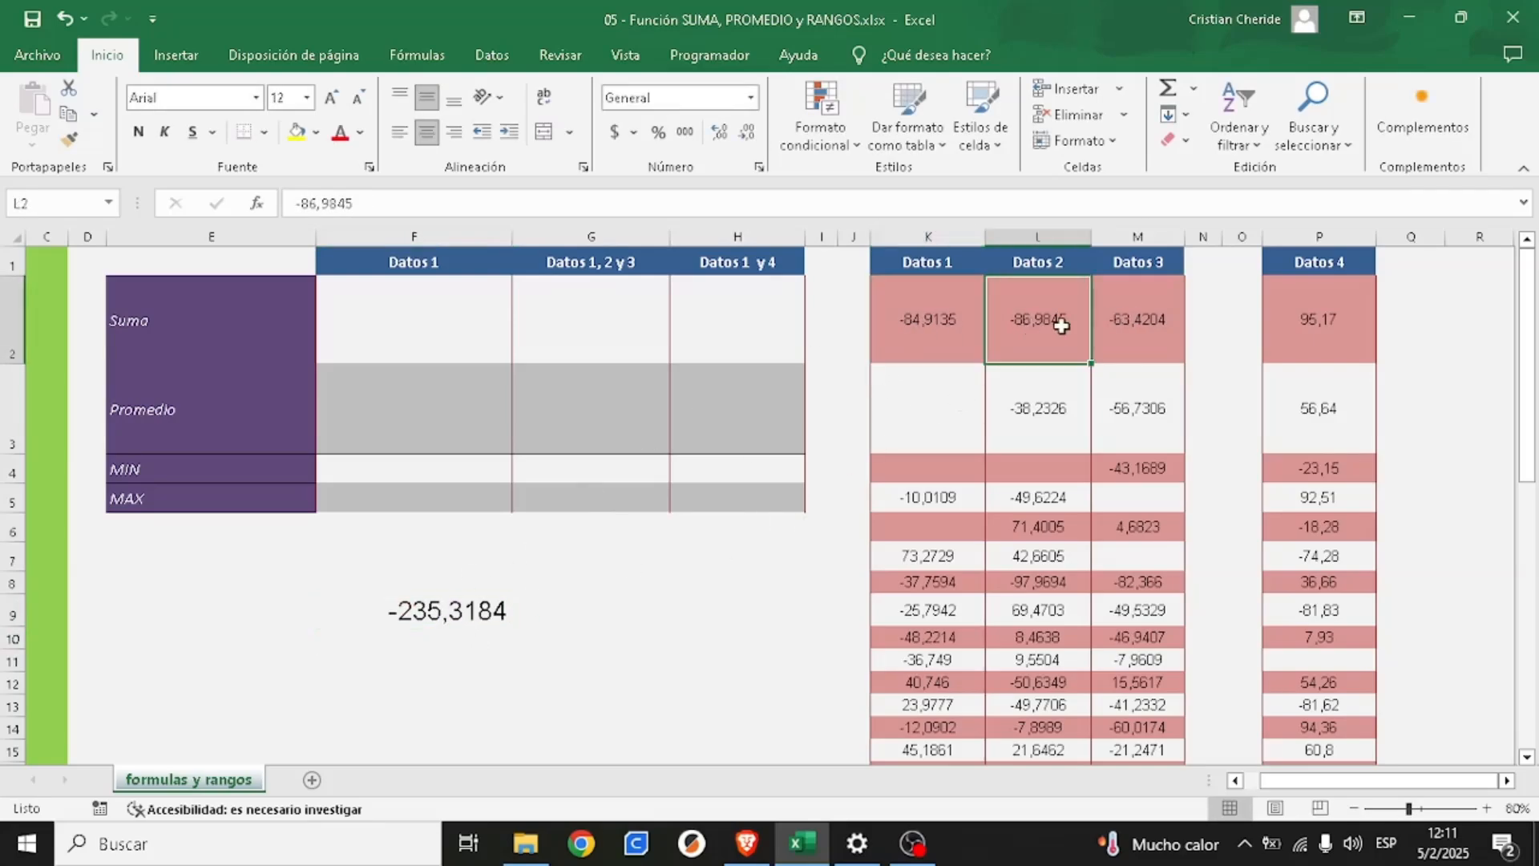
click(1136, 319)
- Clear the addition formula from cell F9
click(438, 615)
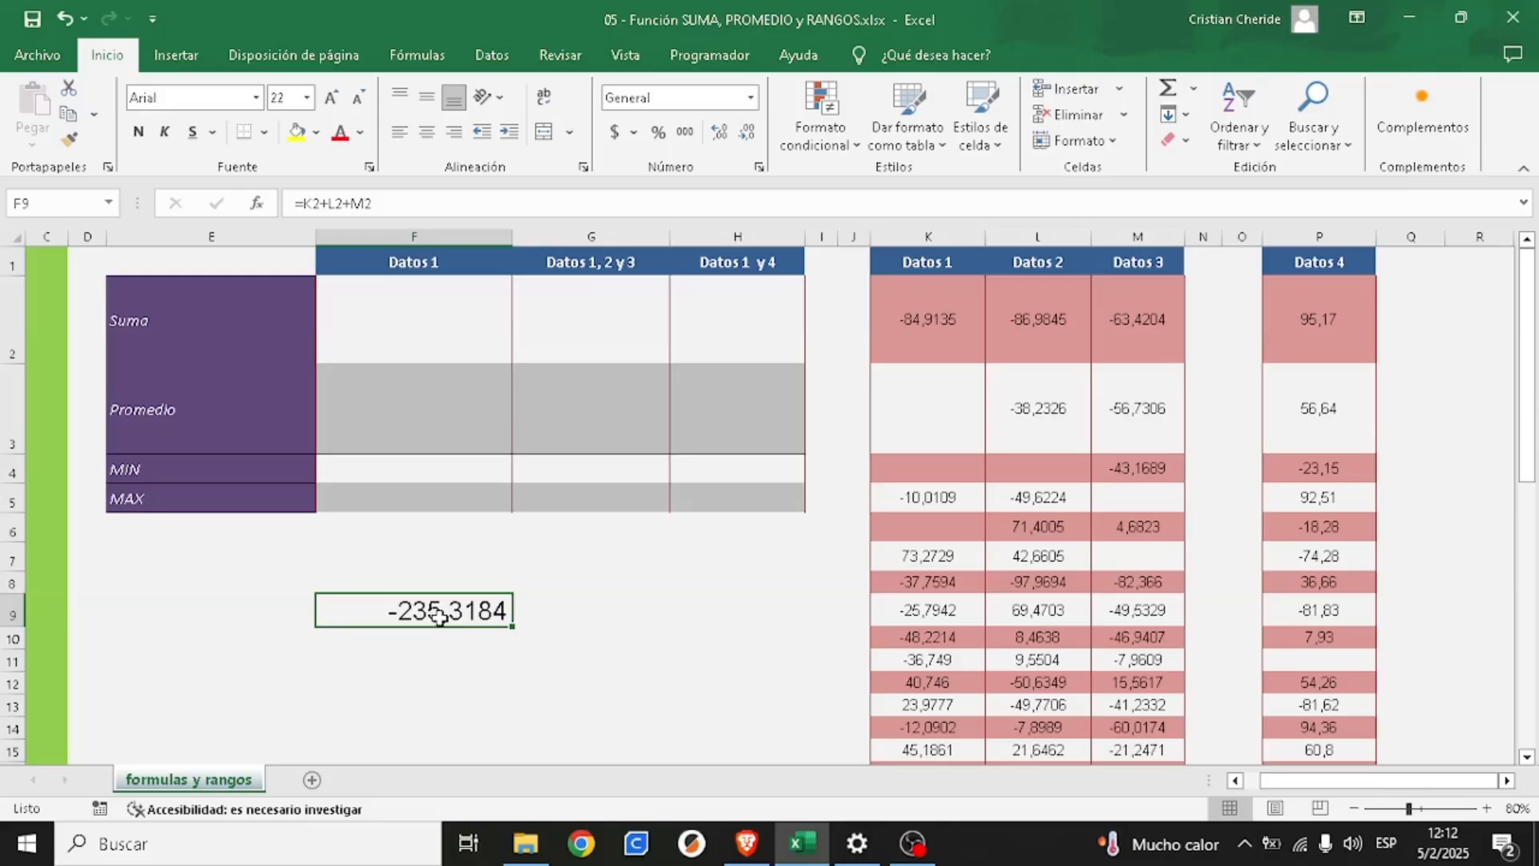
key(BackSpace)
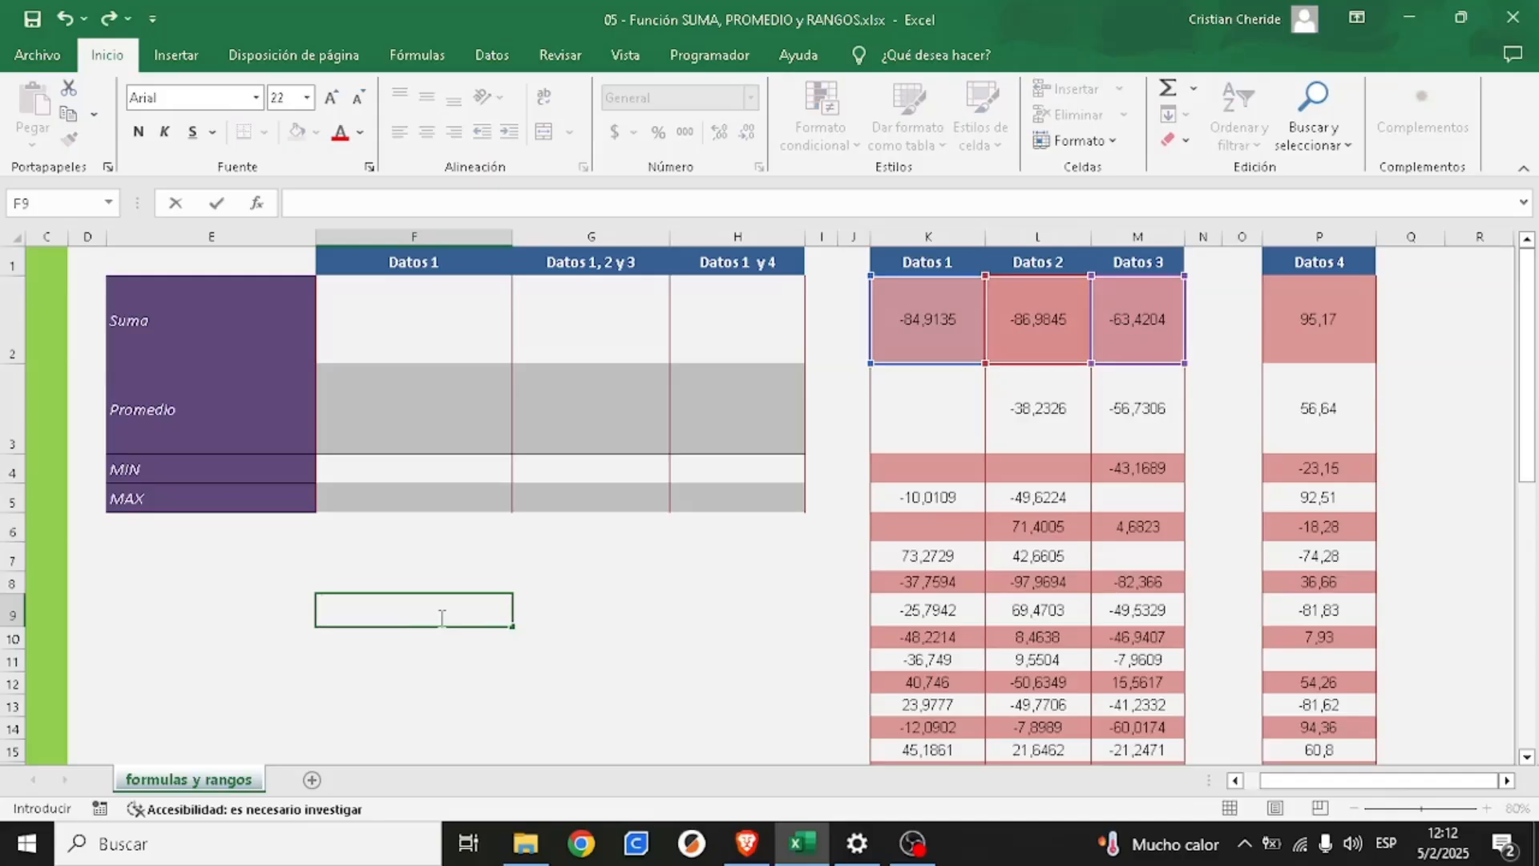
click(623, 618)
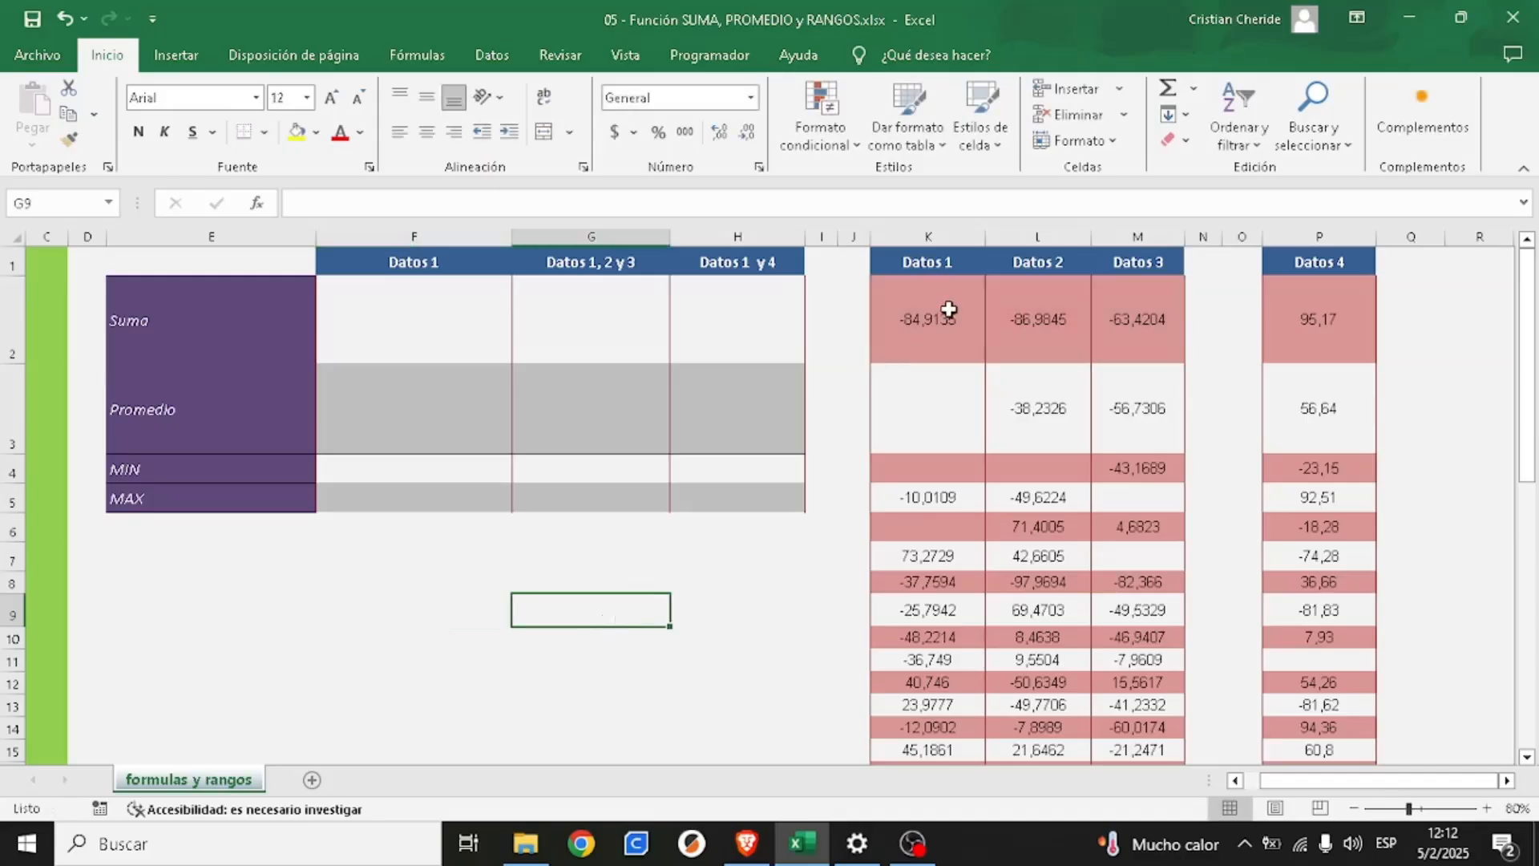
- Examine the Datos 1 column from its header down to row 49, checking which cells hold values and which are empty
click(367, 325)
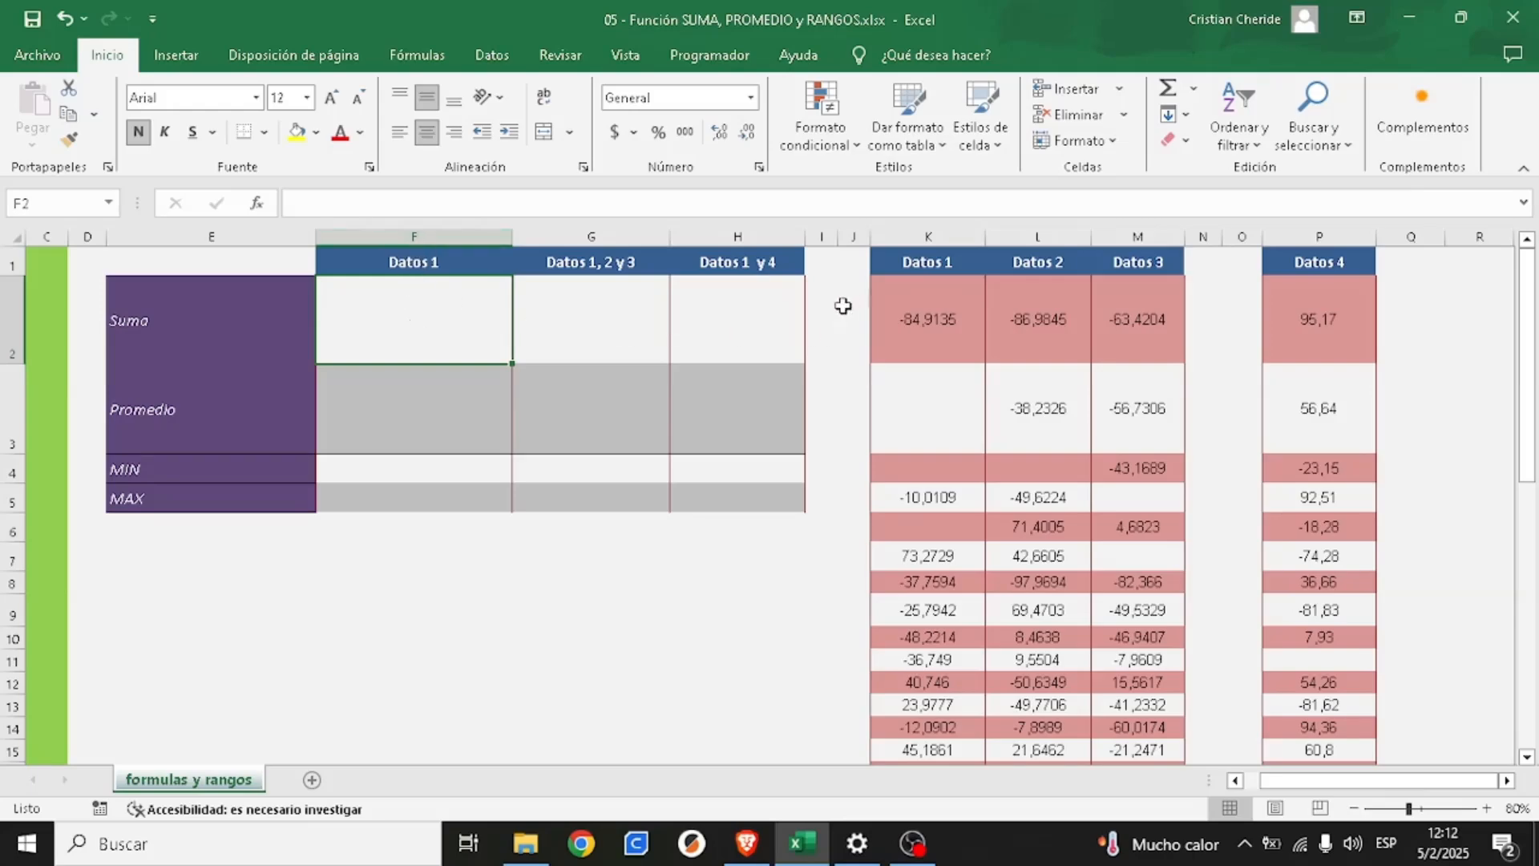
click(920, 305)
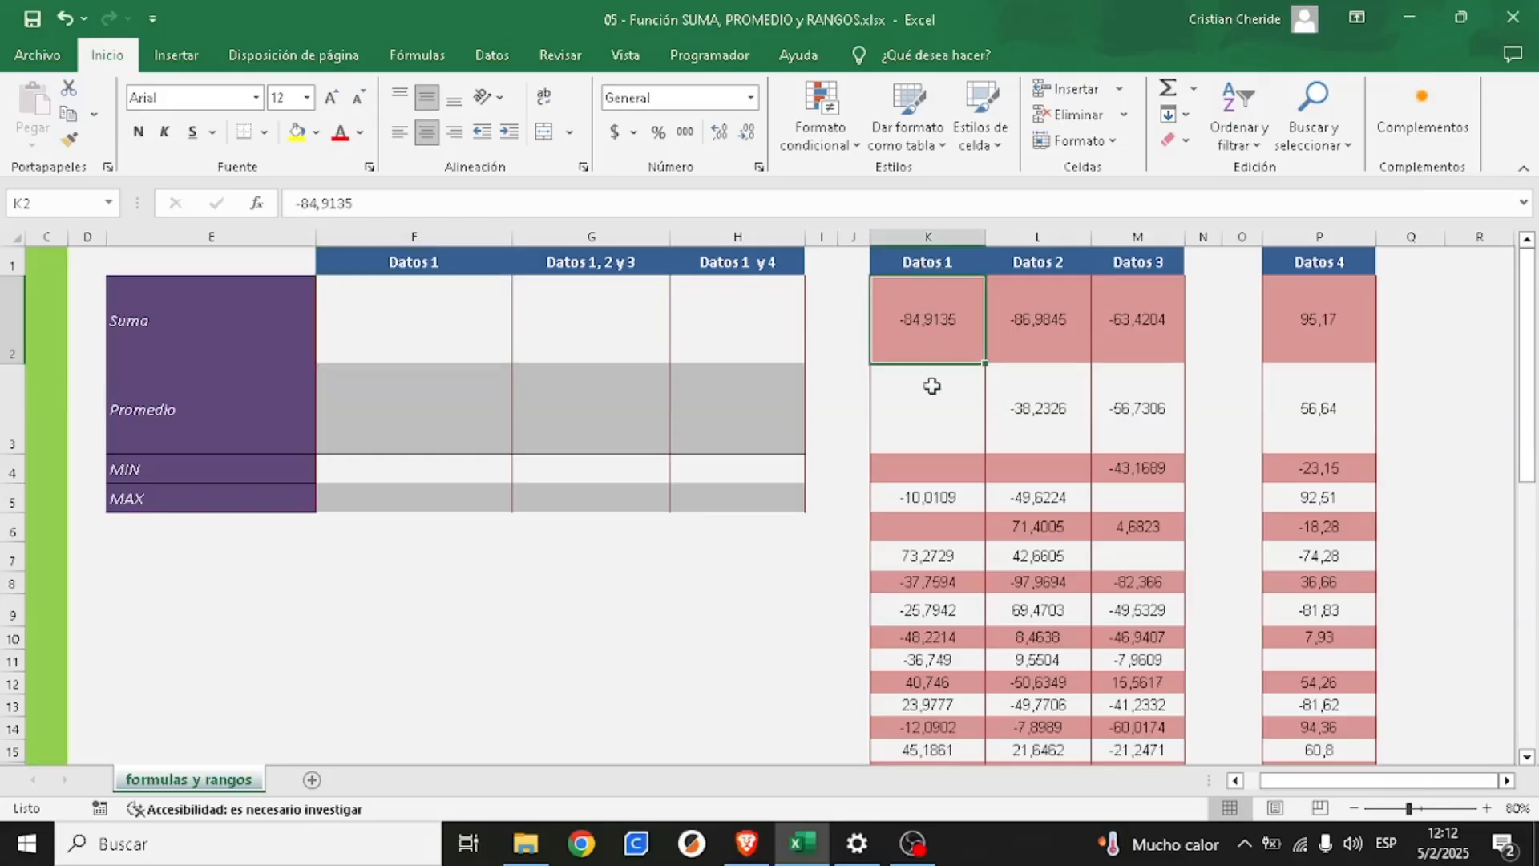
click(928, 405)
click(944, 493)
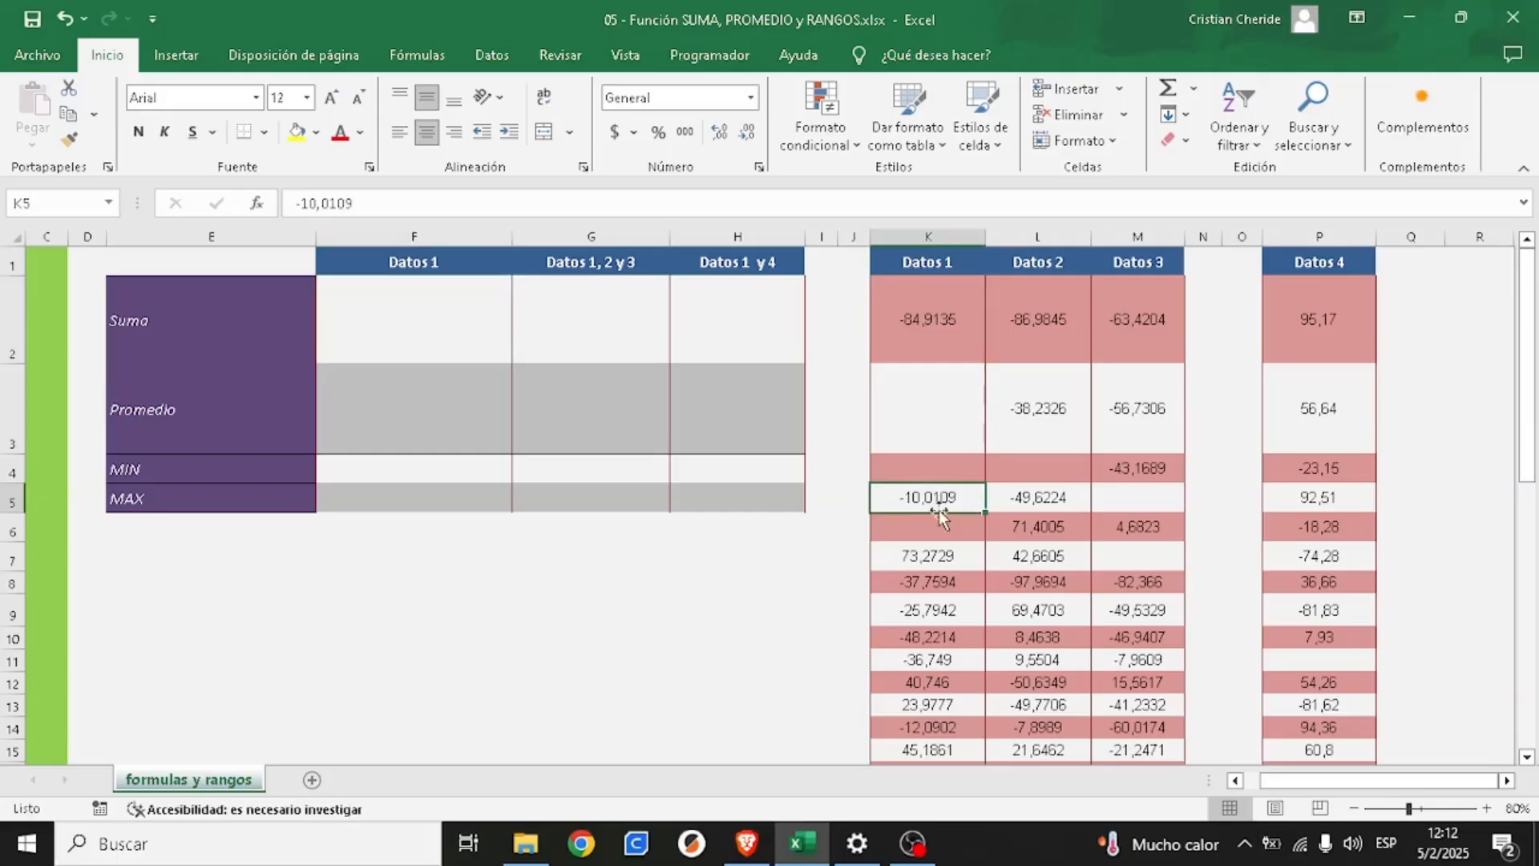
click(939, 528)
key(Down)
key(Down)
key(Down)
key(Down)
key(Down)
key(Down)
key(Down)
key(Down)
key(Down)
key(Down)
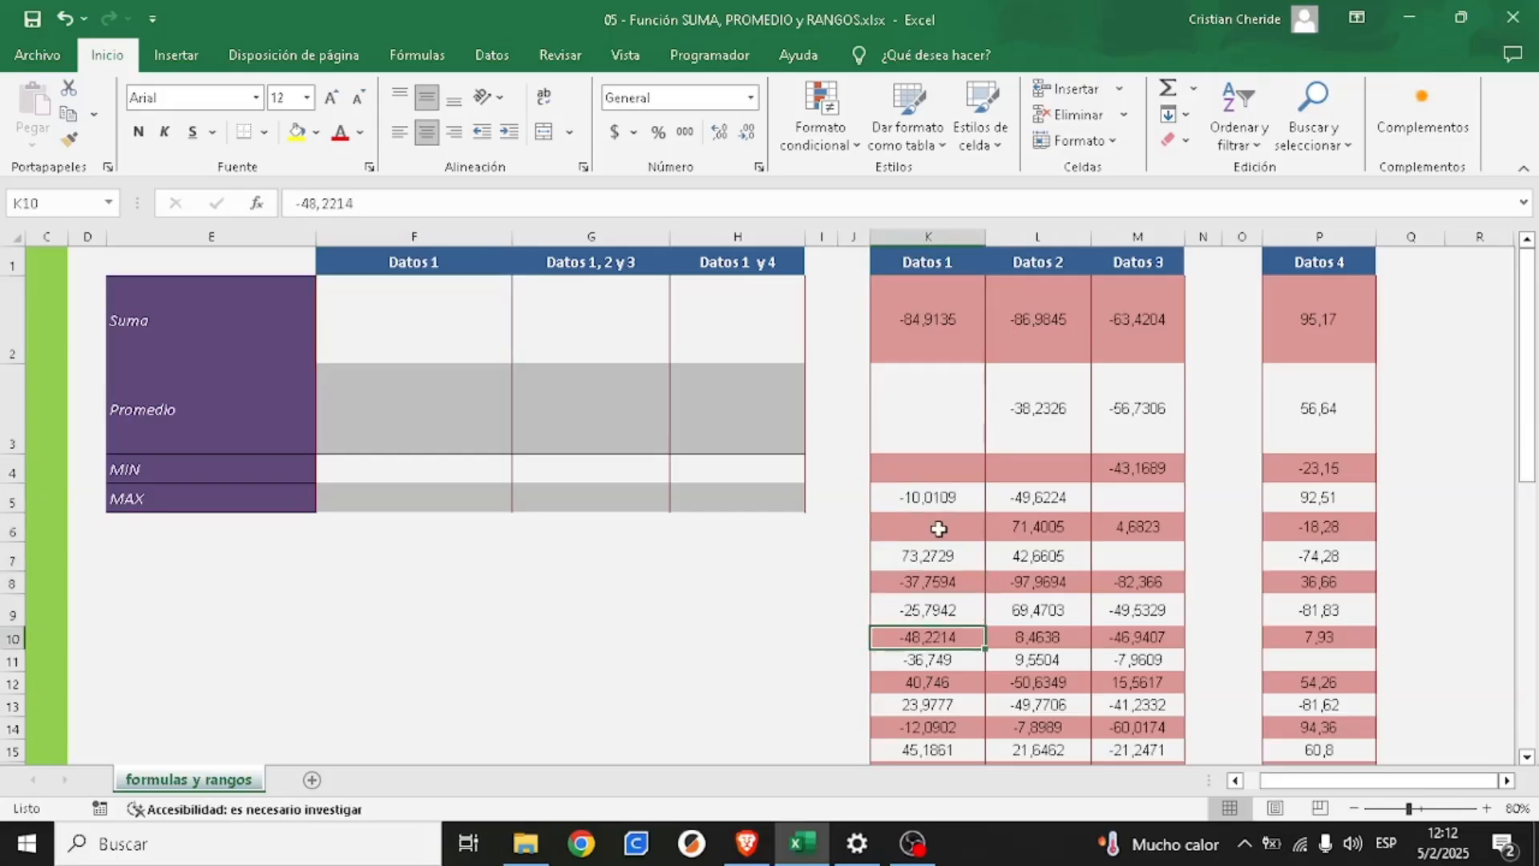
key(Down)
key(Down)
key(Down)
key(Down)
key(Down)
key(Down)
key(Down)
key(Down)
key(Down)
key(Down)
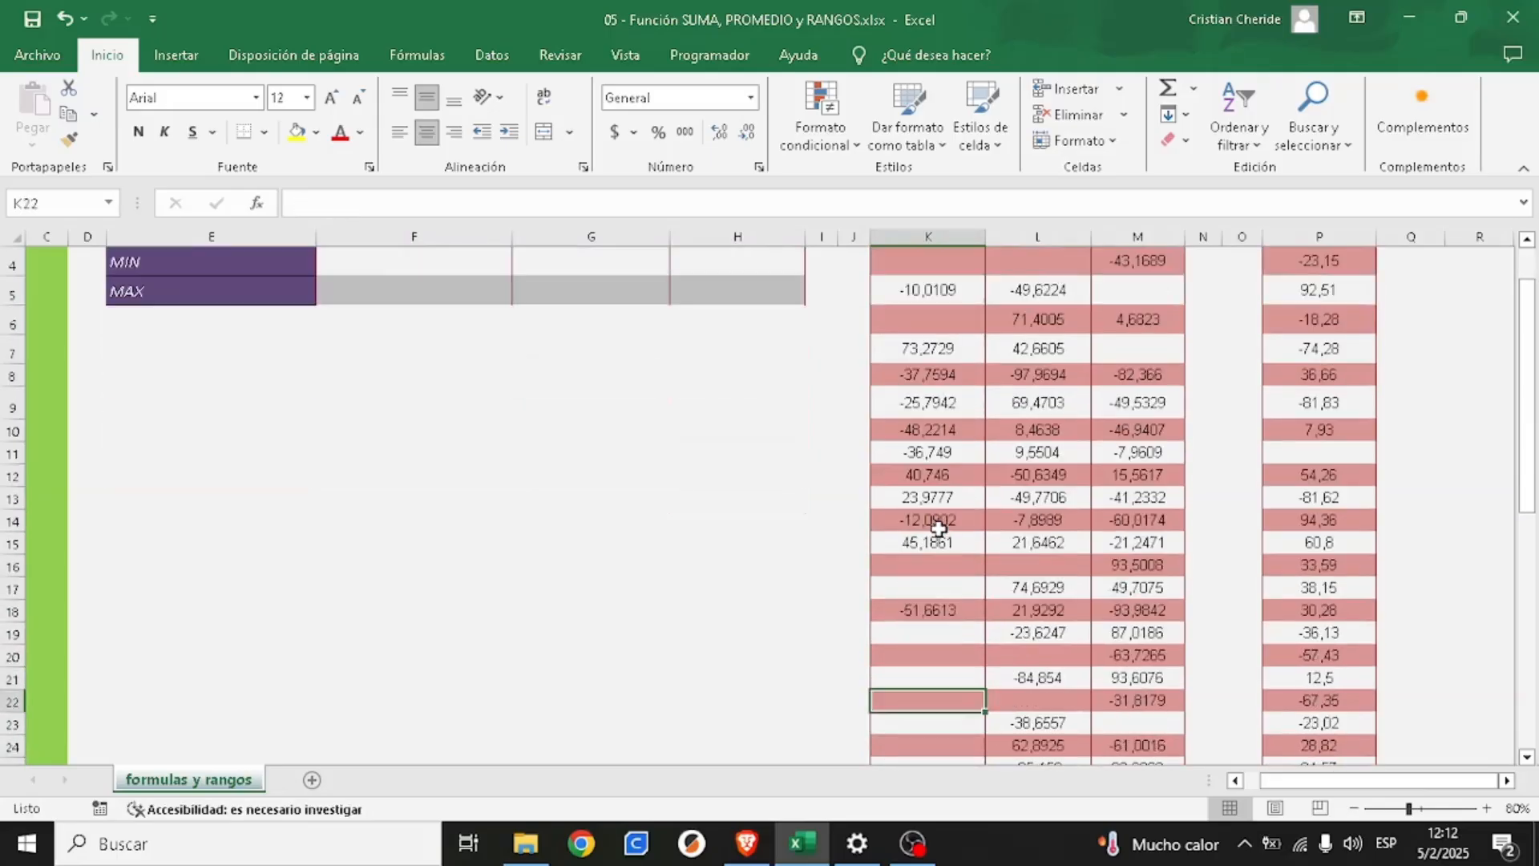
key(Down)
key(Down)
key(Down)
key(Down)
key(Down)
key(Down)
key(Down)
key(Down)
key(Down)
key(Down)
key(Down)
key(Down)
key(Down)
key(Down)
key(Down)
key(Down)
key(Down)
key(Down)
key(Down)
key(Down)
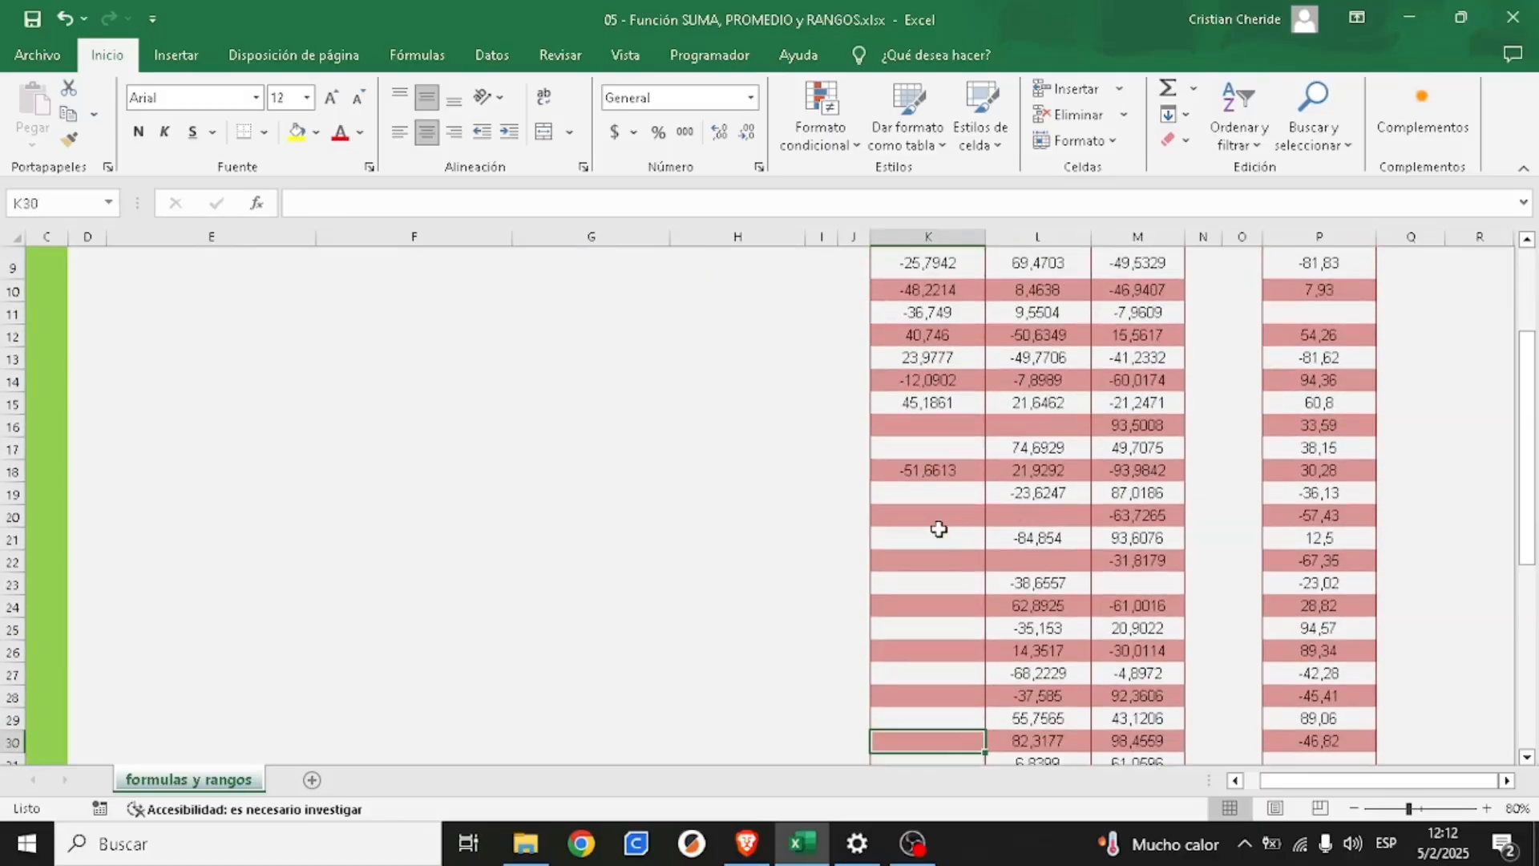
key(Up)
key(Up)
key(Up)
key(Up)
key(Up)
key(Up)
key(Up)
key(Up)
key(Up)
key(Up)
key(Up)
key(Up)
key(Up)
key(Up)
key(Up)
key(Up)
key(Up)
key(Up)
key(Up)
key(Up)
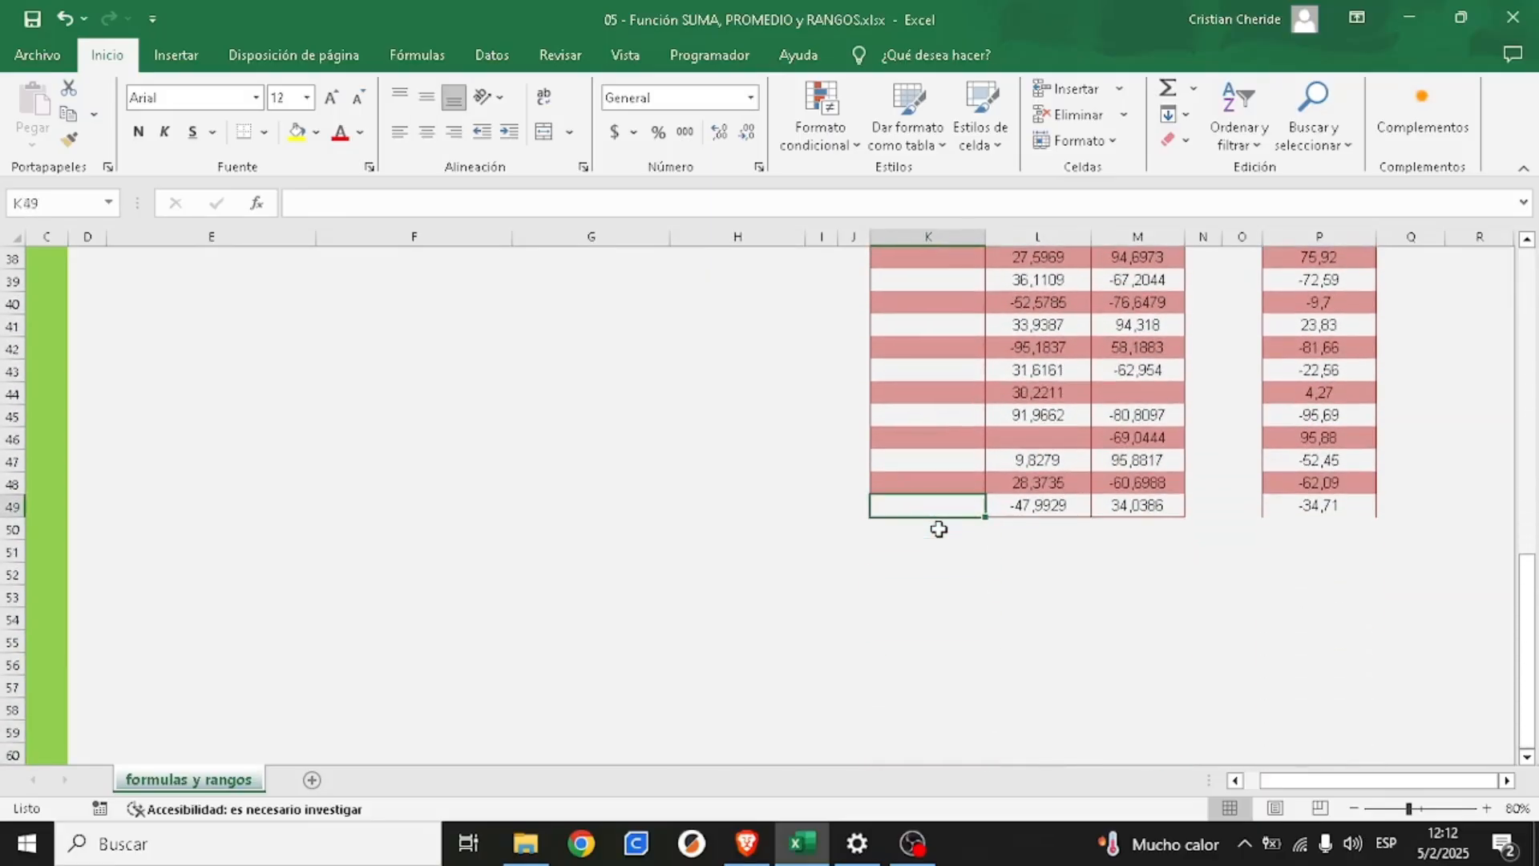
key(Up)
key(Up)
key(Up)
key(Up)
key(Up)
key(Up)
key(Up)
key(Up)
key(Up)
key(Up)
key(Up)
key(Up)
key(Up)
key(Up)
key(Up)
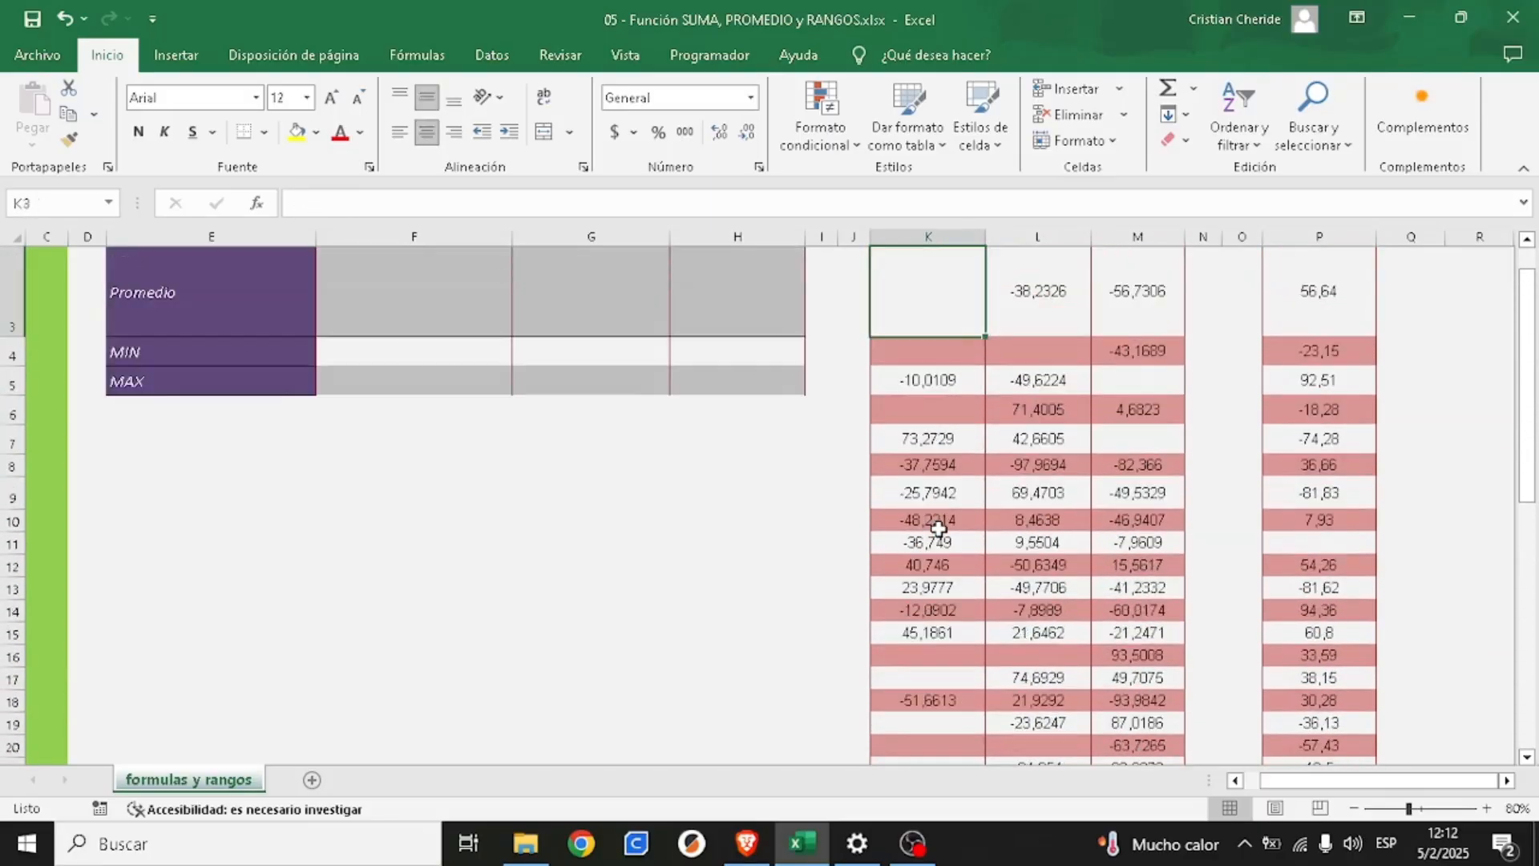
key(Down)
key(Down)
key(Down)
key(Down)
key(Down)
key(Down)
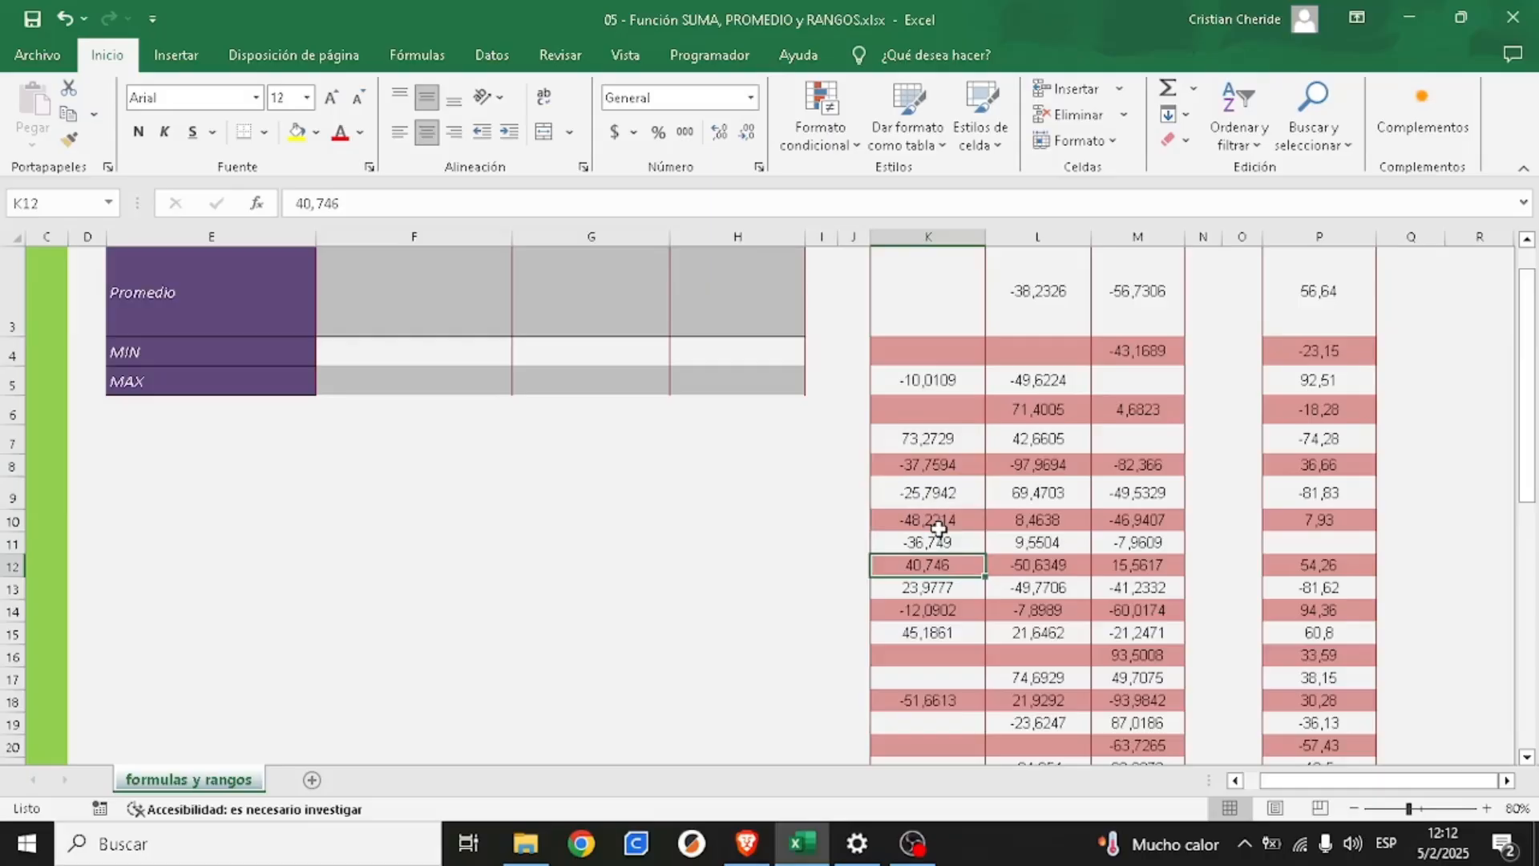
key(Down)
key(Down)
key(Down)
key(Up)
click(939, 528)
key(Up)
key(Up)
key(Up)
key(Up)
key(Up)
key(Up)
key(Up)
key(Up)
key(Up)
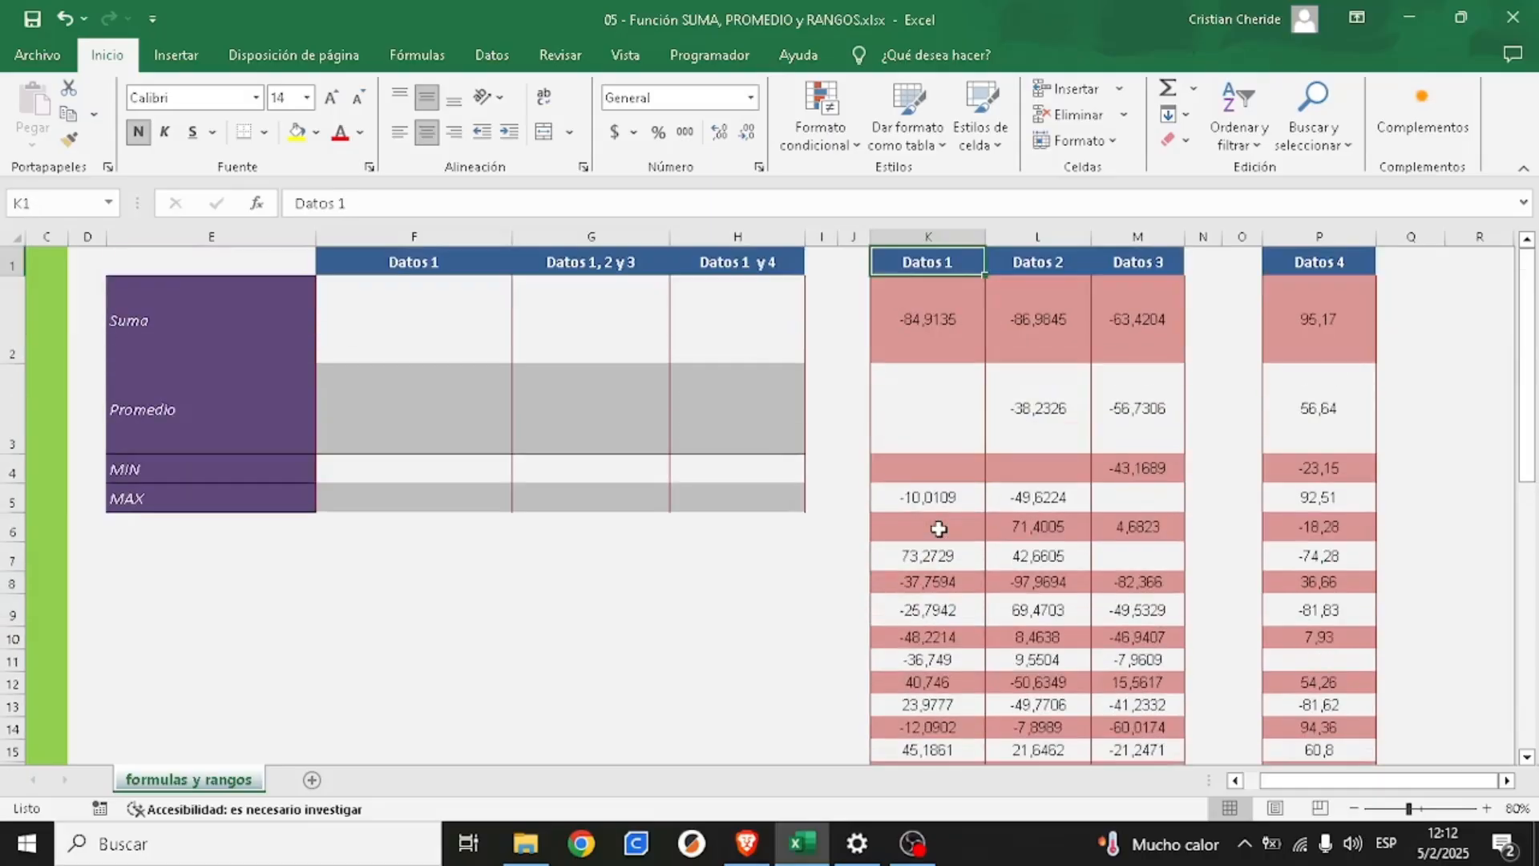
- Sum the whole Datos 1 column in cell F2 with the formula =SUMA(K2:K49)
click(461, 347)
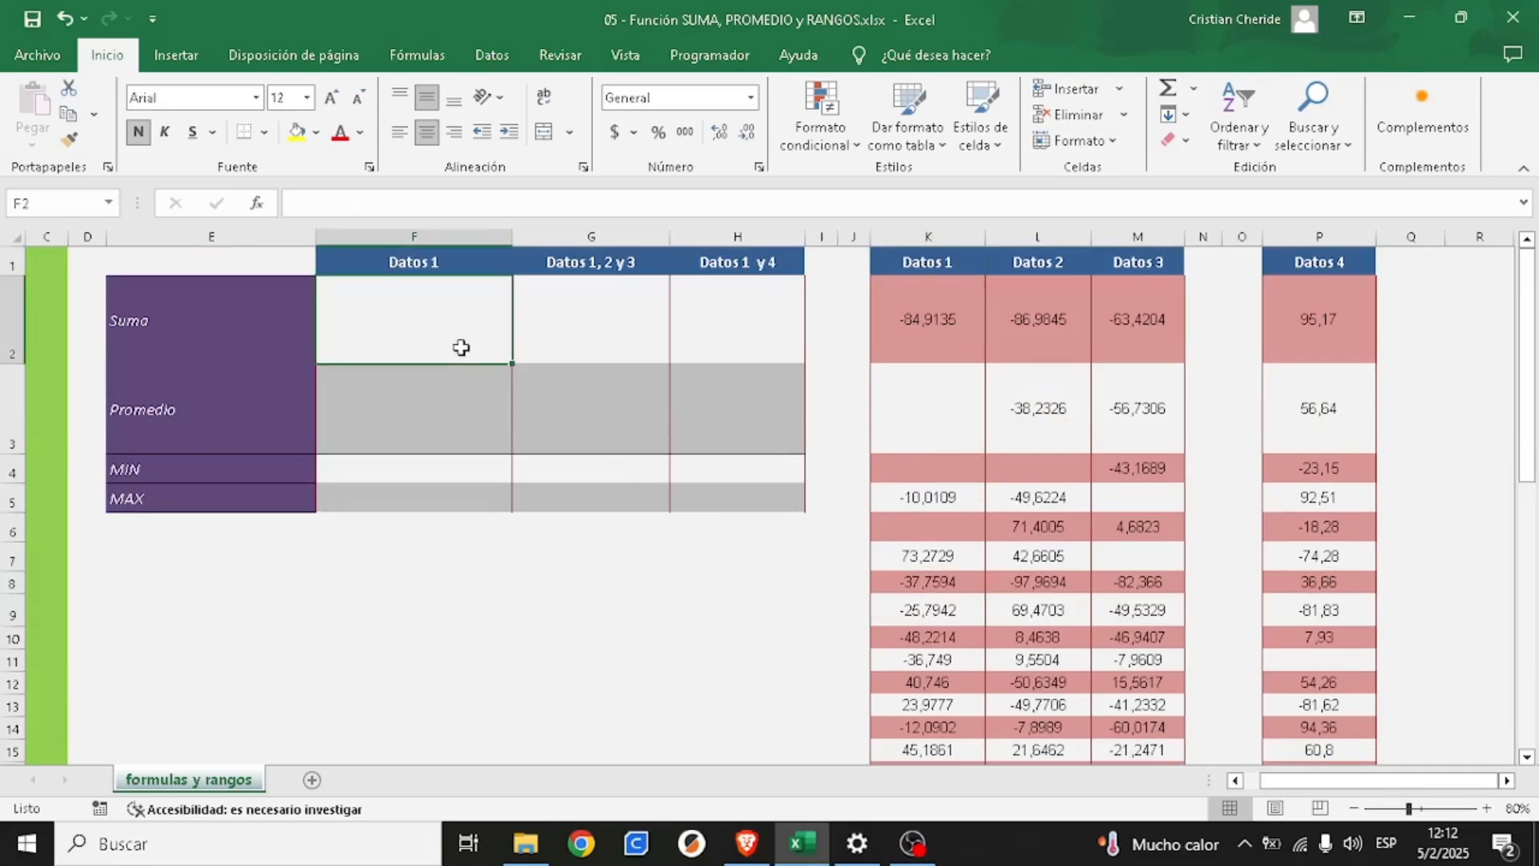
text(=)
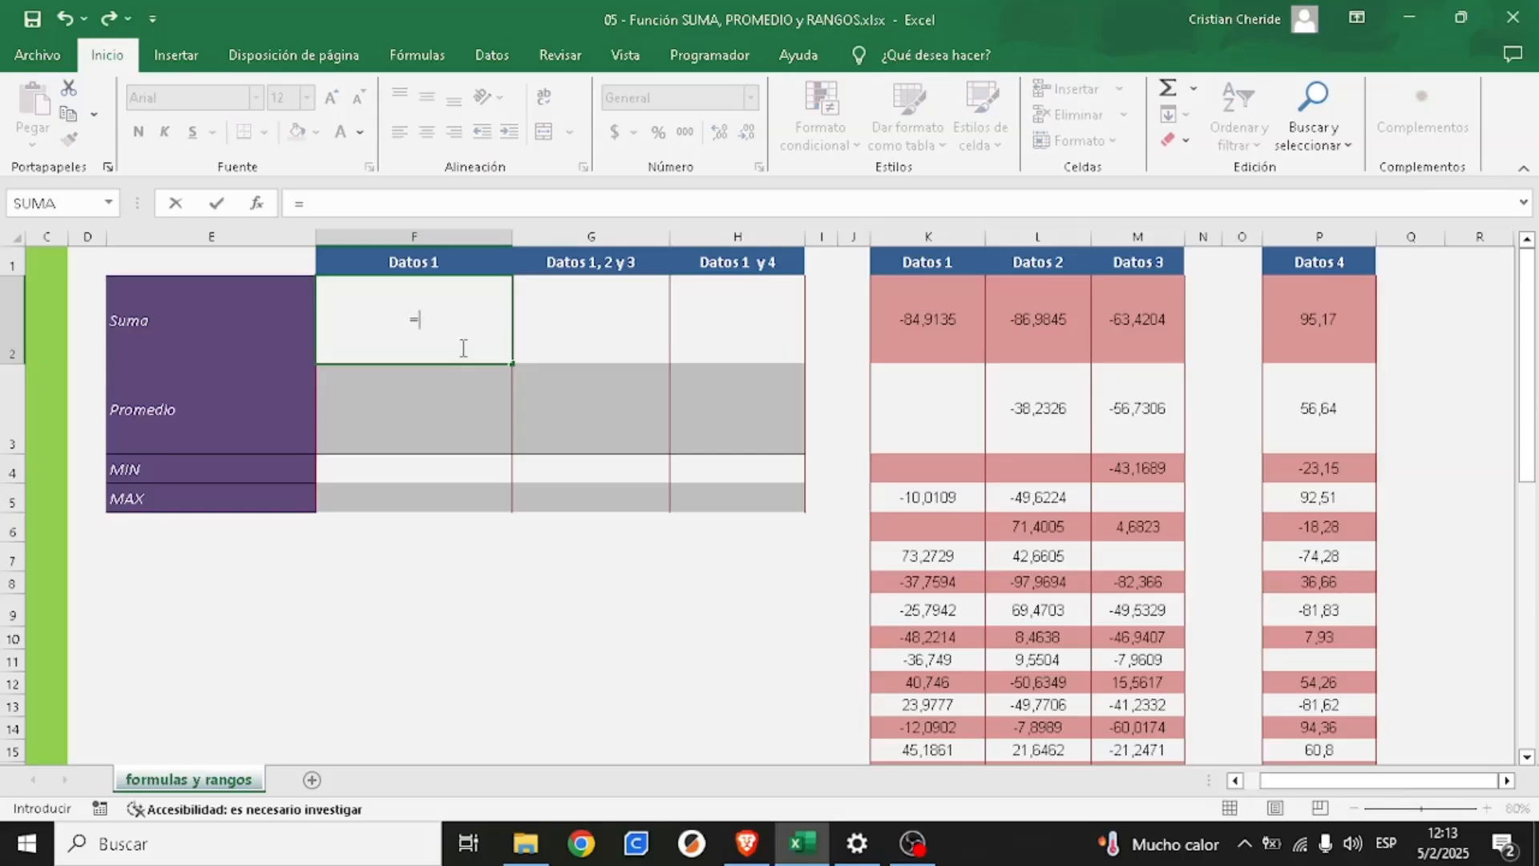
text(suma)
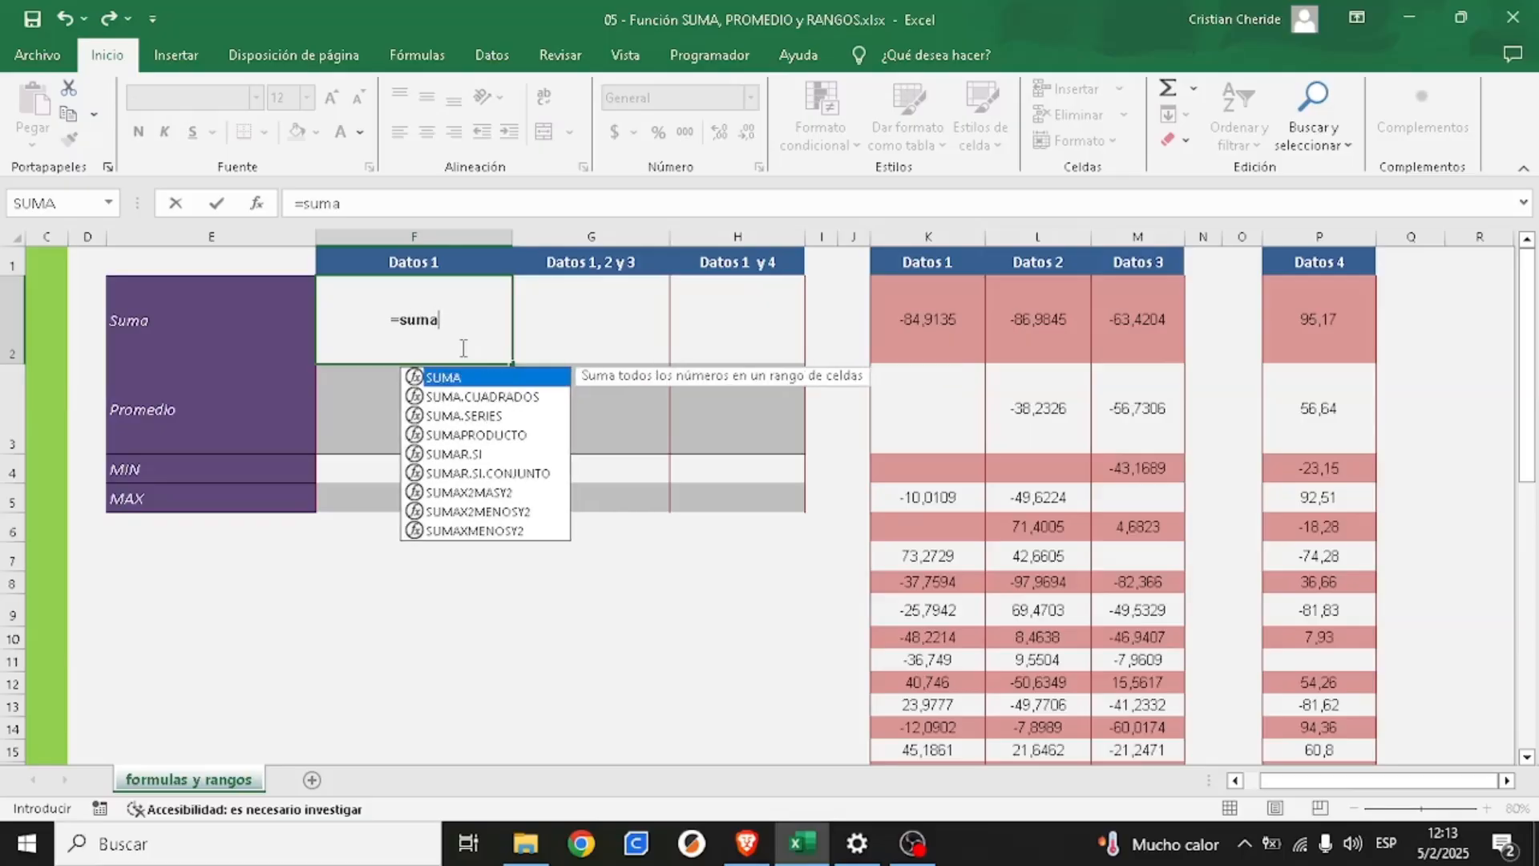
text(()
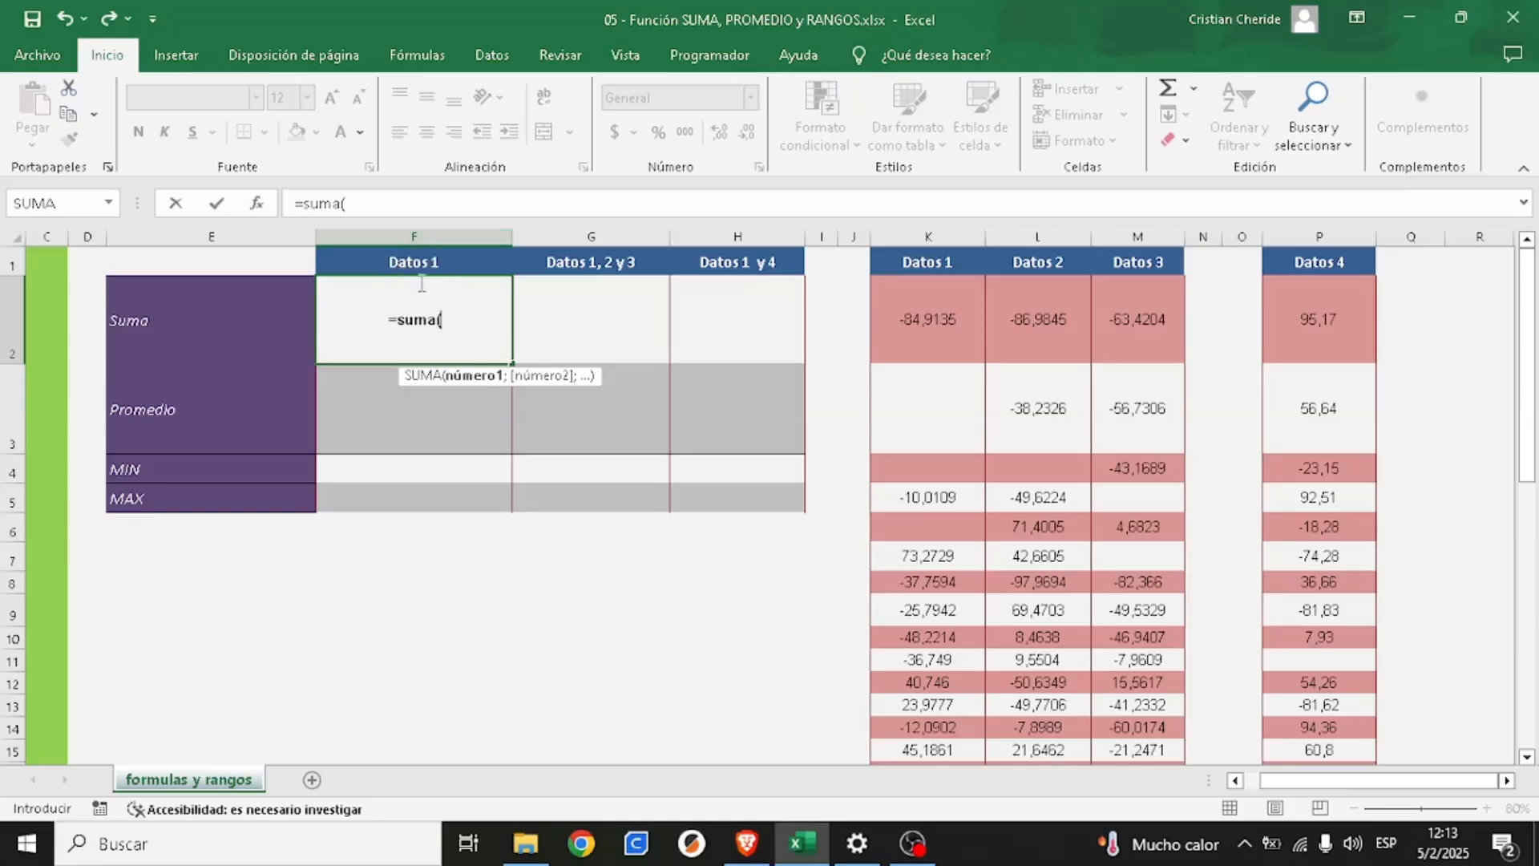
click(917, 303)
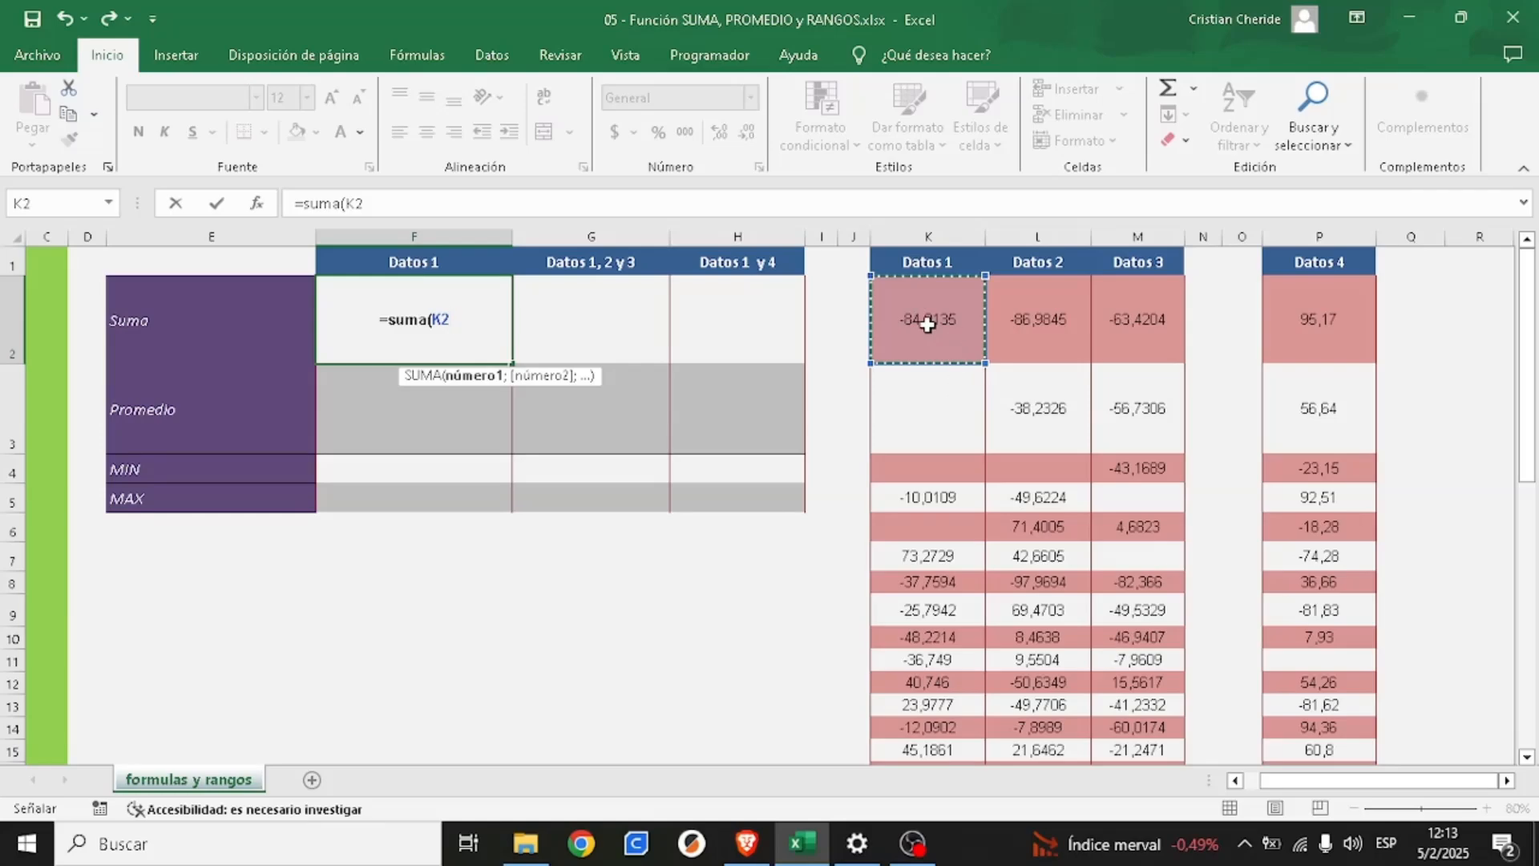
drag(944, 324, 960, 736)
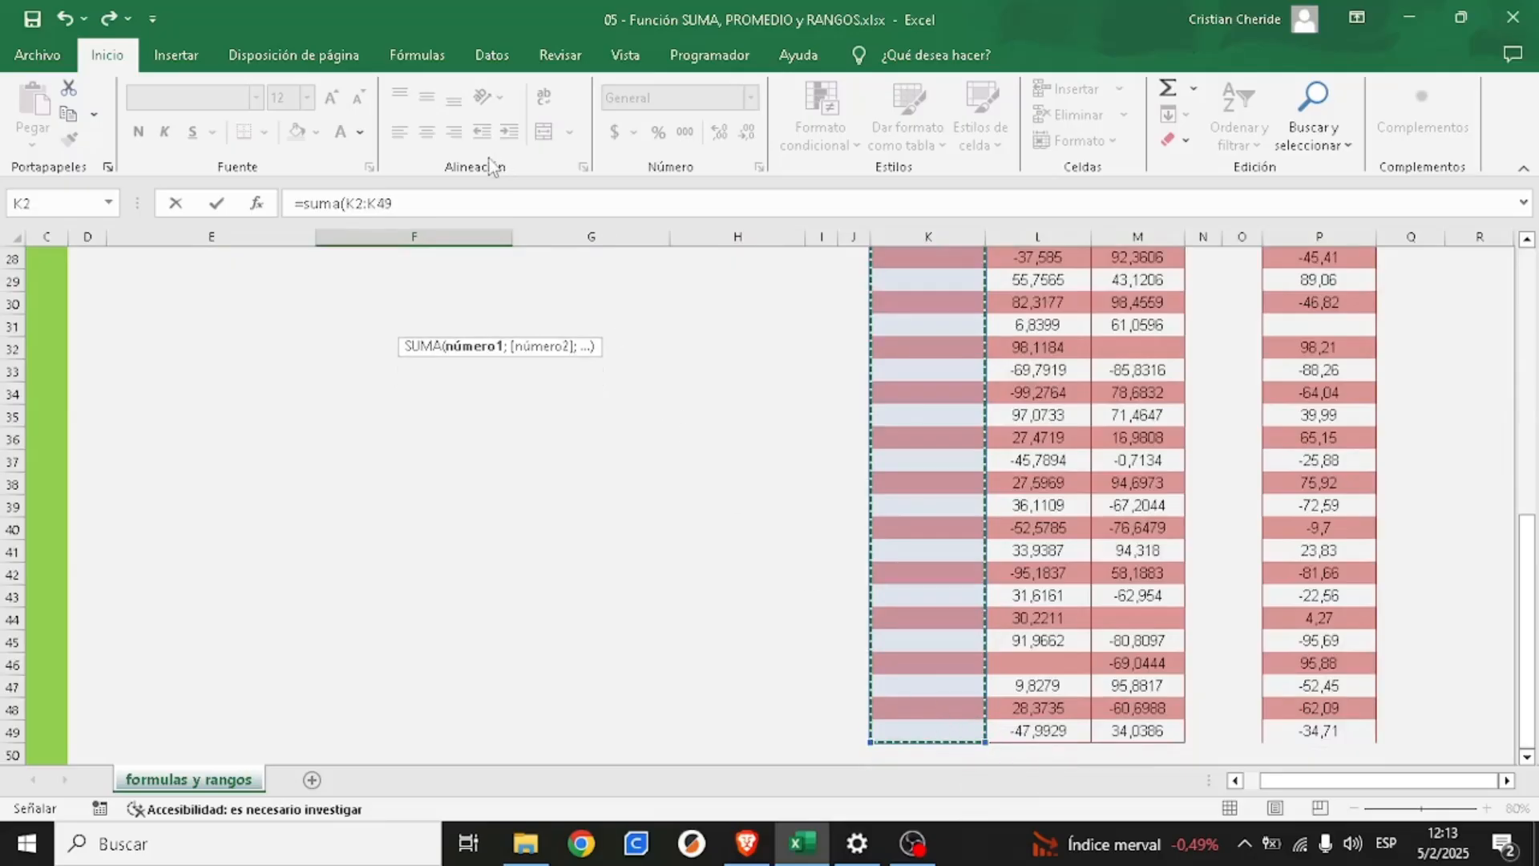
click(409, 206)
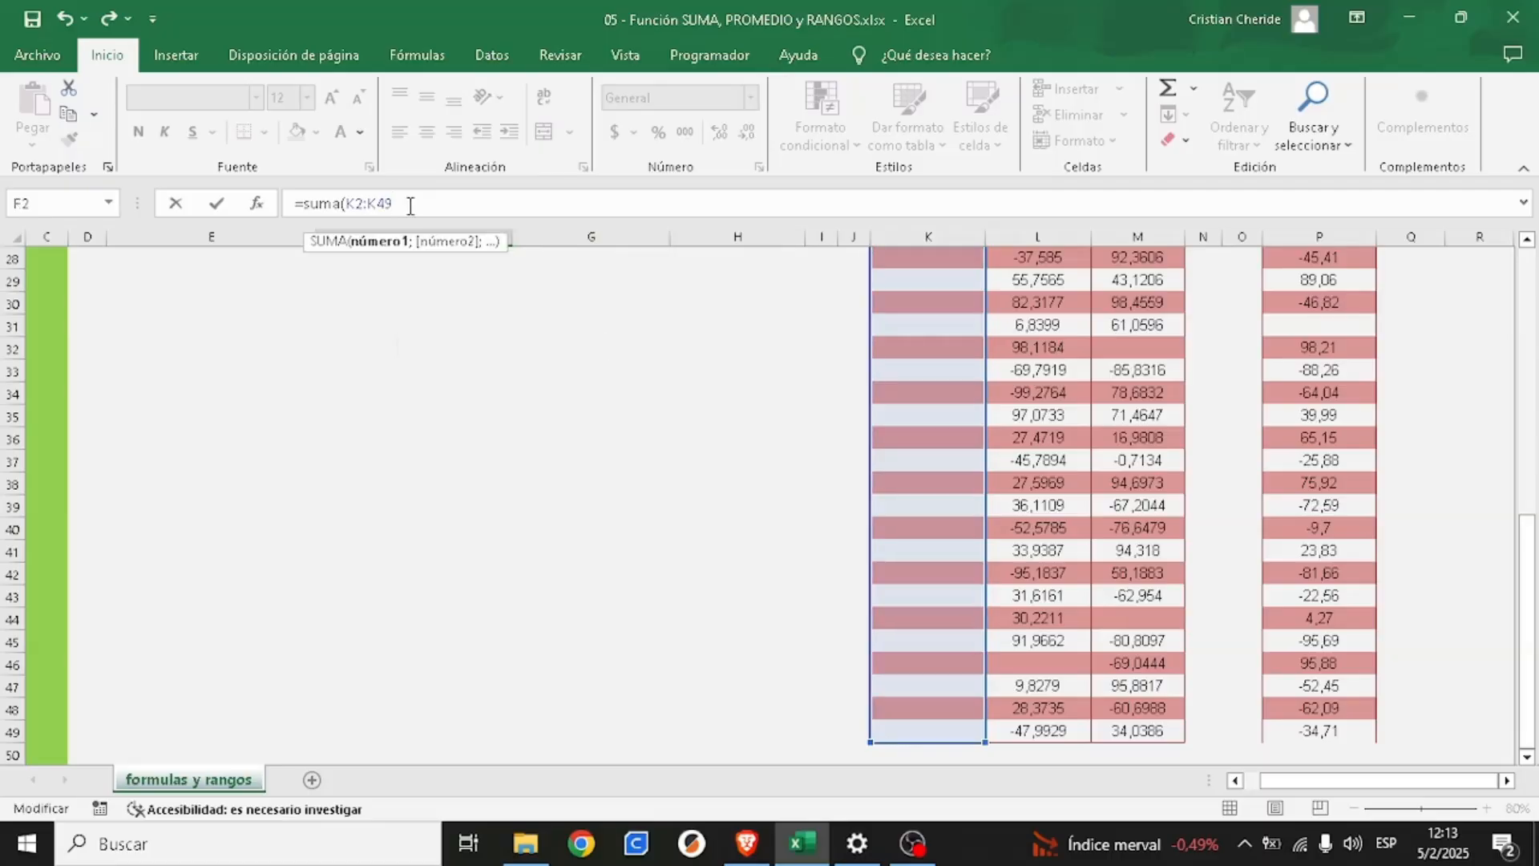
text())
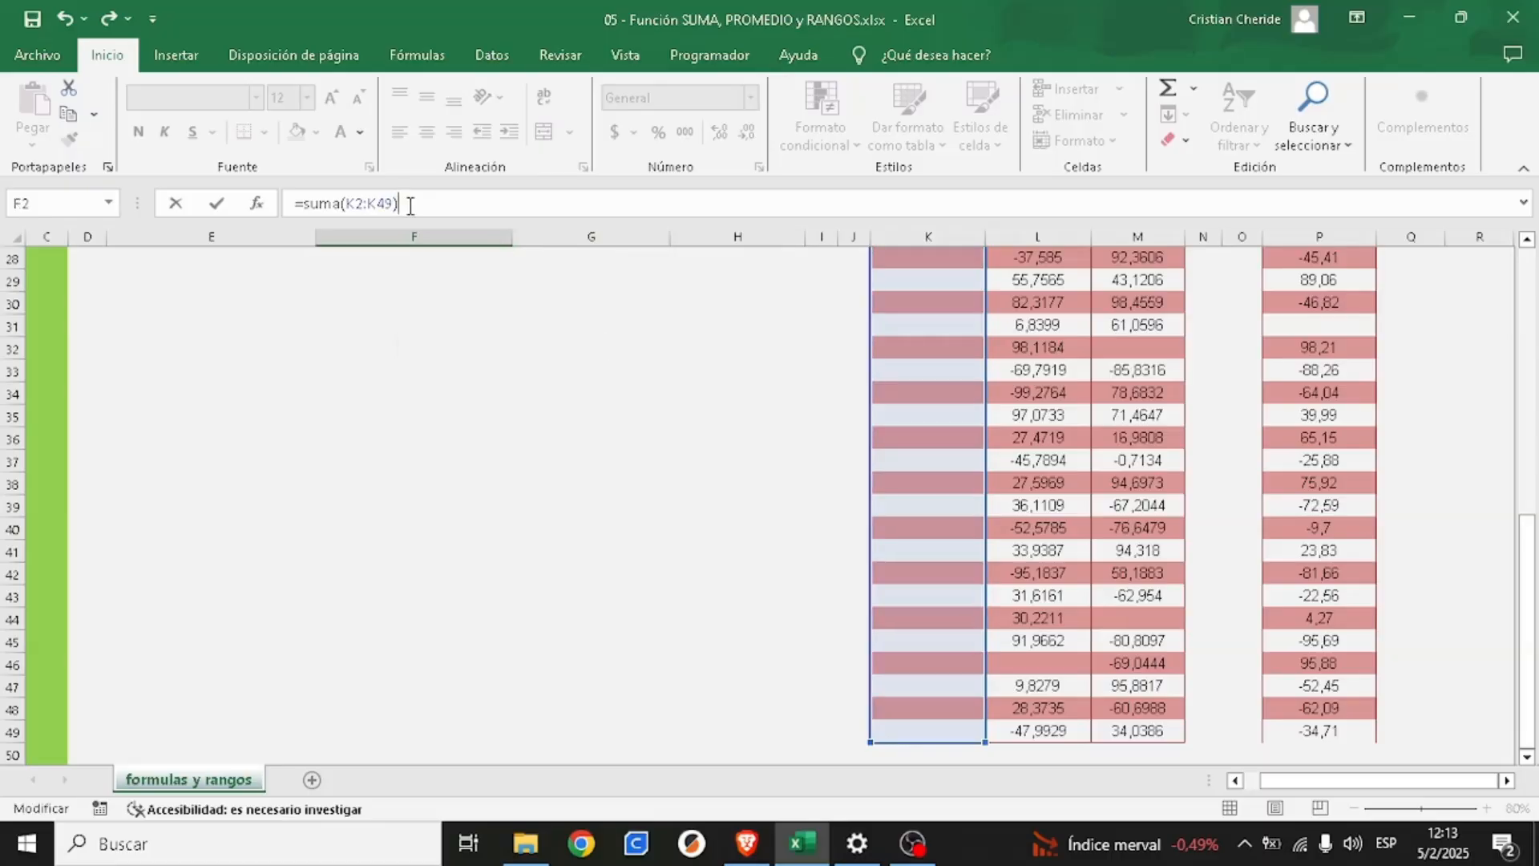
key(Return)
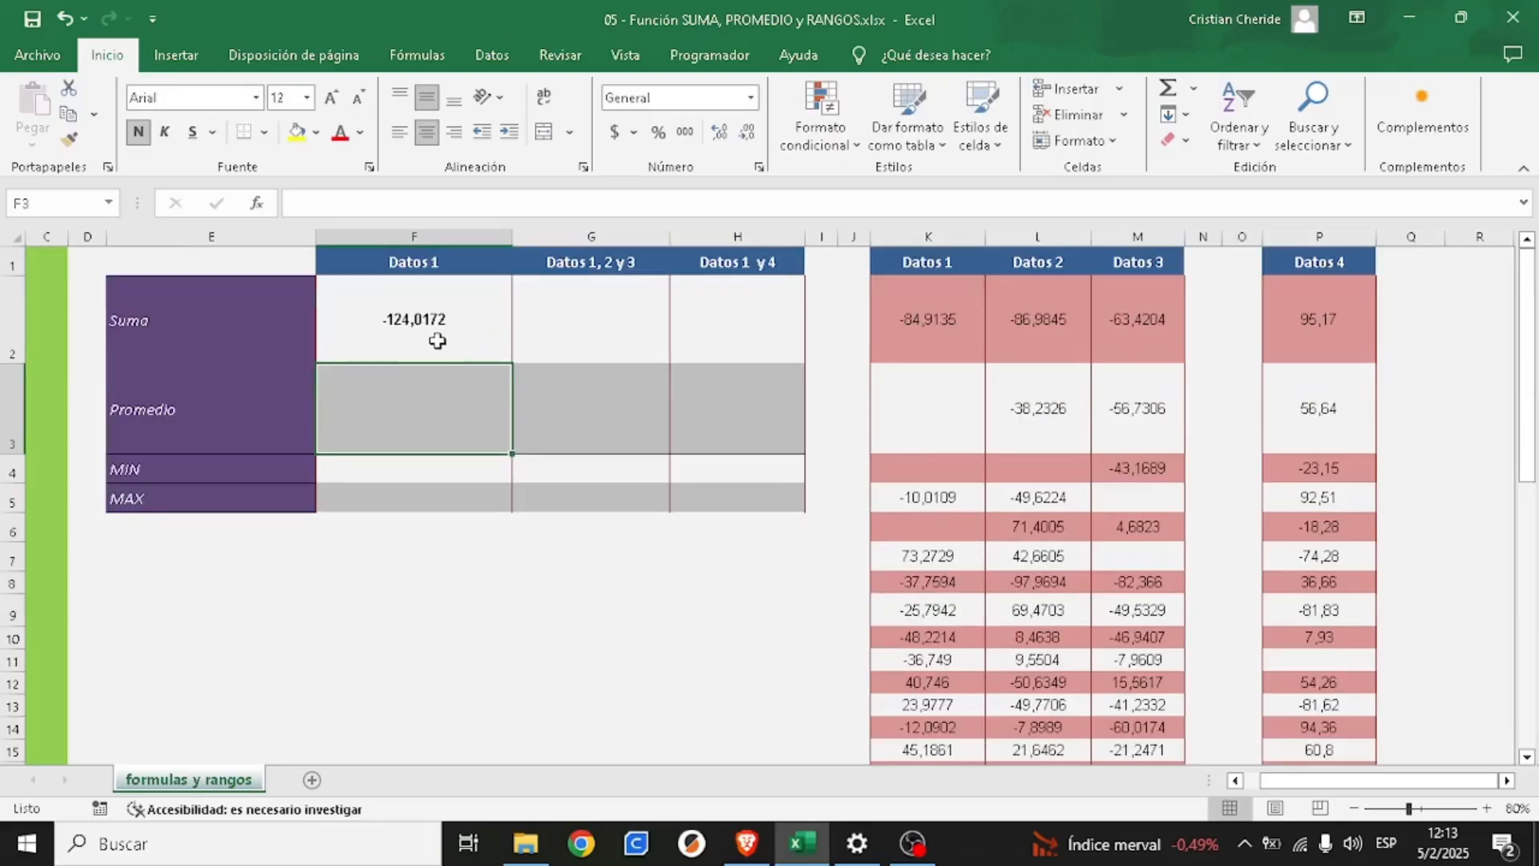
- Replace the range inside cell F2's SUMA formula with a manually written k2:k49, checking the last data row in the sheet
click(439, 343)
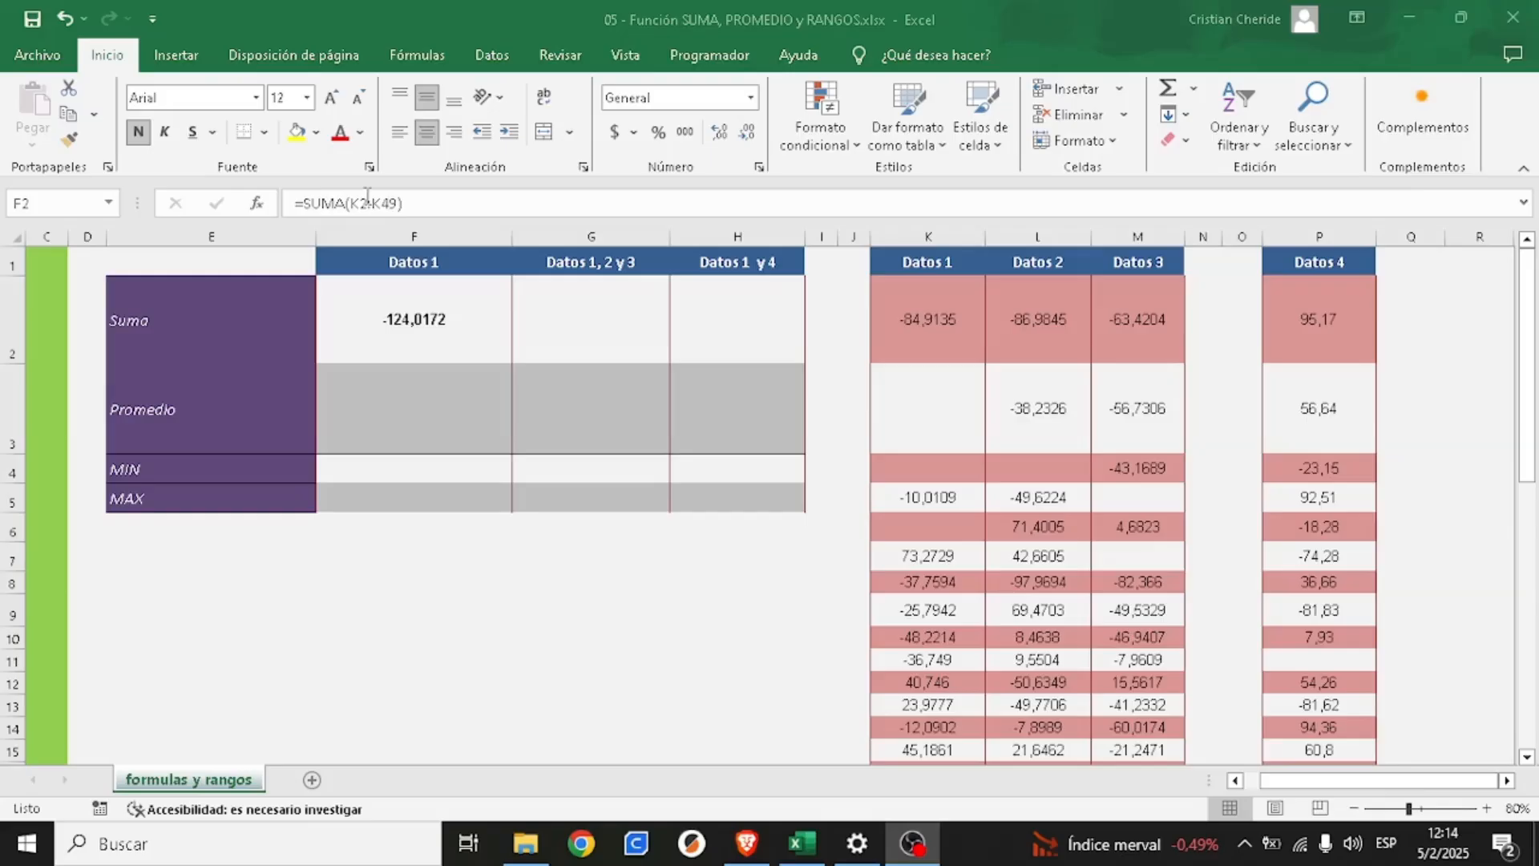
click(464, 203)
drag(351, 203, 425, 206)
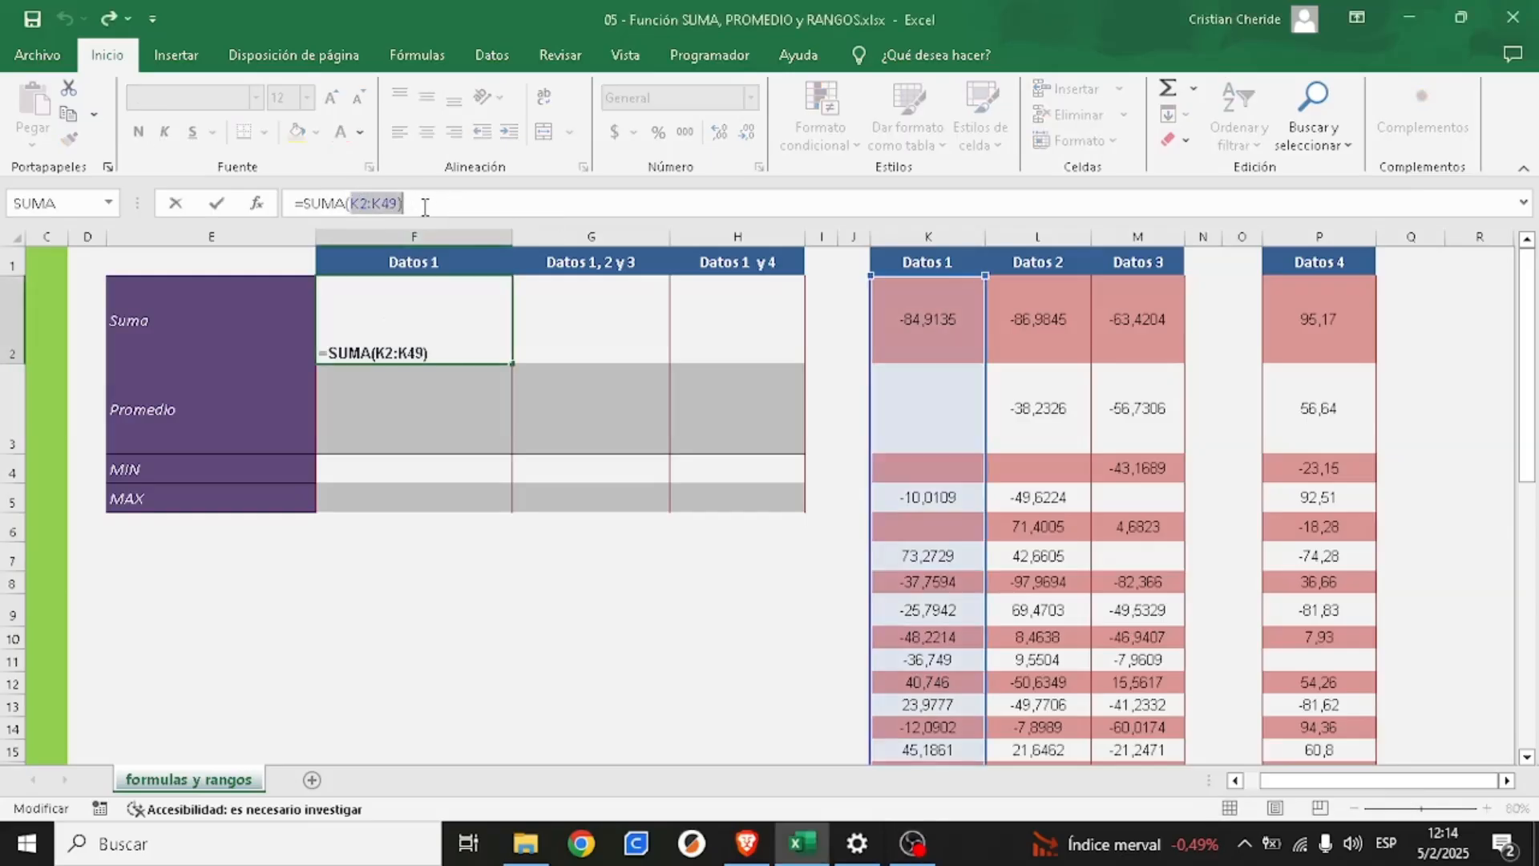
key(BackSpace)
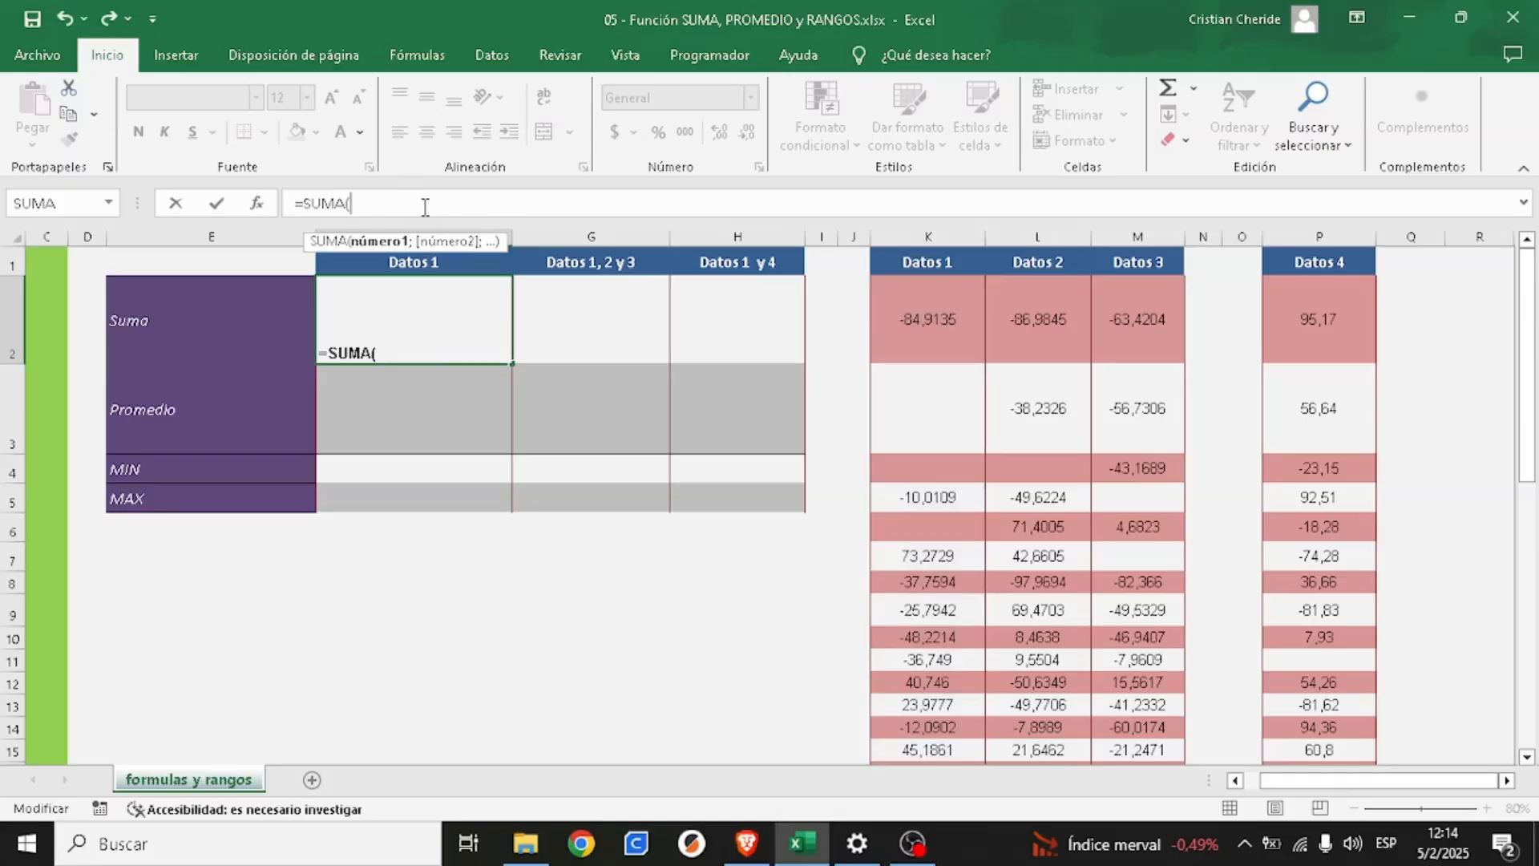
text(k2:)
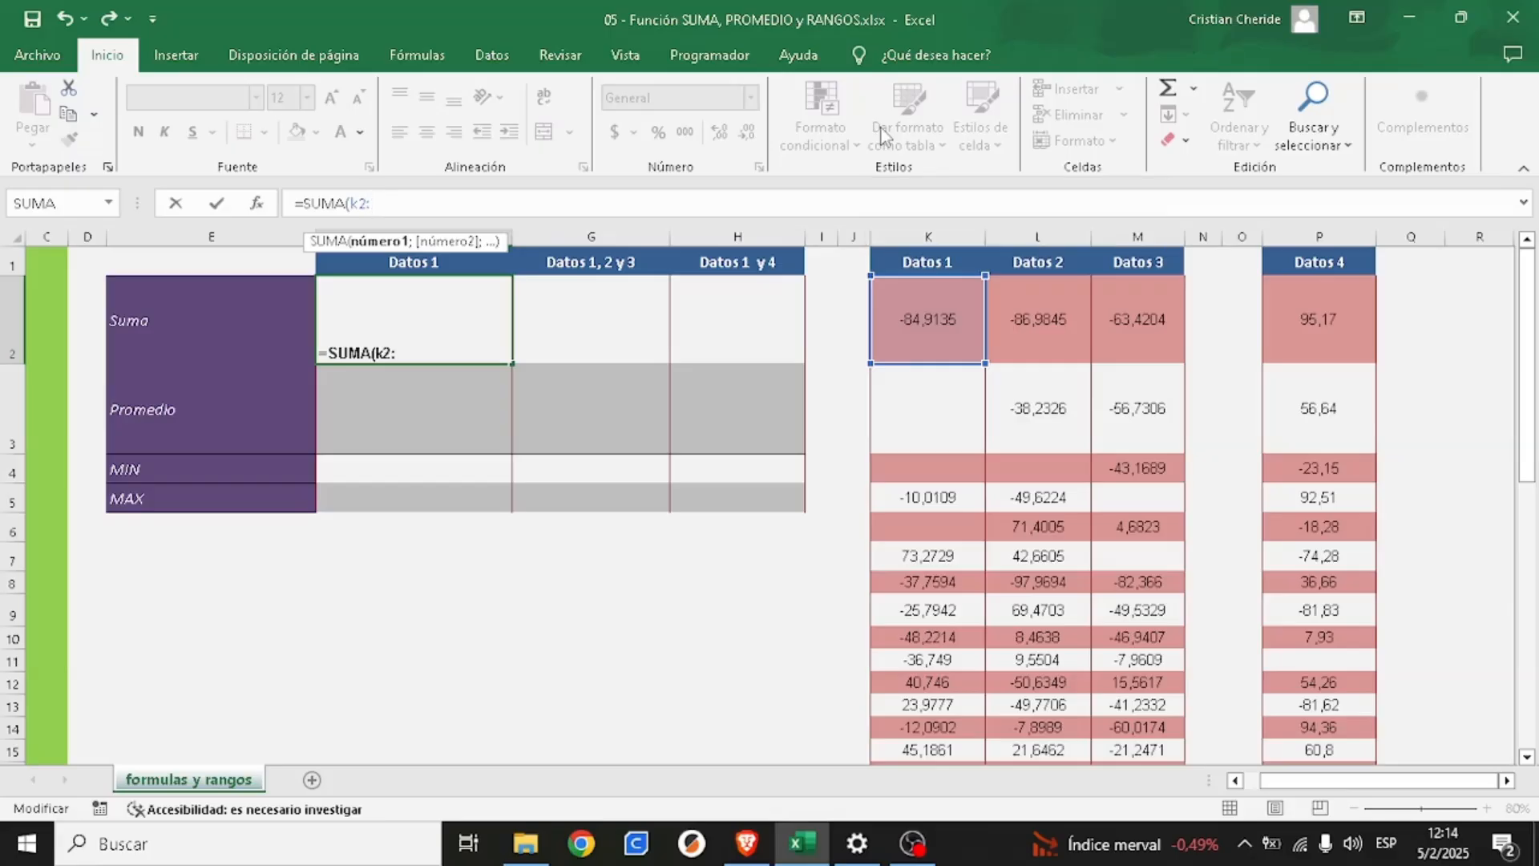
drag(1531, 288, 1531, 616)
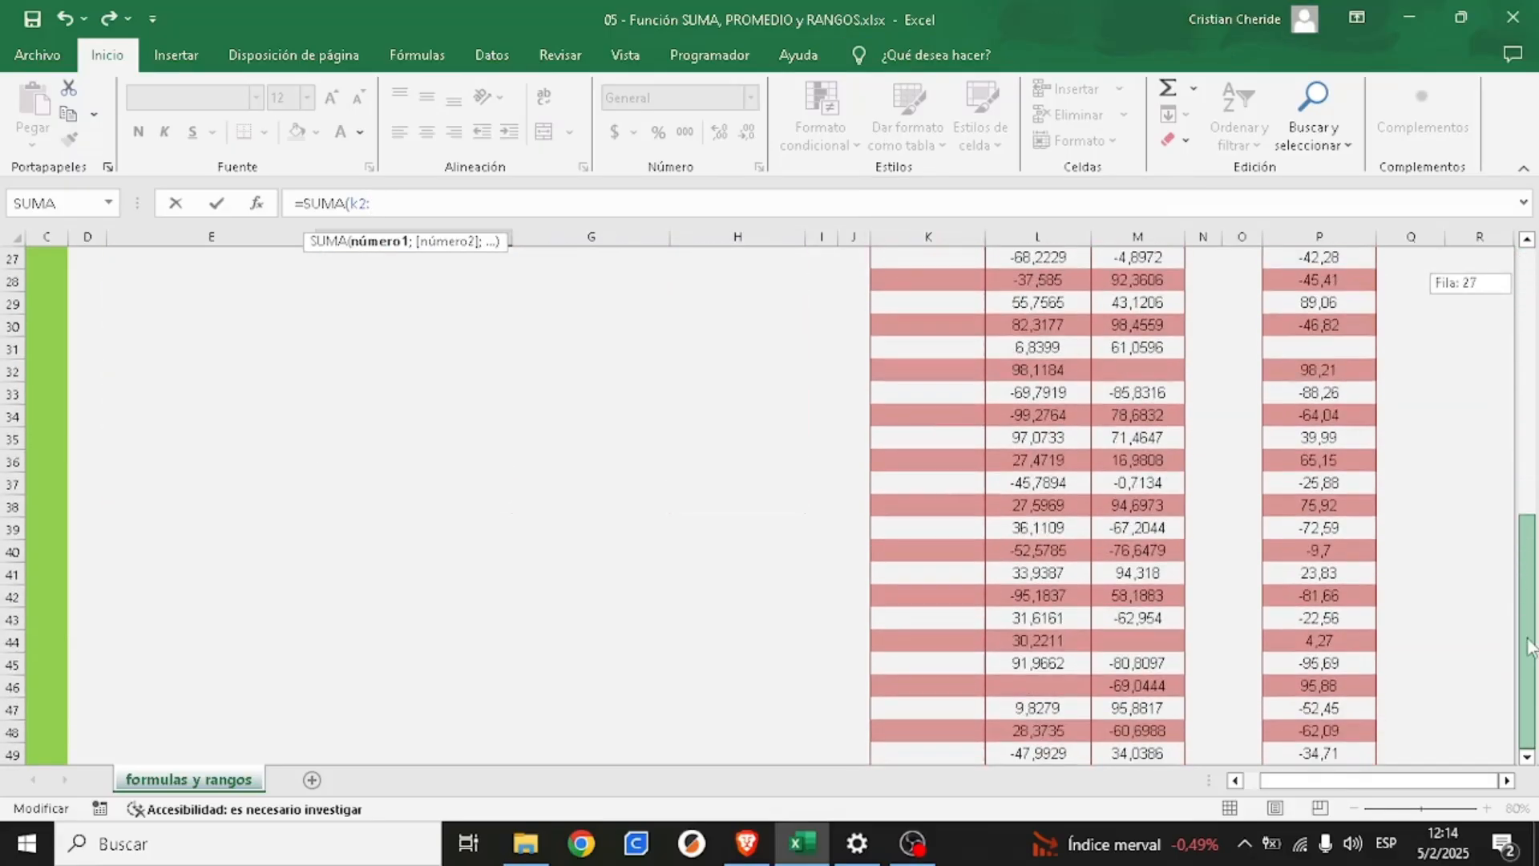
scroll(972, 732, down, 2)
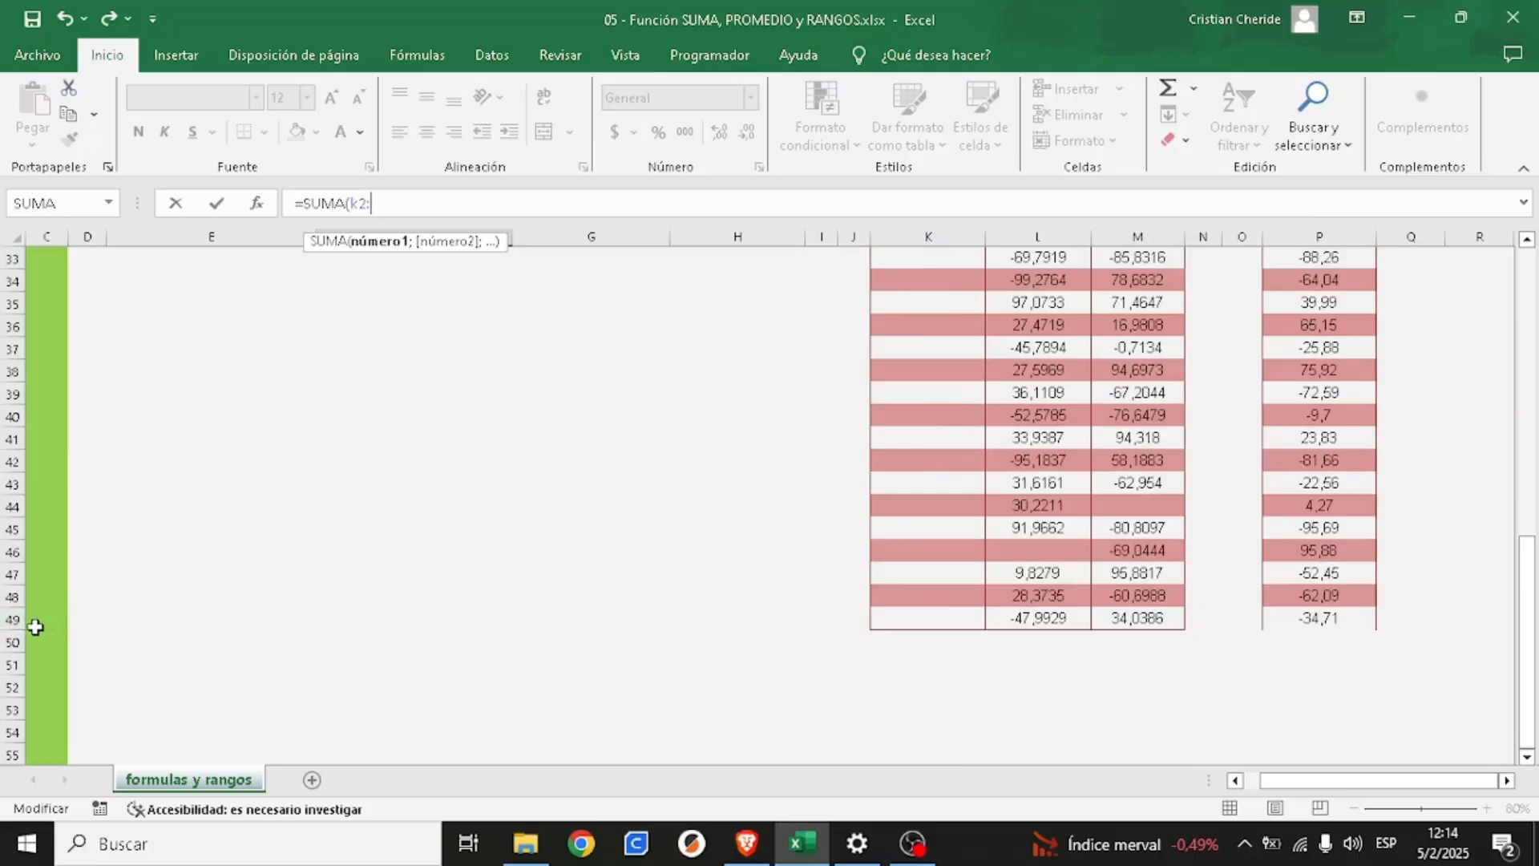
scroll(491, 481, up, 10)
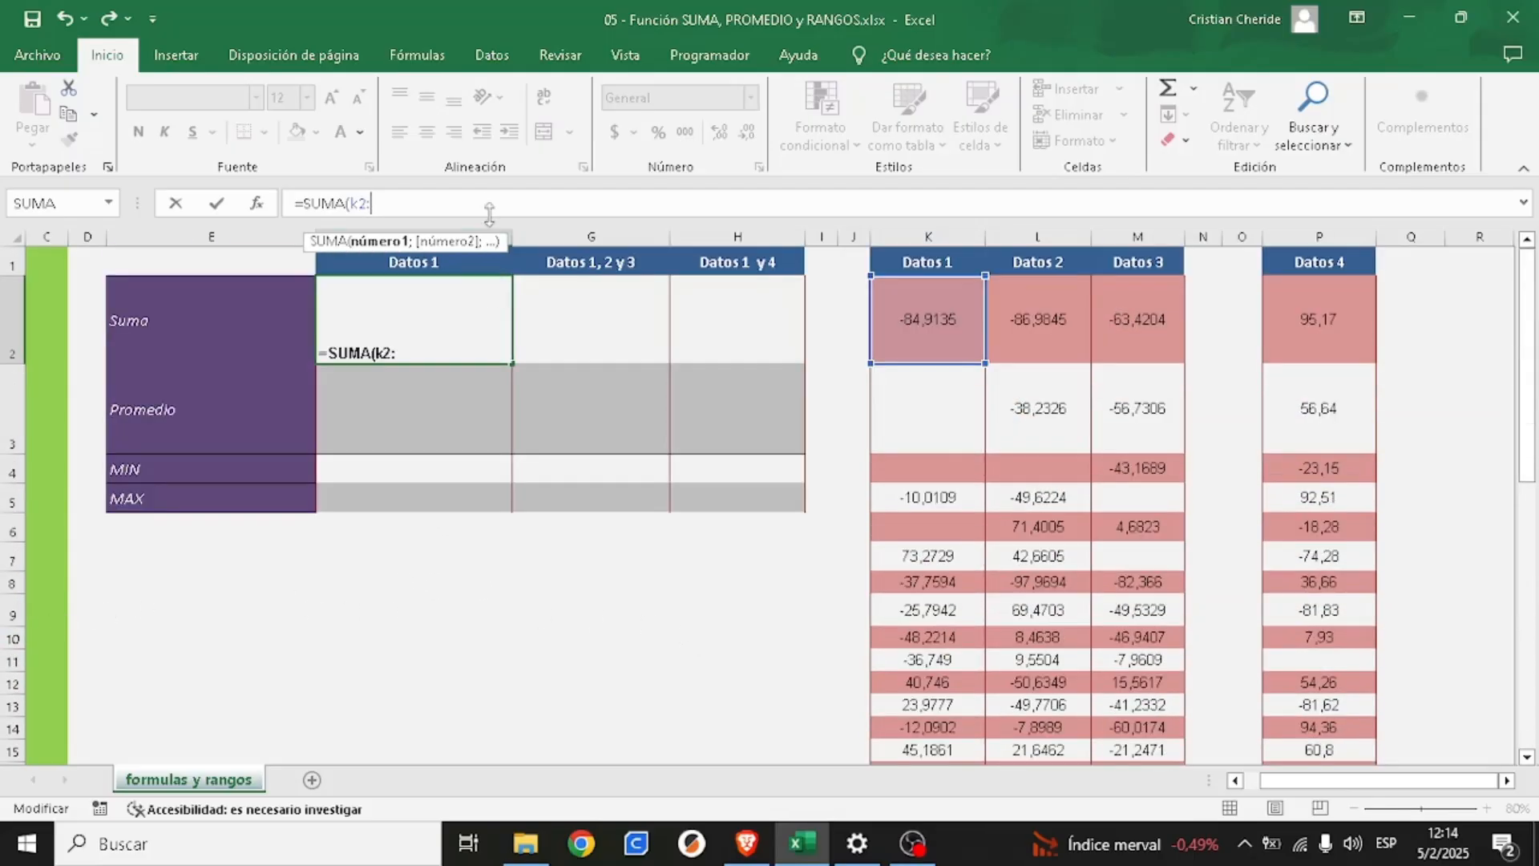
text(49)
text(k)
scroll(979, 499, down, 9)
scroll(979, 499, down, 2)
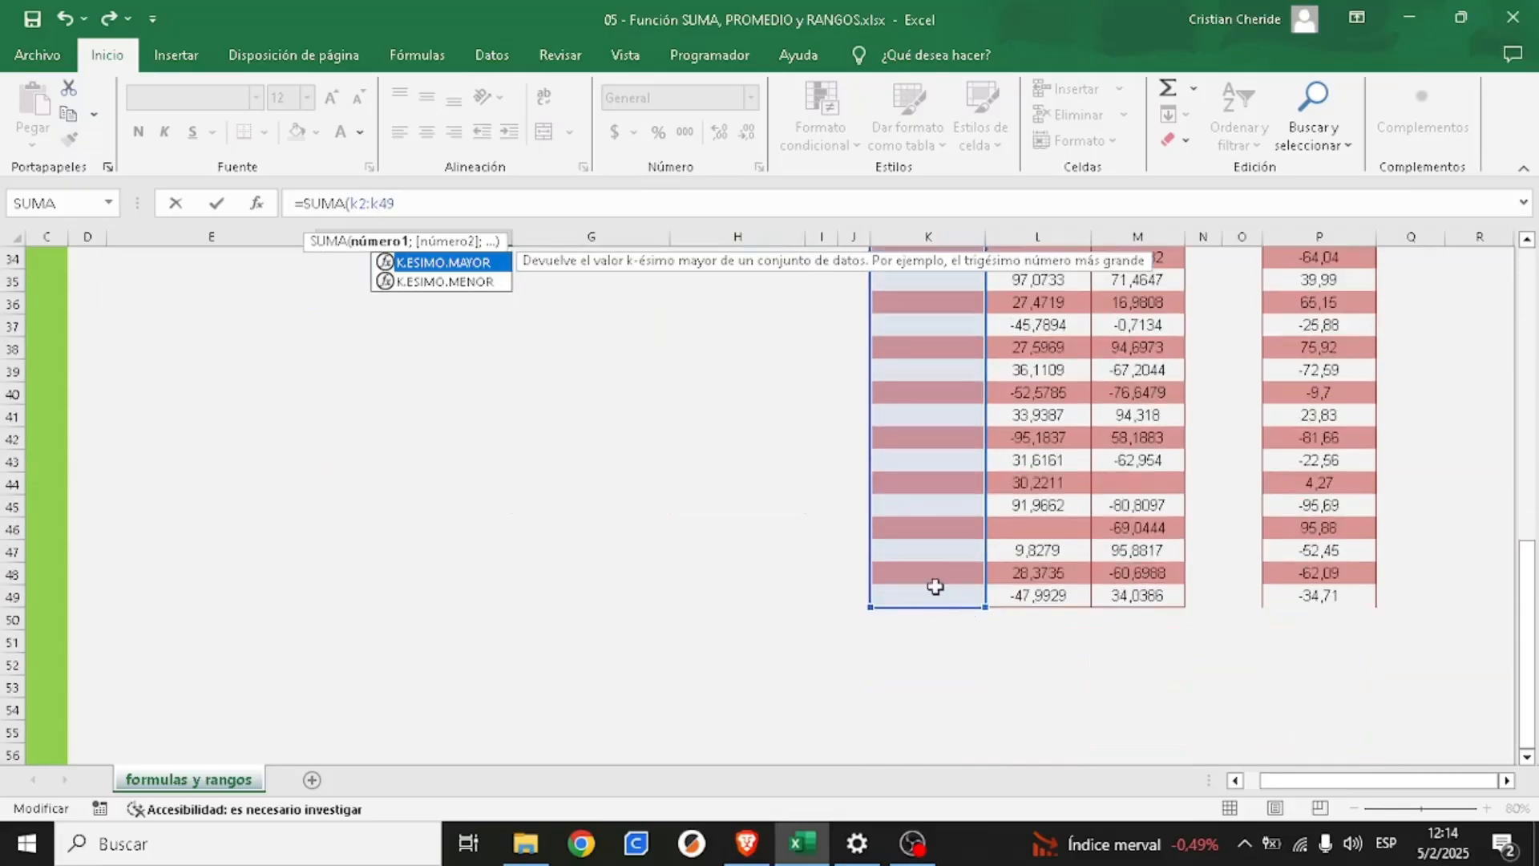
scroll(962, 521, up, 10)
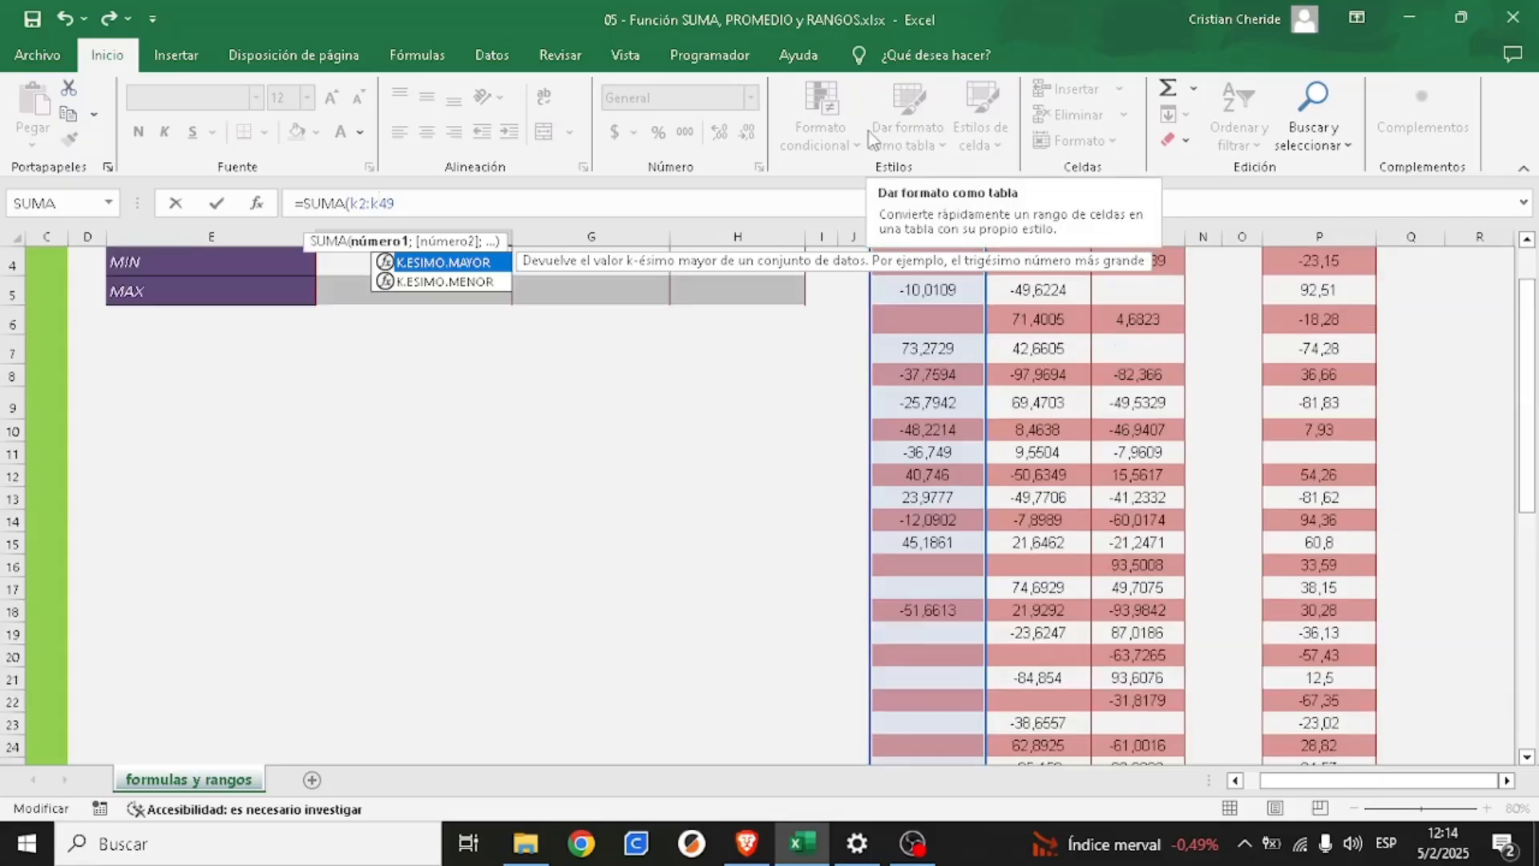
- Complete cell F2's formula as =SUMA(k2:k49), correcting the misplaced closing parenthesis so that it follows k49
text())
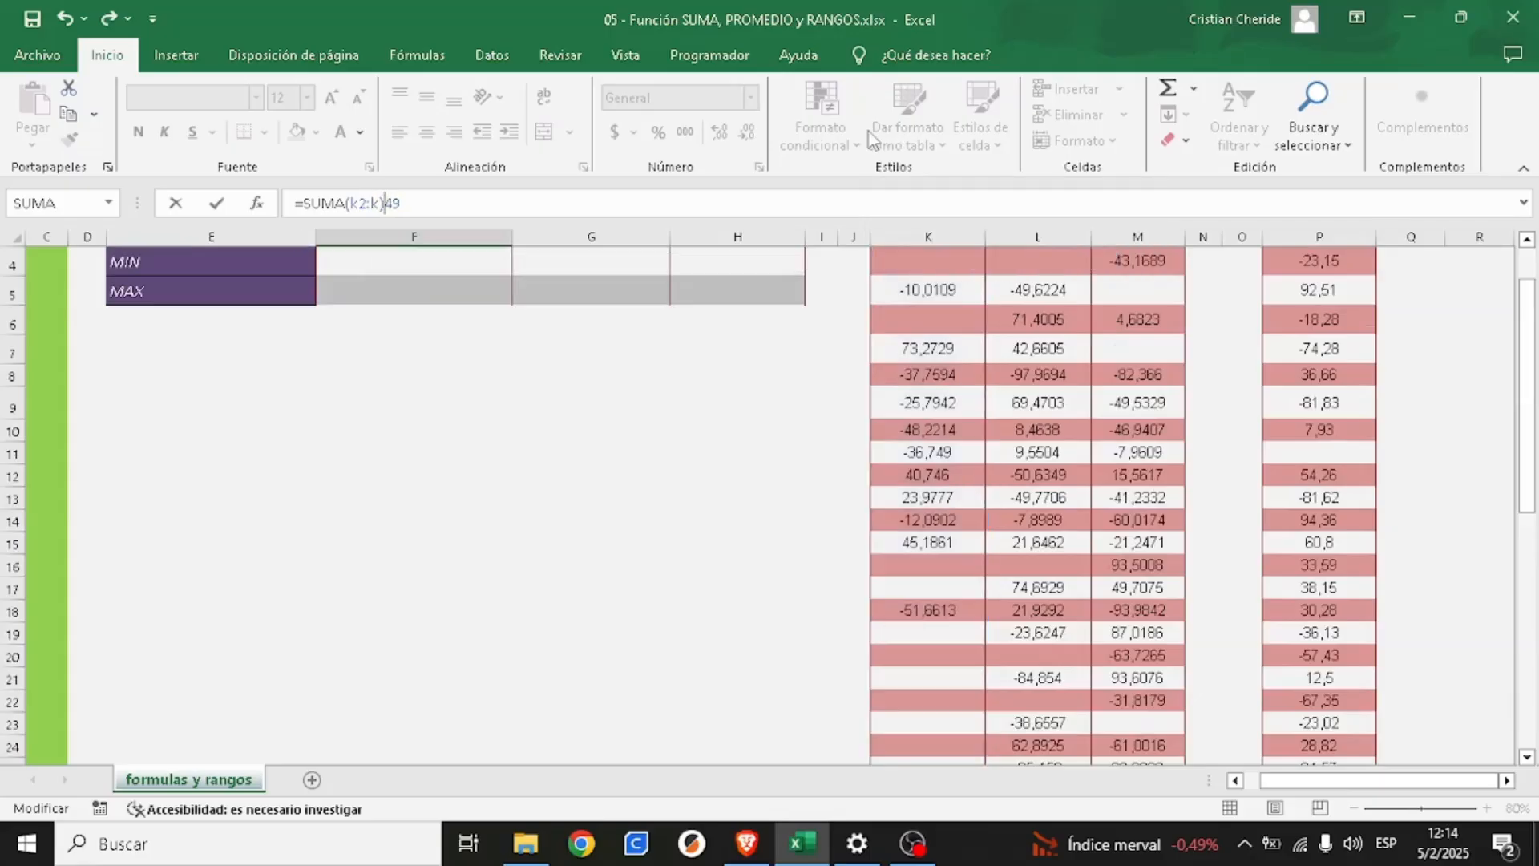
key(Return)
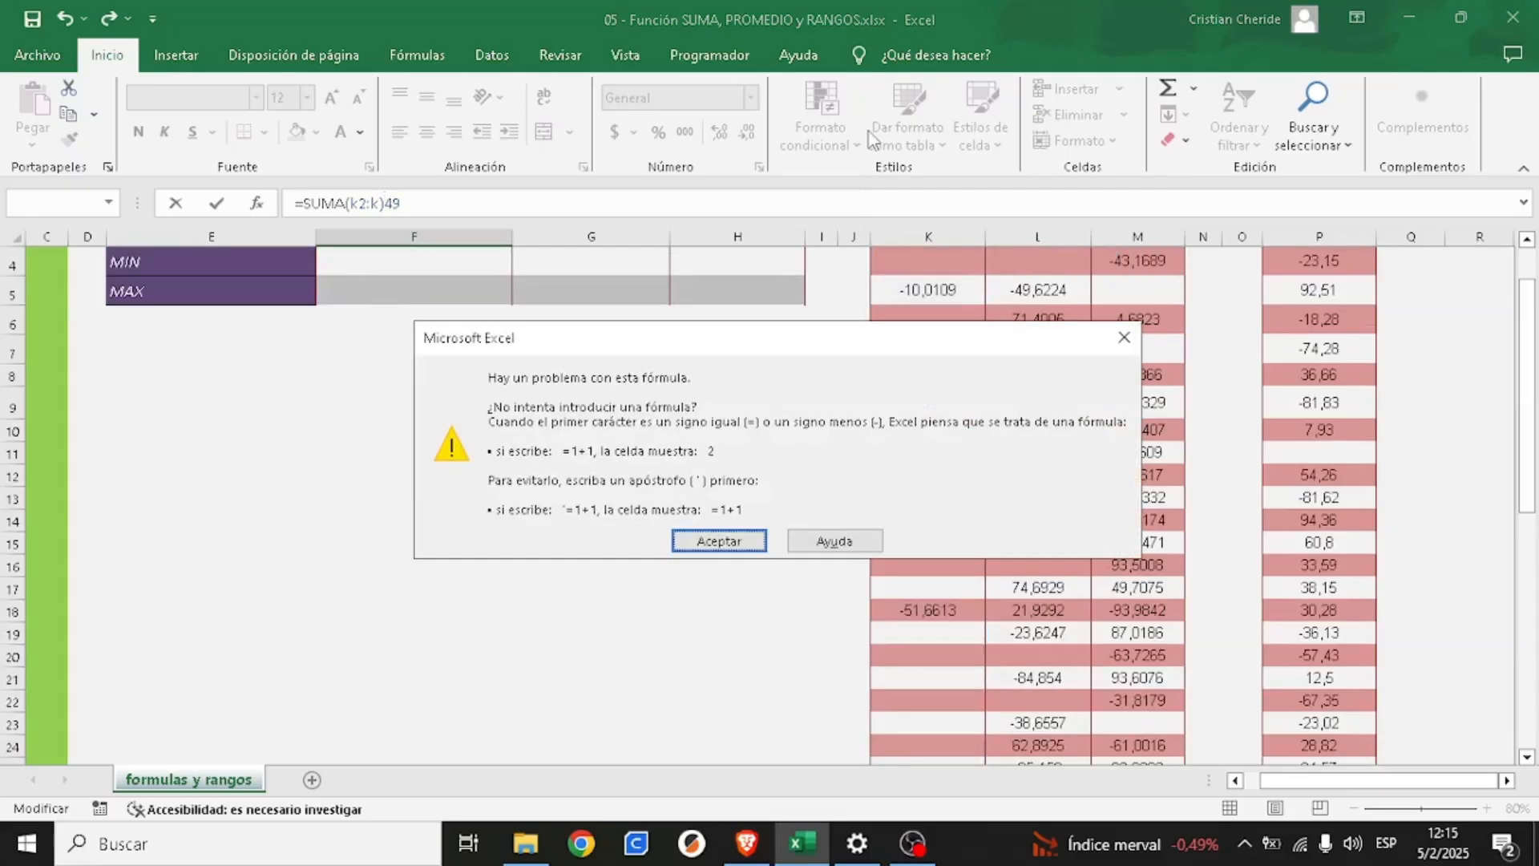
key(Return)
key(Left)
key(BackSpace)
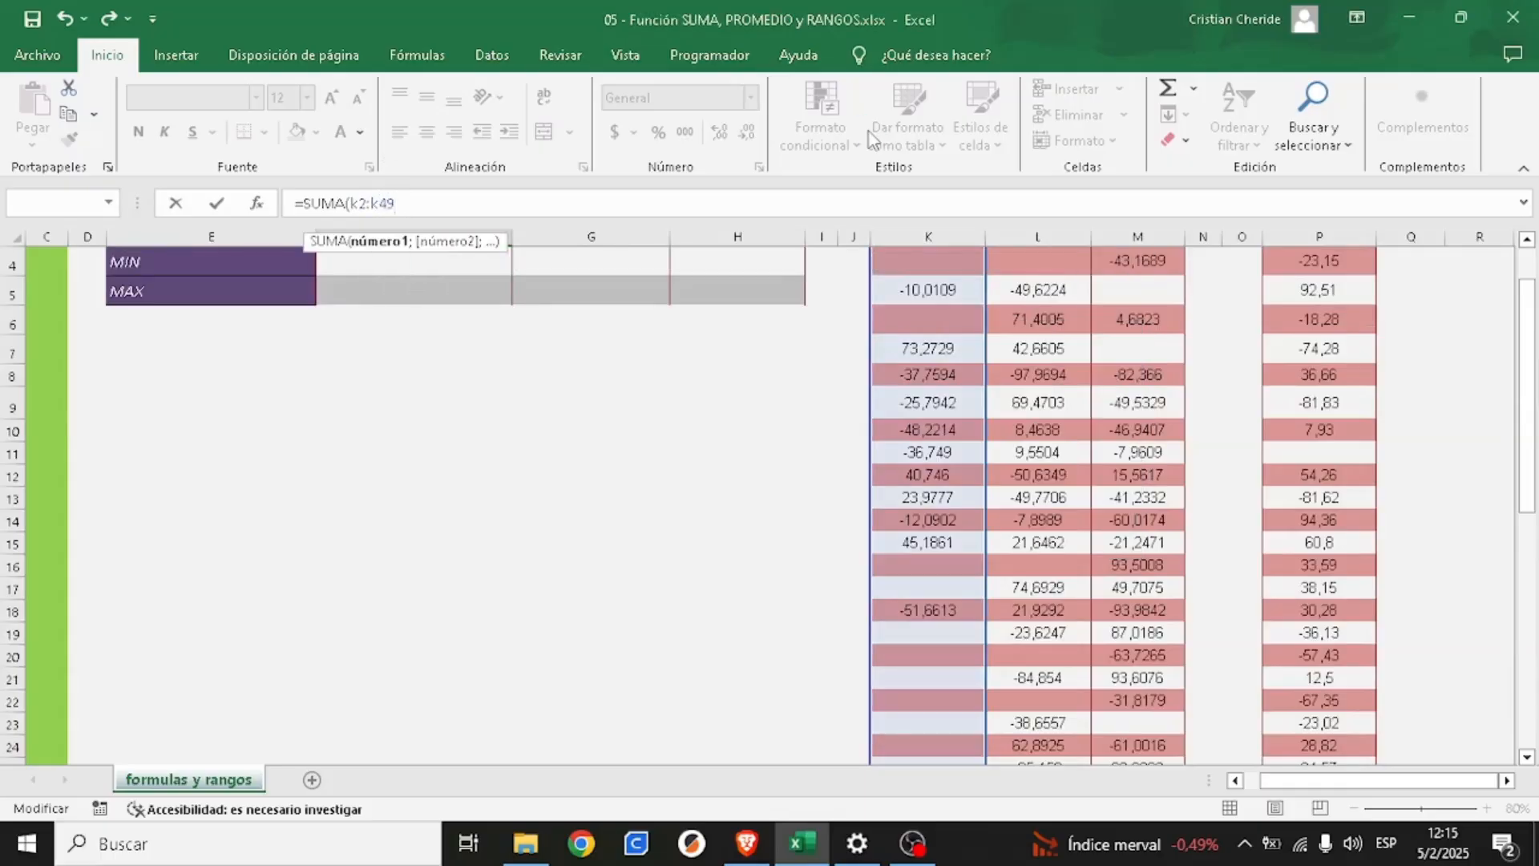
text())
key(Return)
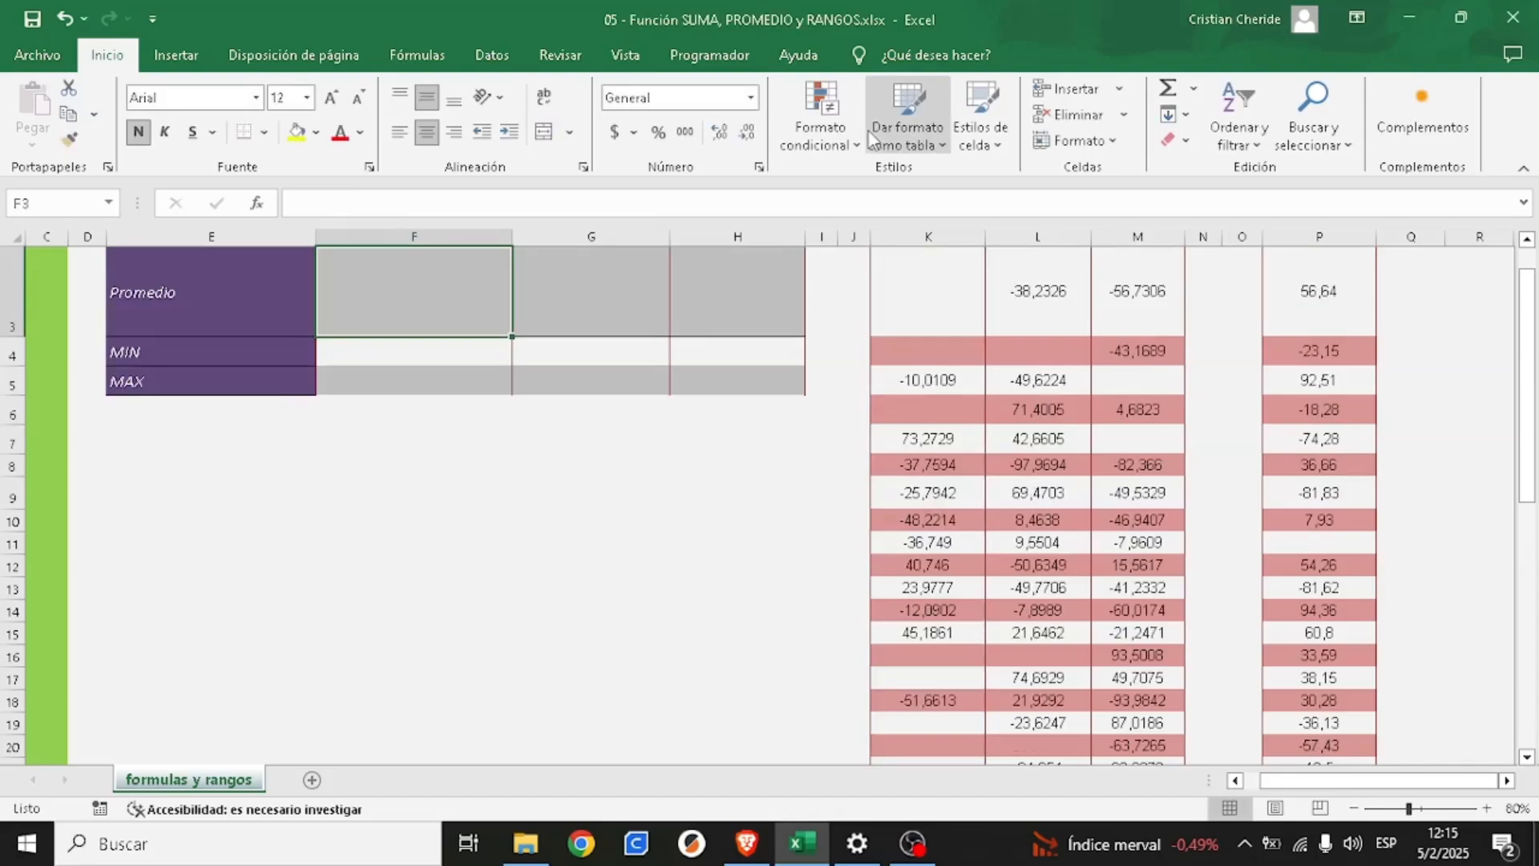
scroll(628, 394, up, 1)
click(419, 325)
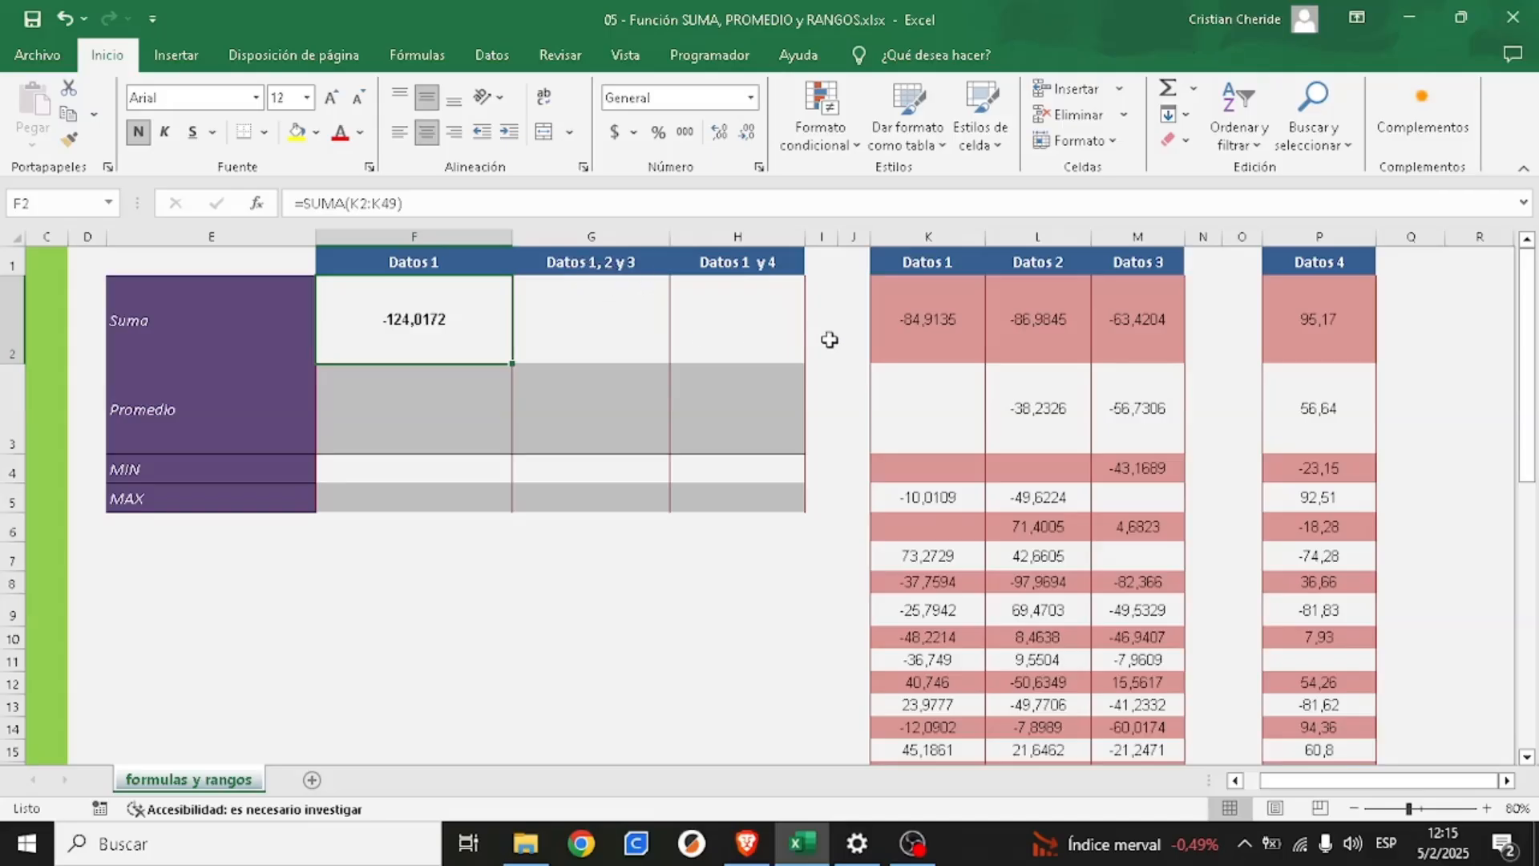
- Examine the upper rows of Datos 1, 2 and 3, first as separate columns and then as one block from K2 to M14
drag(902, 317, 941, 553)
drag(1024, 319, 1034, 560)
drag(1133, 319, 1143, 560)
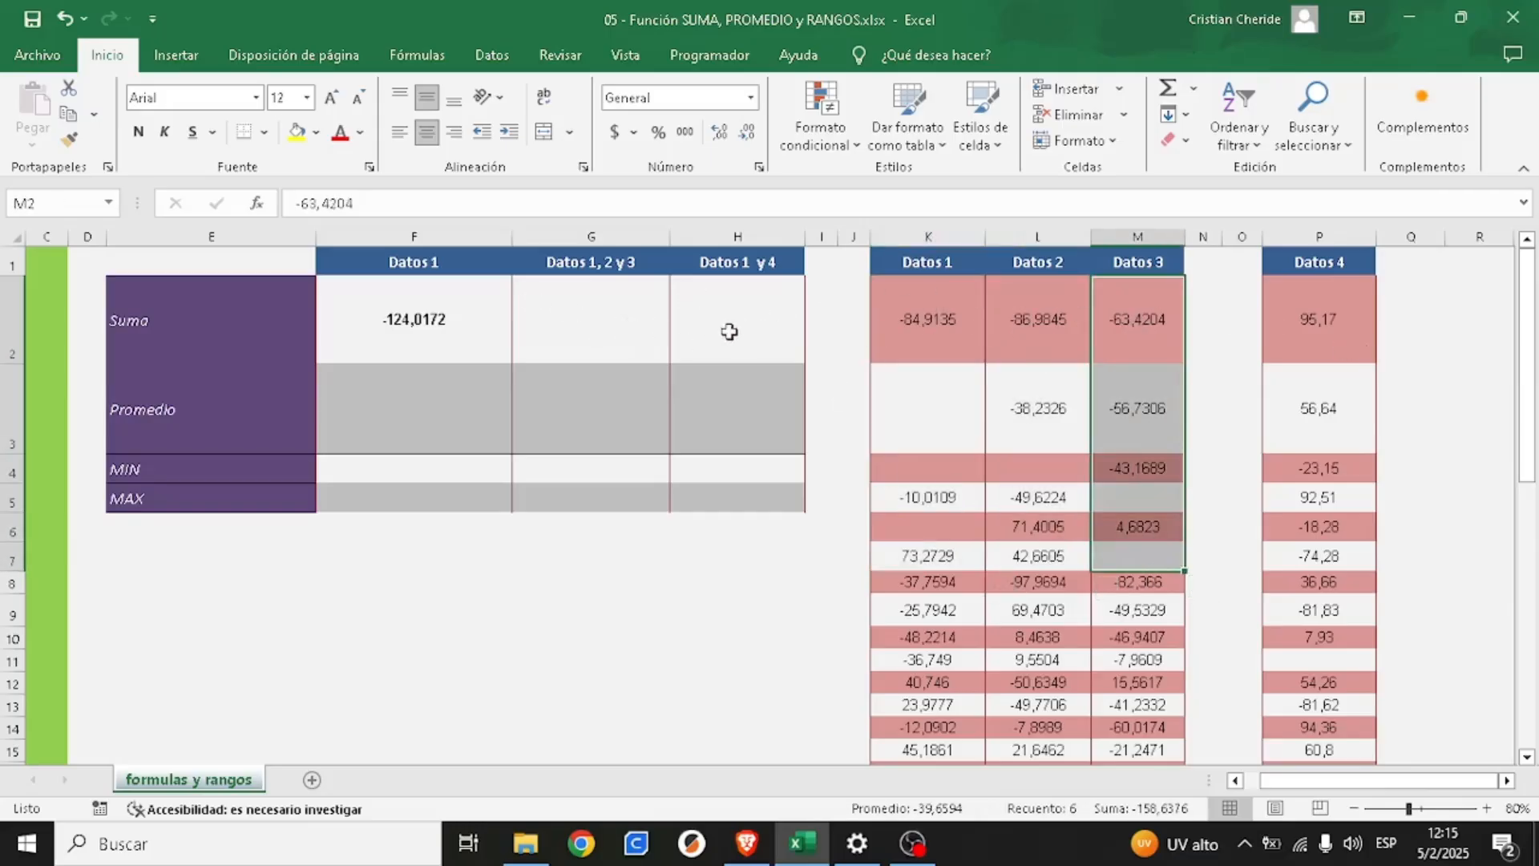
click(916, 305)
drag(979, 303, 1121, 727)
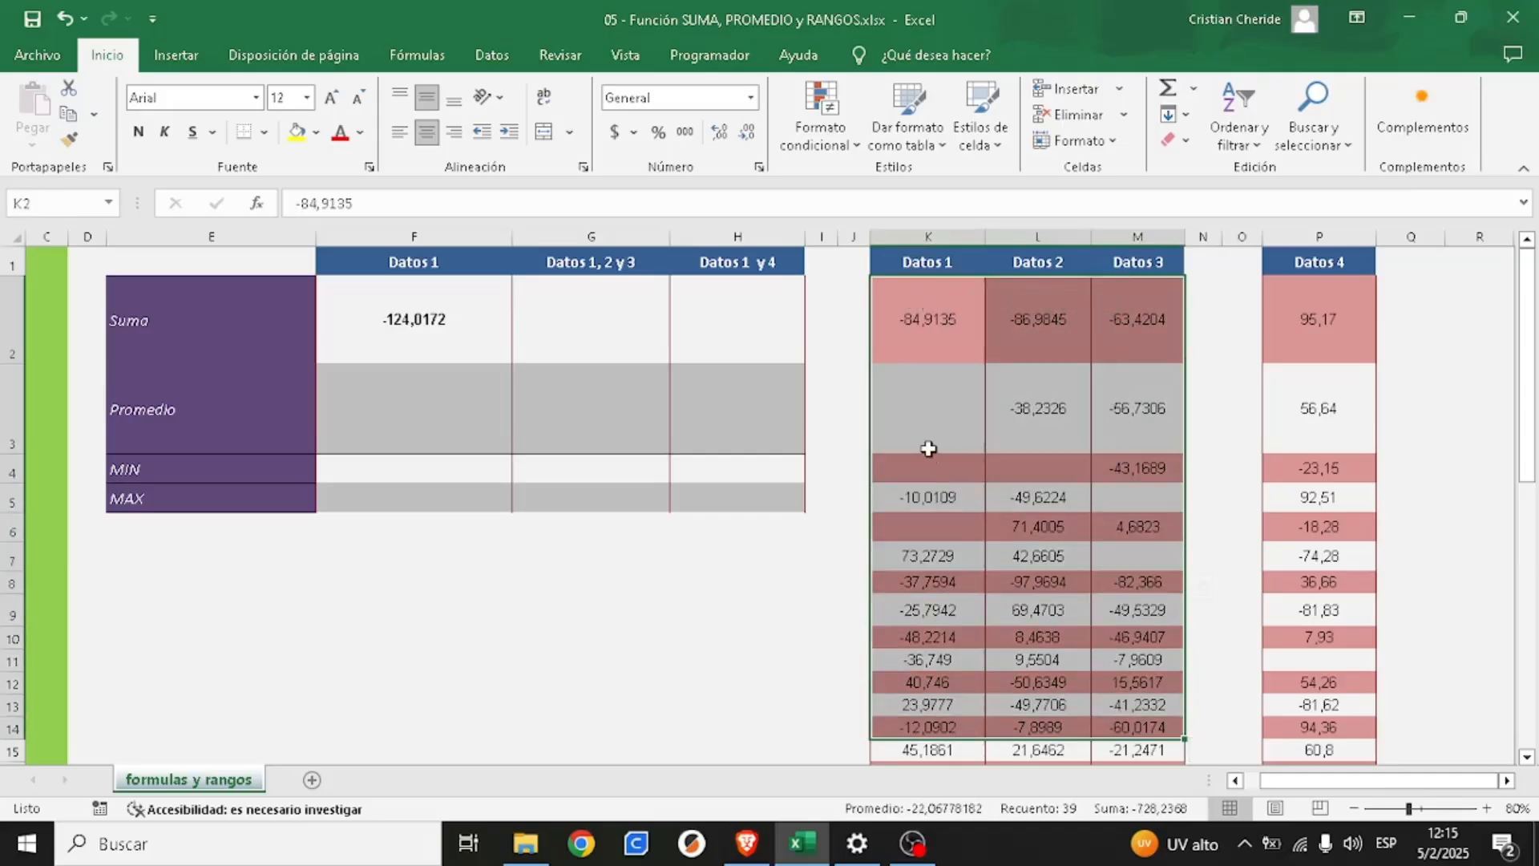
- Sum Datos 1, 2 and 3 together in cell G2 with the formula =SUMA(K2:M49)
click(583, 318)
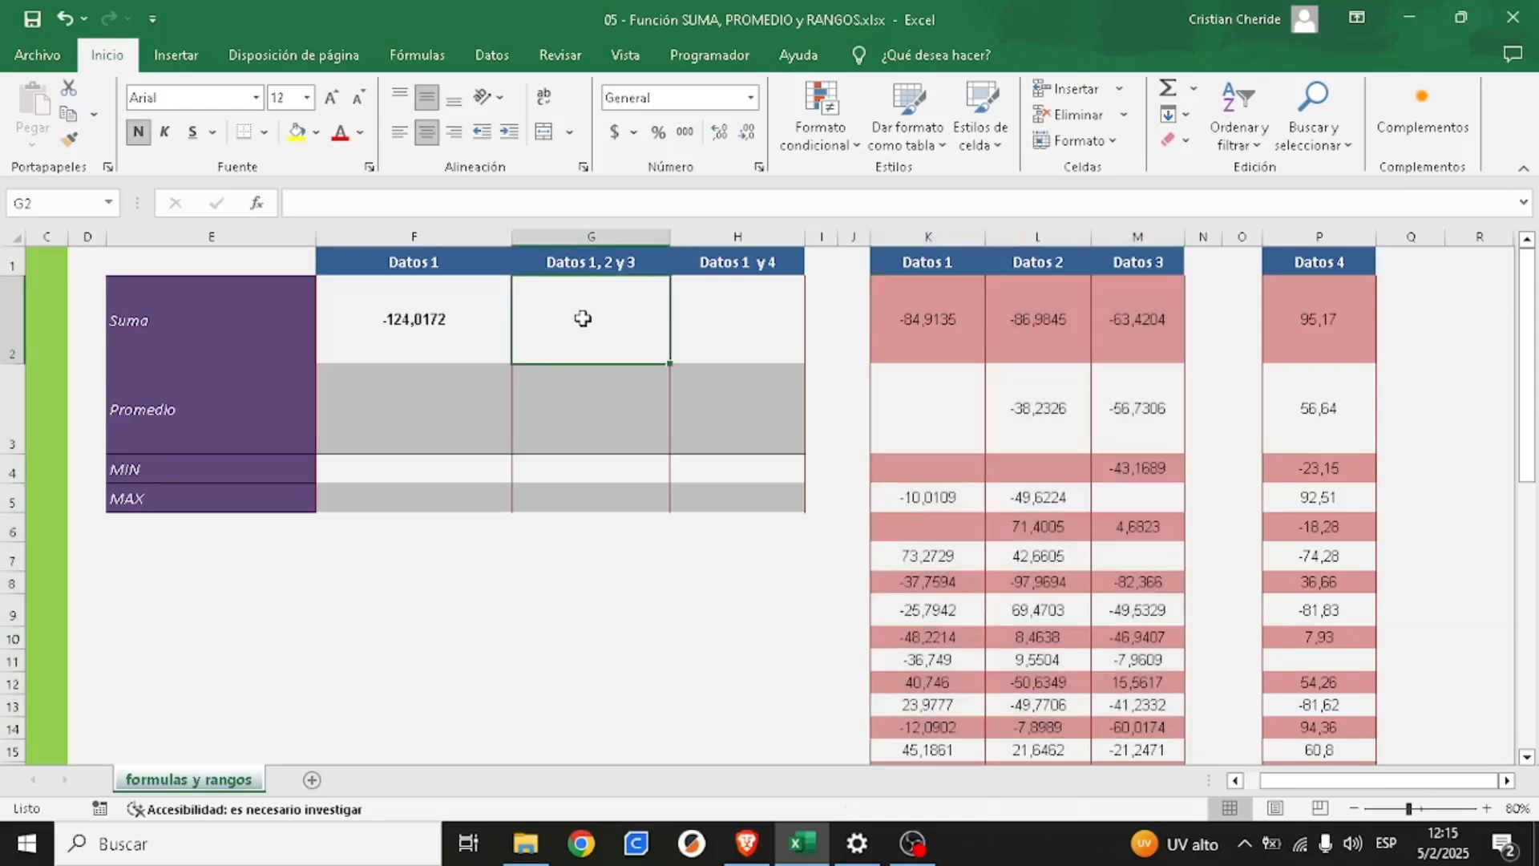
text(=suma)
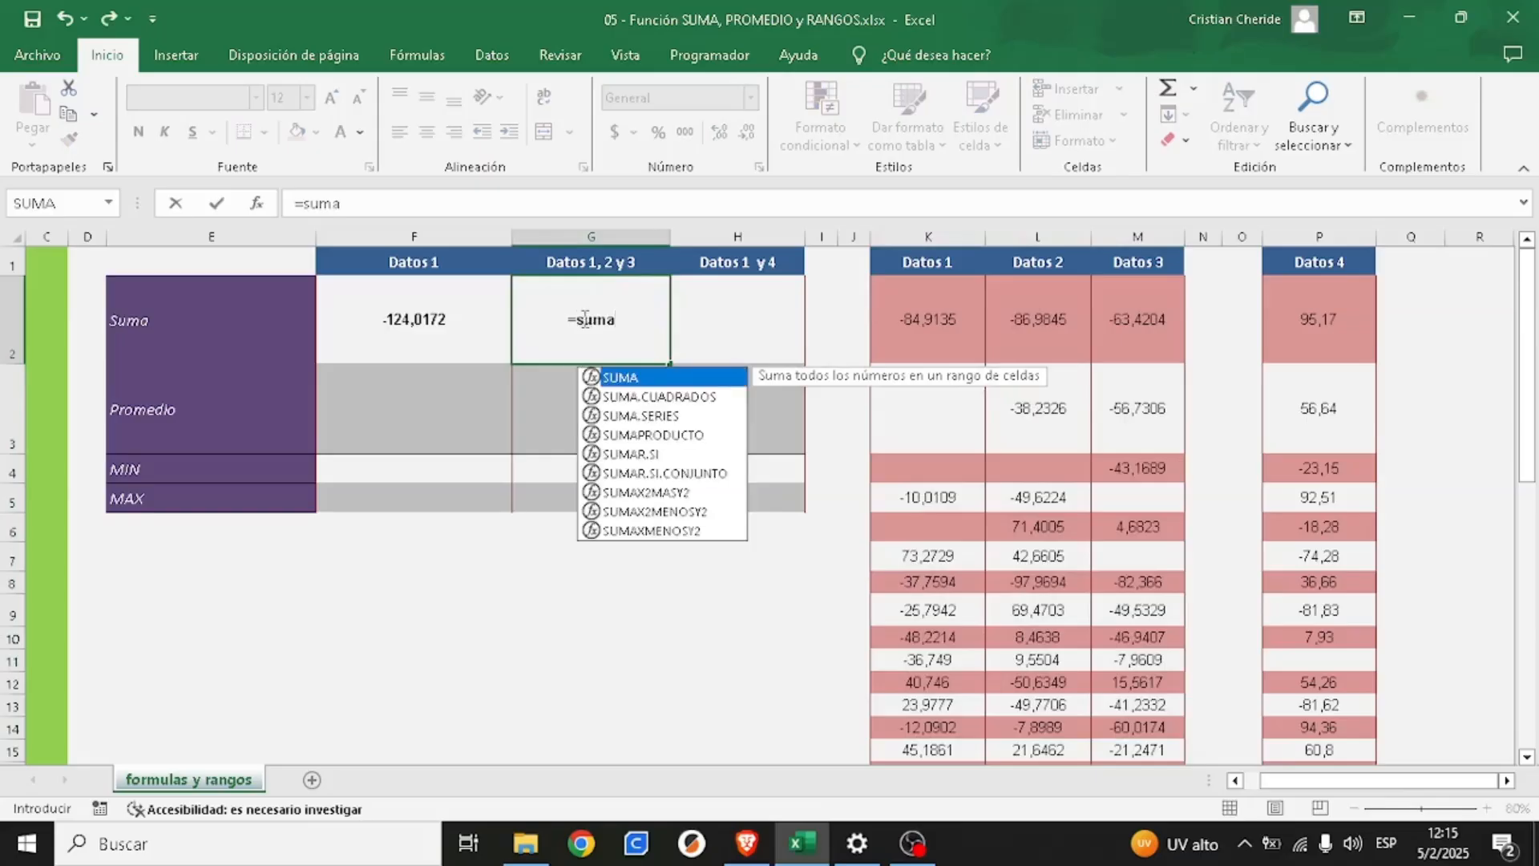
text(()
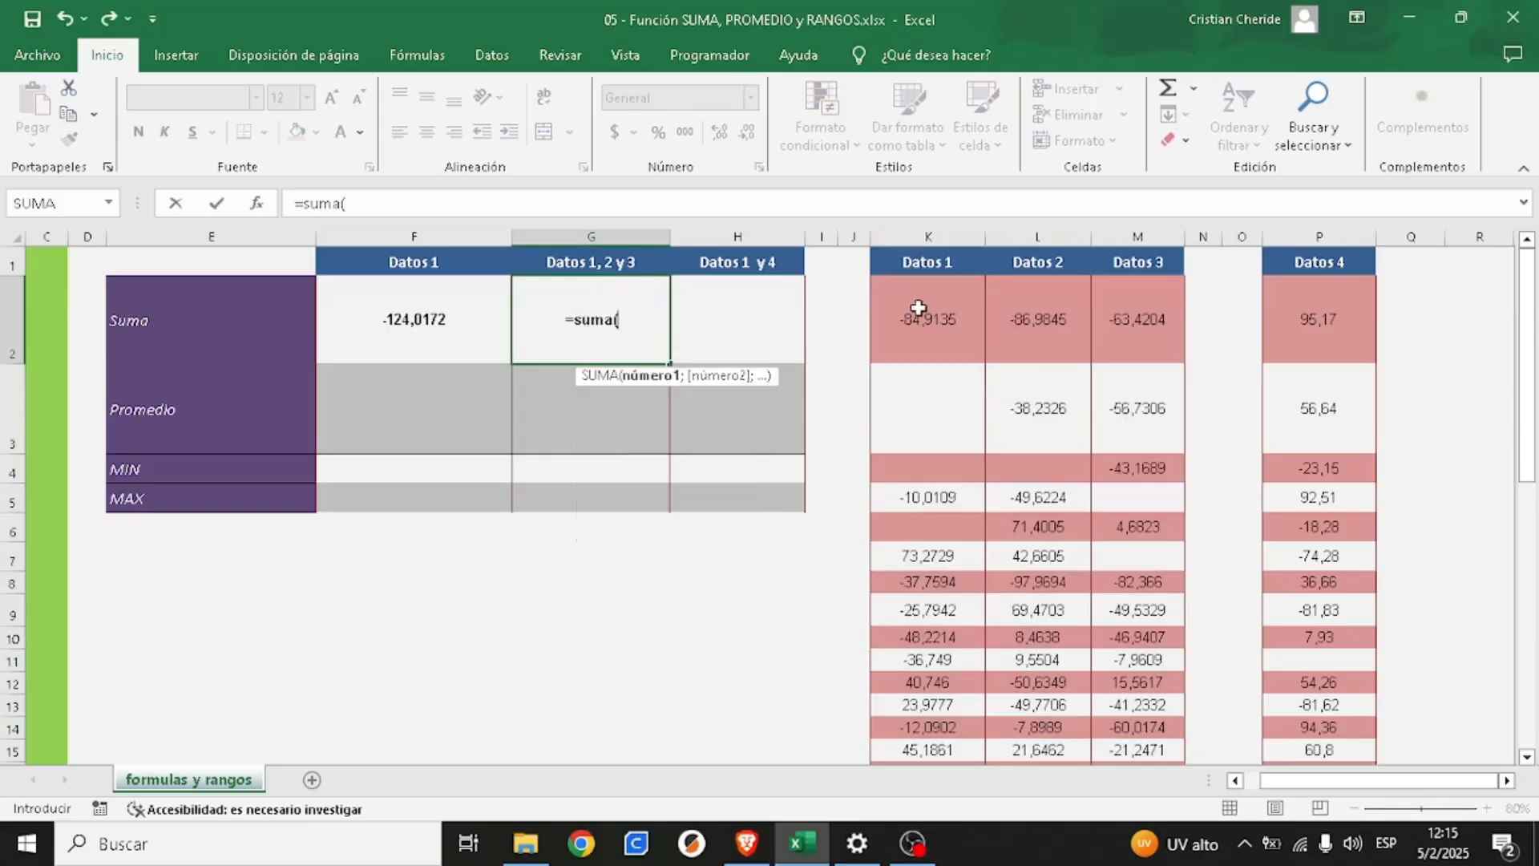
click(905, 315)
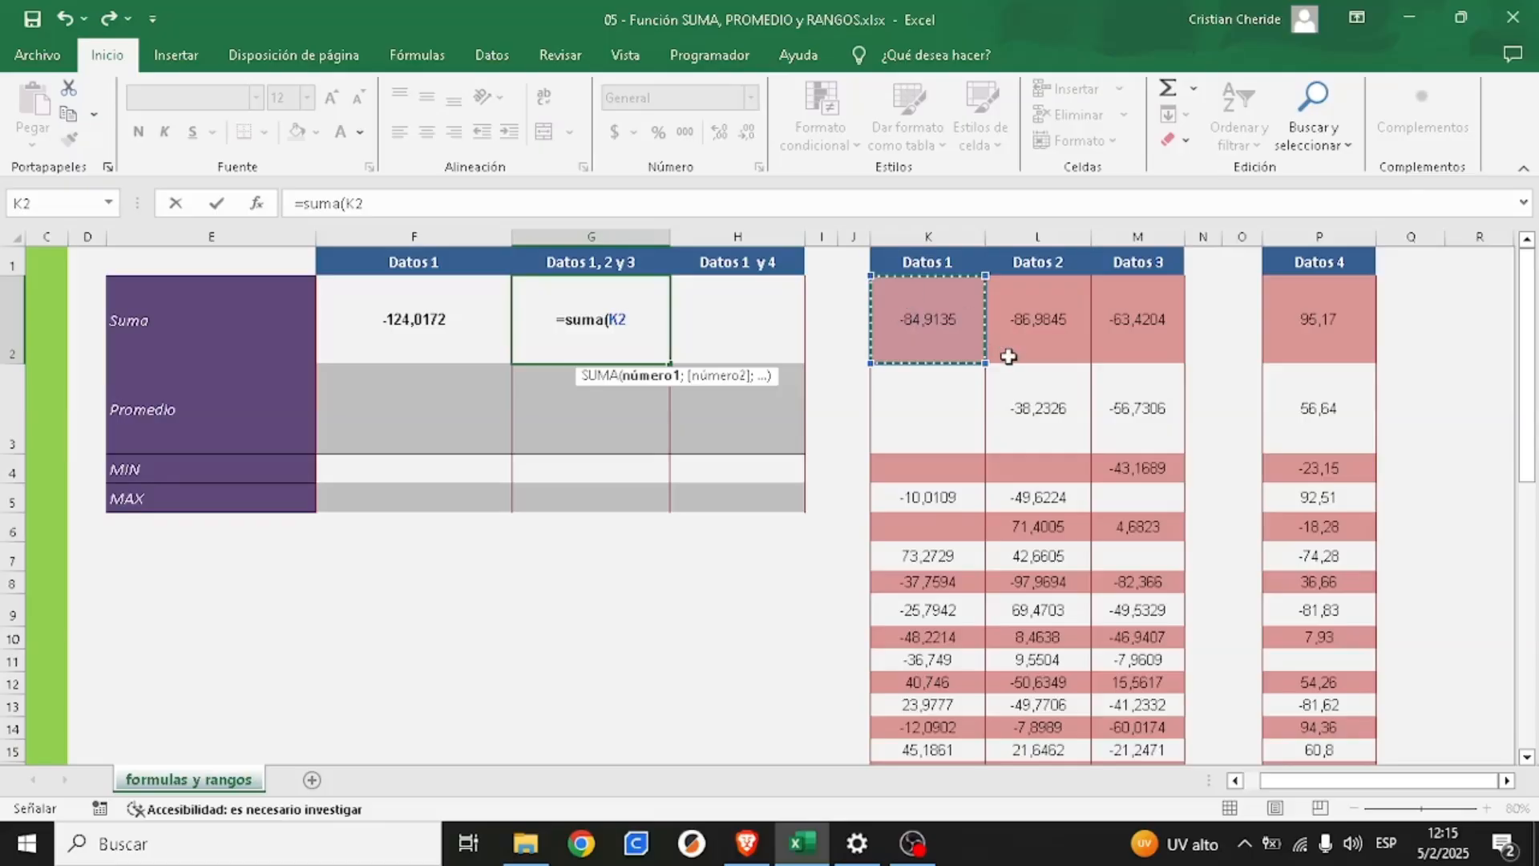
drag(1532, 308, 1532, 573)
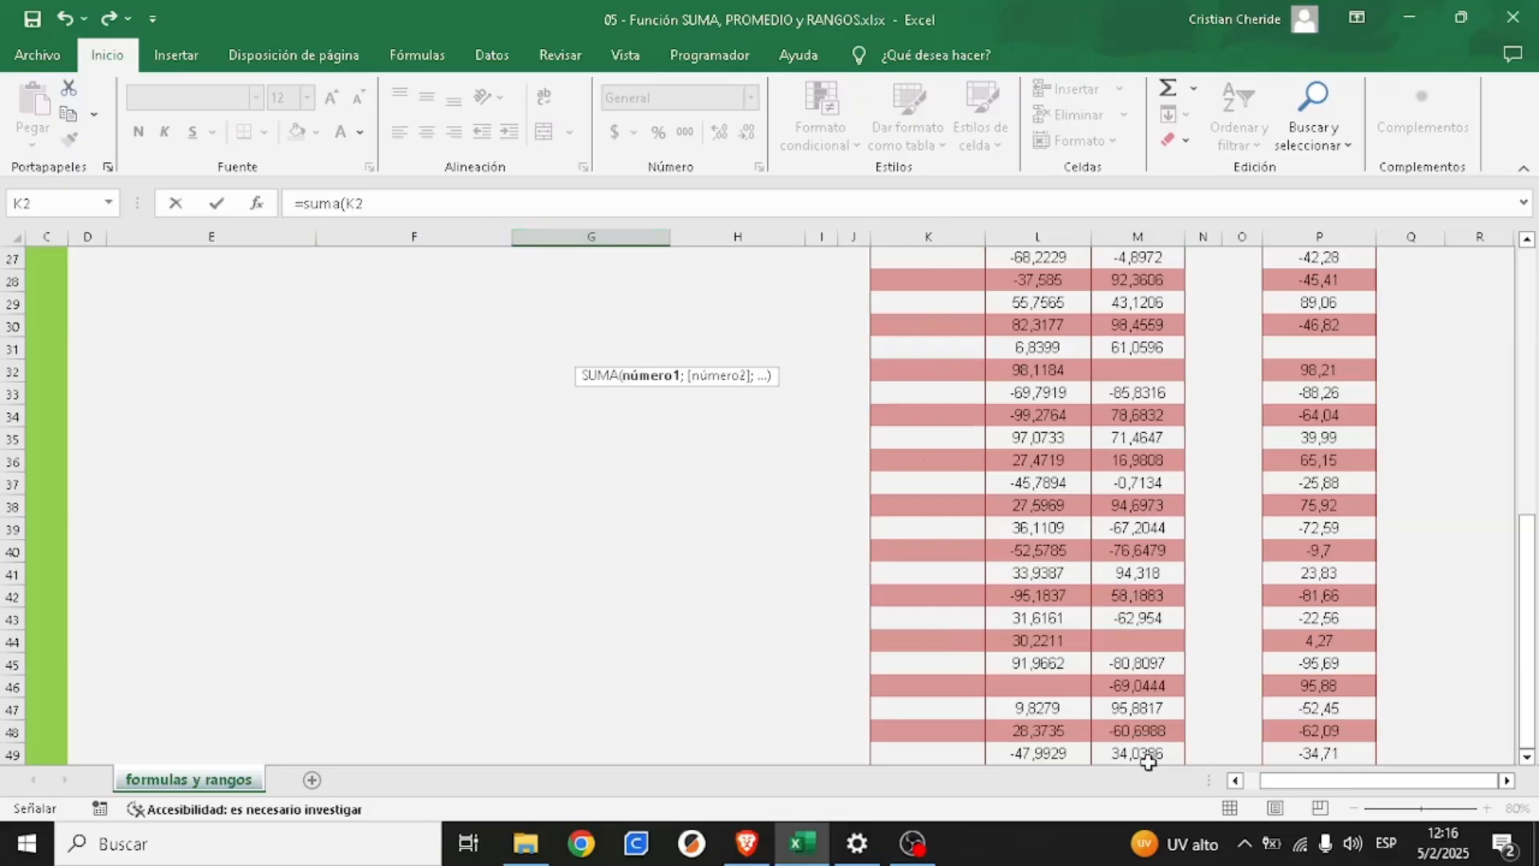
drag(1528, 669, 1499, 361)
click(1026, 317)
click(924, 316)
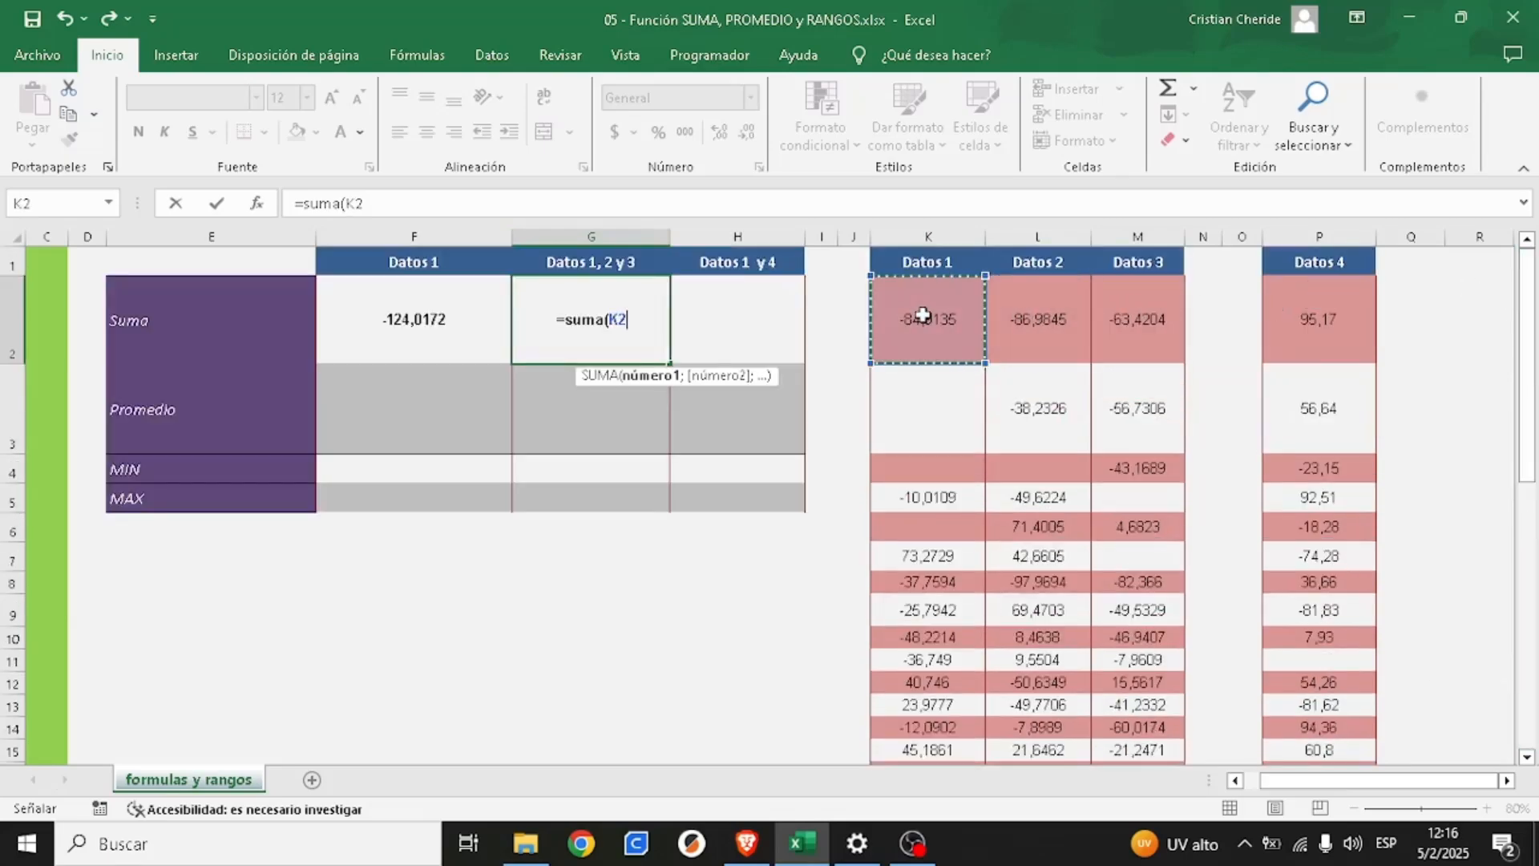
drag(924, 316, 1133, 746)
drag(1142, 752, 1139, 686)
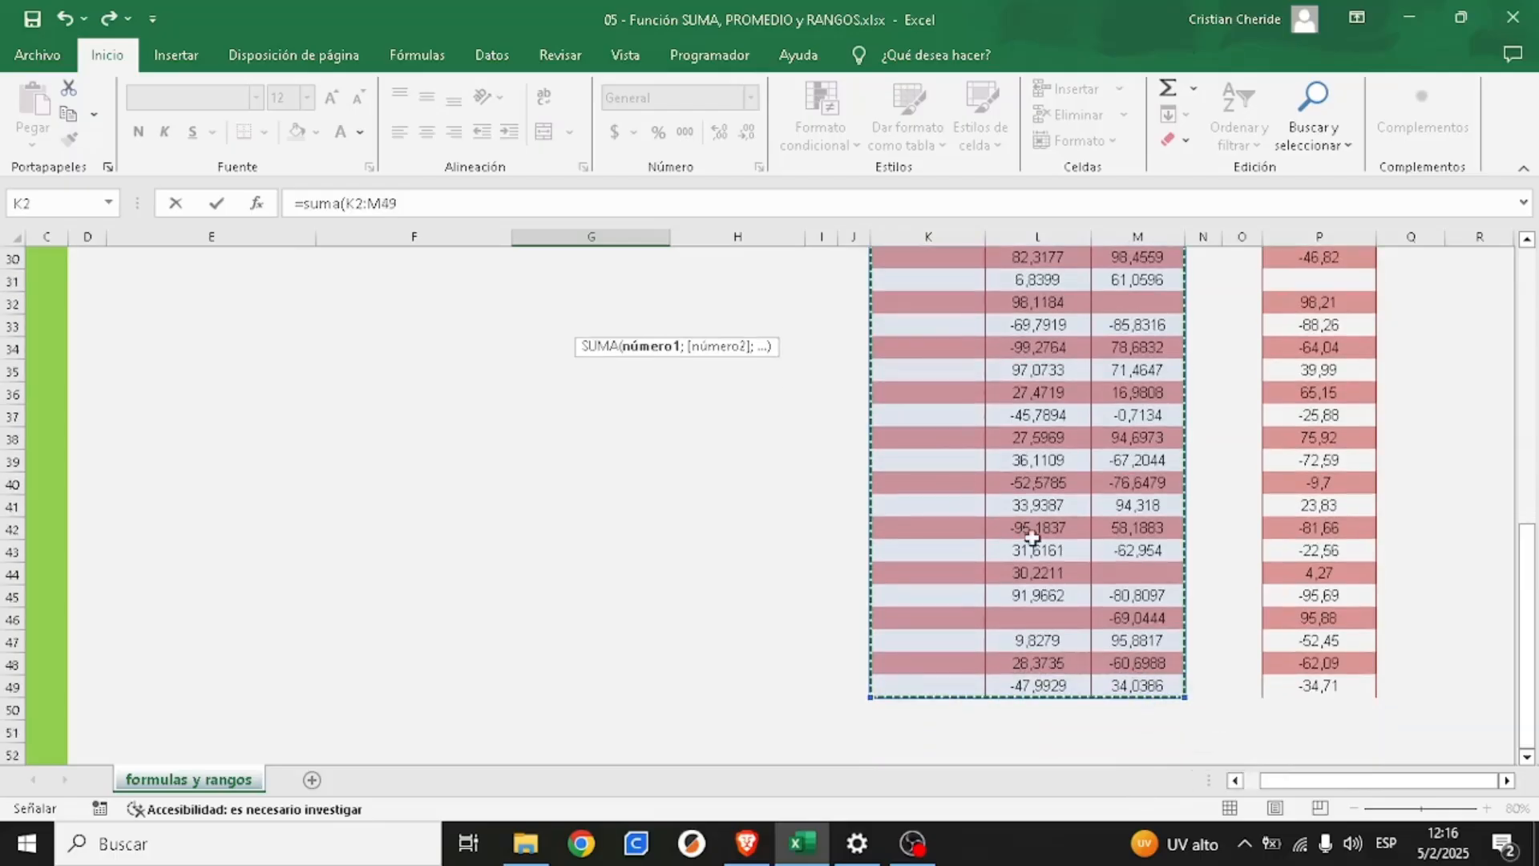
click(403, 202)
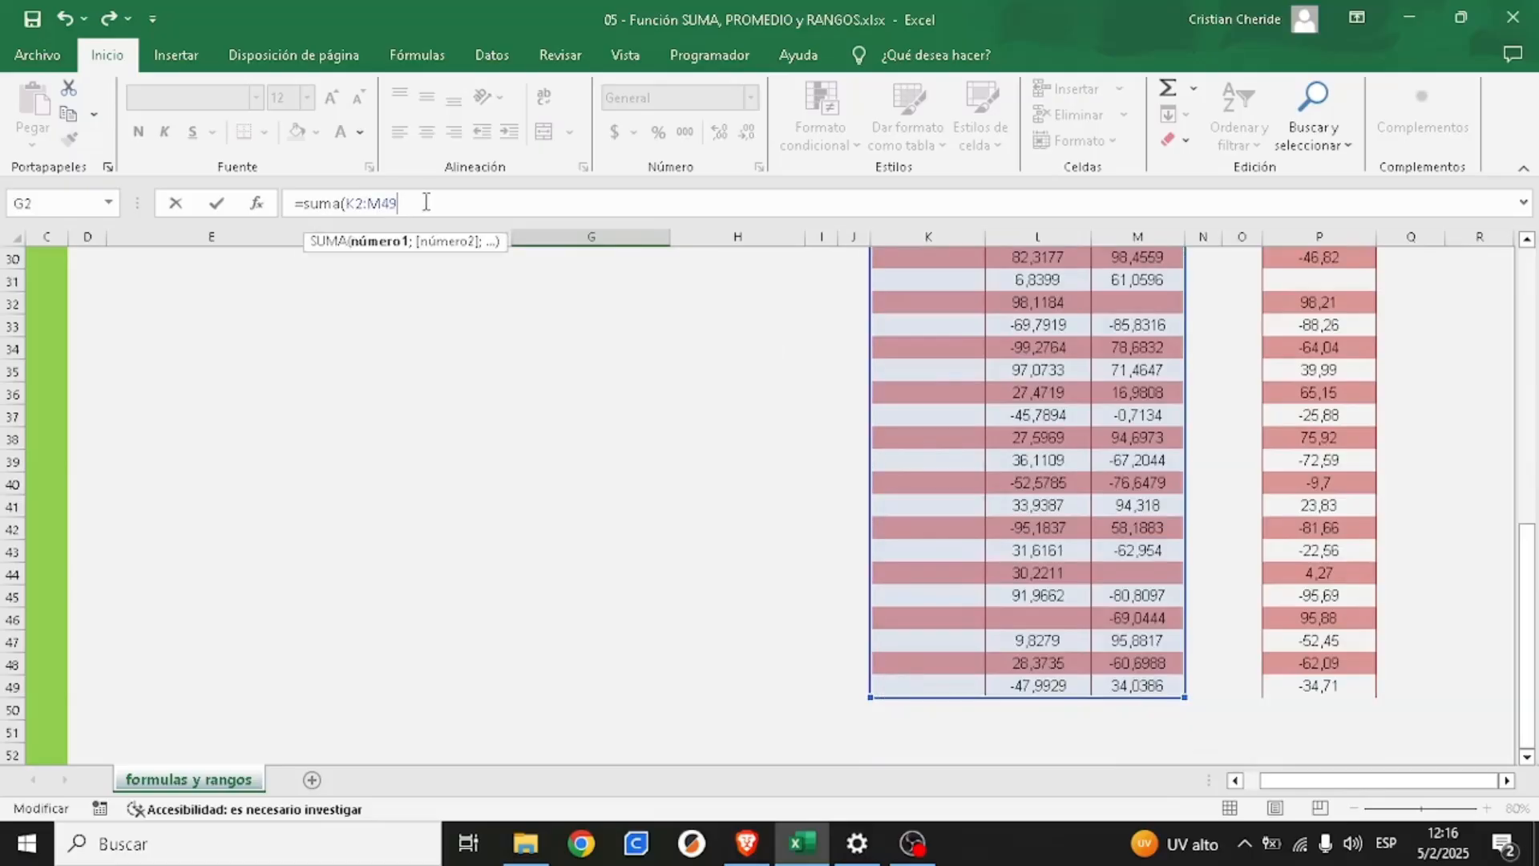
text())
key(ctrl+Return)
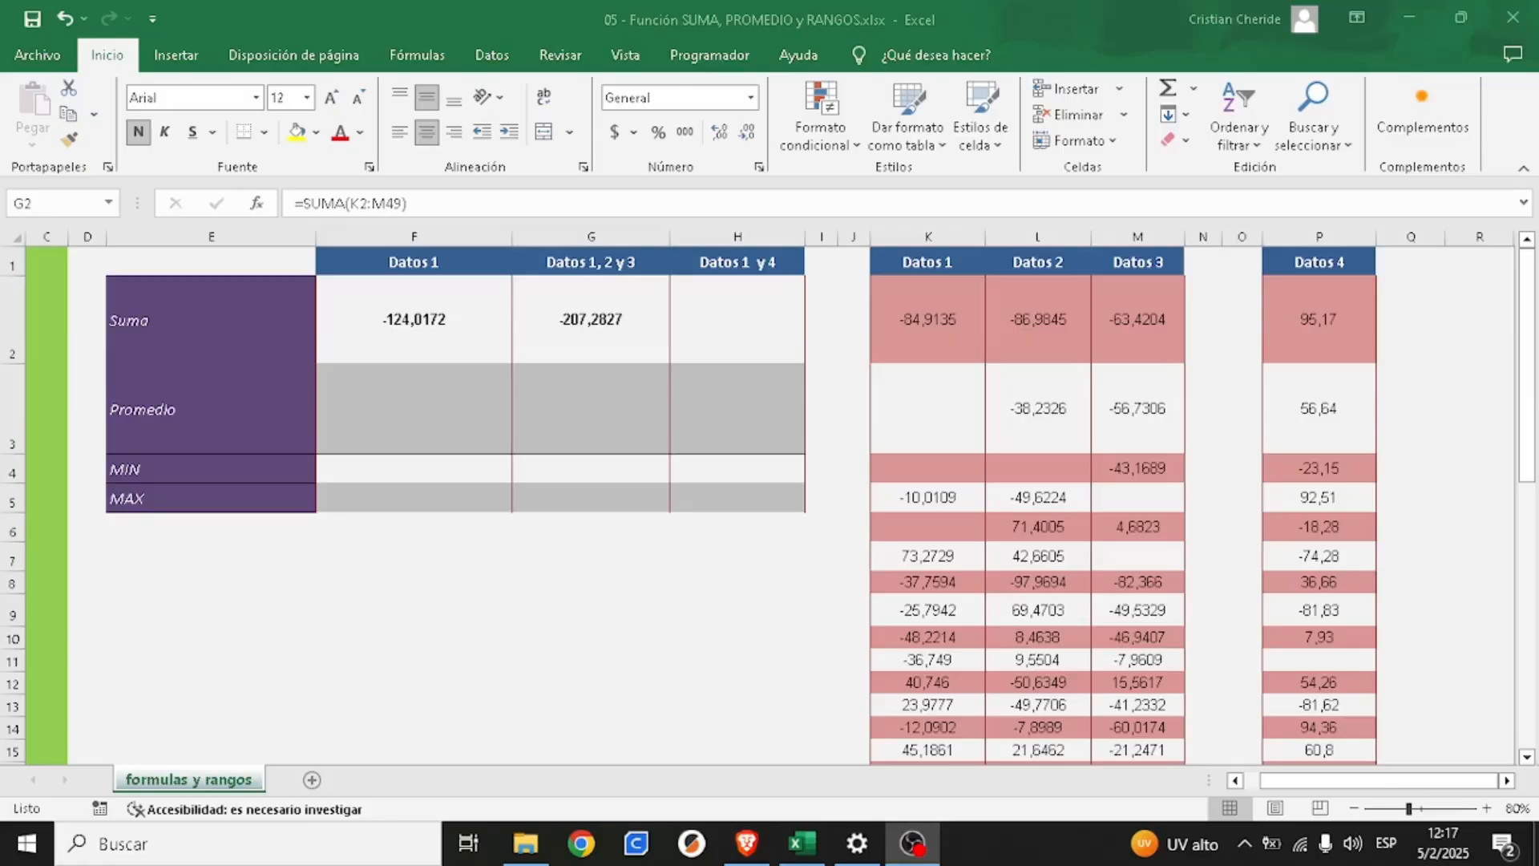
- Review the SUMA formulas in cells F2 and G2, ending on the Suma cell for Datos 1 y 4
click(459, 327)
click(453, 325)
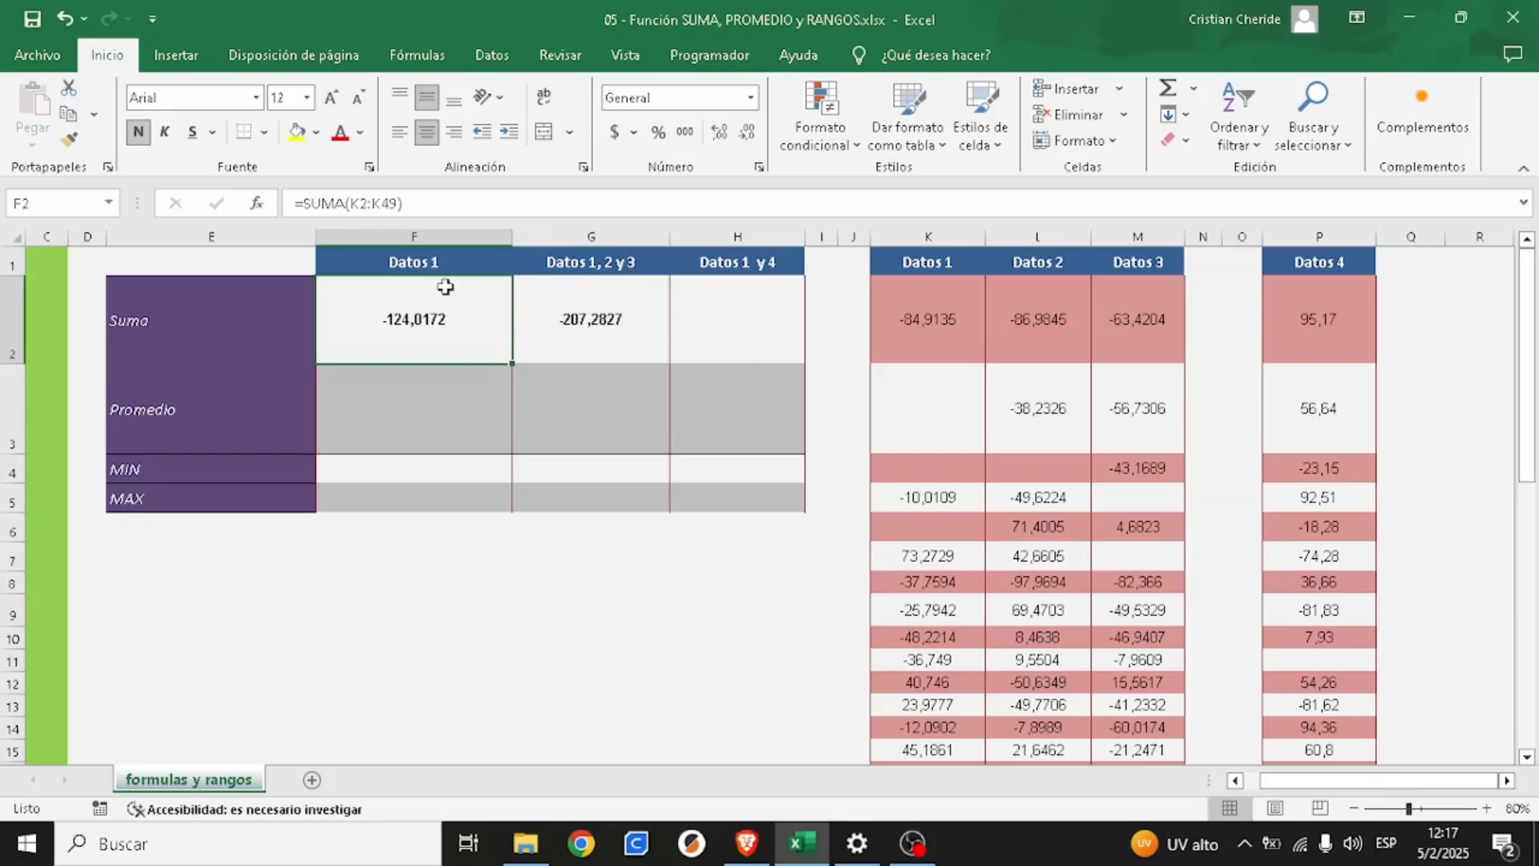
click(618, 324)
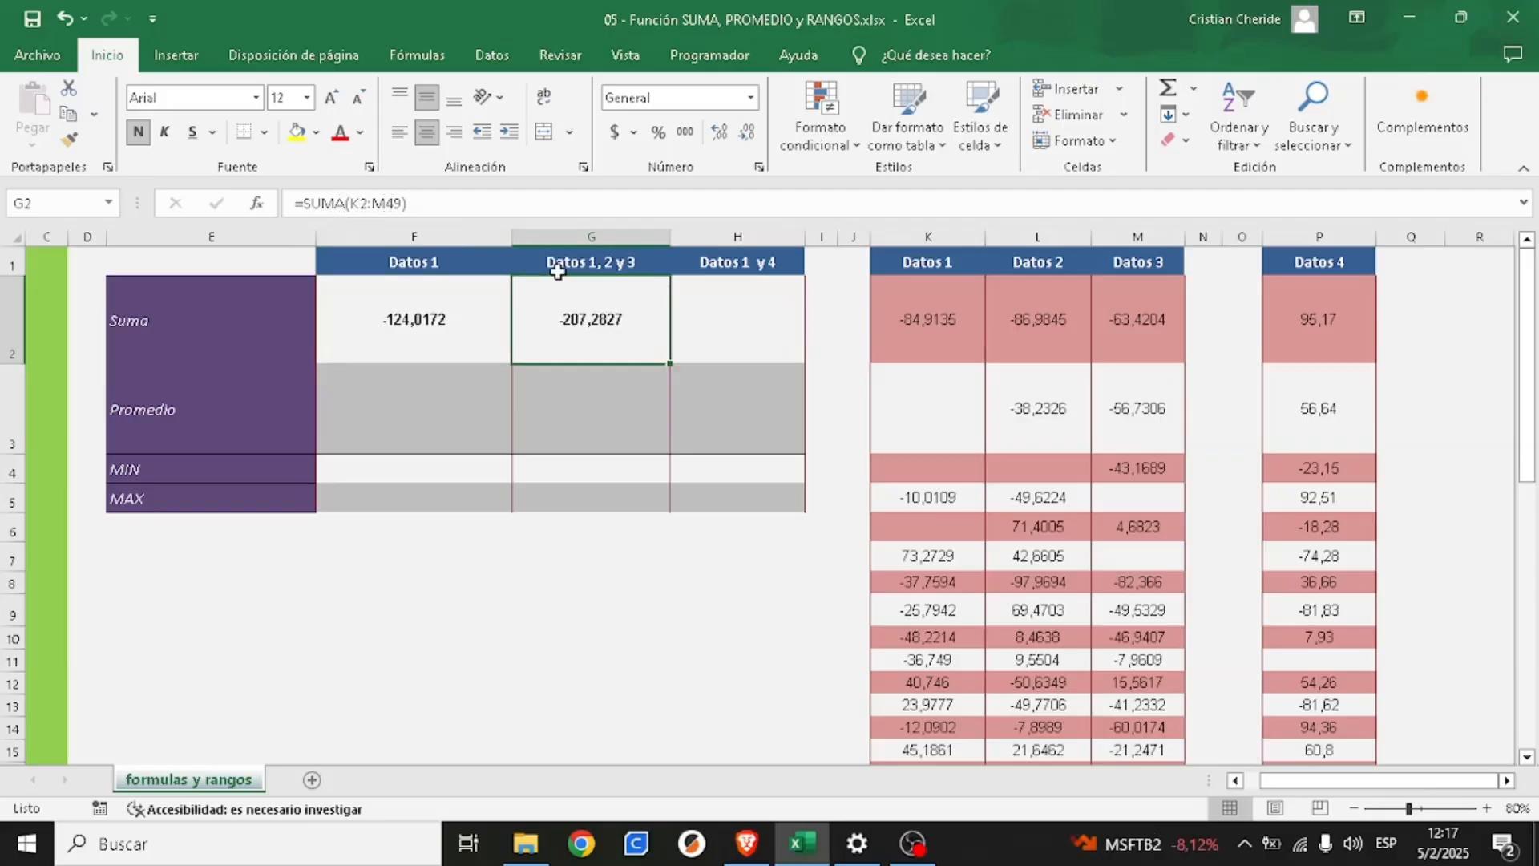
click(768, 320)
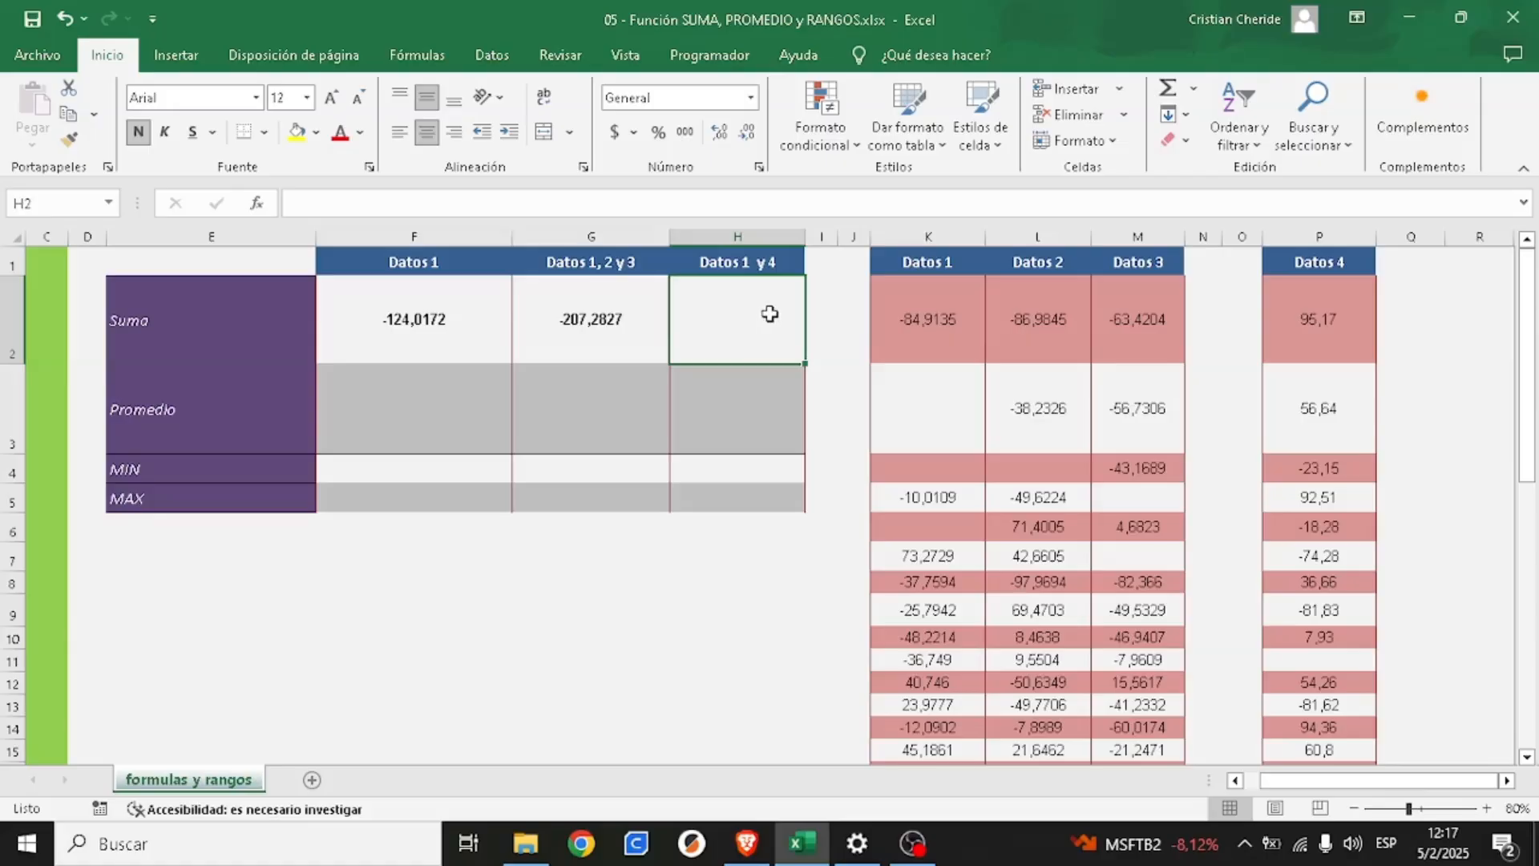
- Compare Datos 1 and Datos 4 as one continuous block from K1 to P11 with a selection of only those two separate columns
click(924, 236)
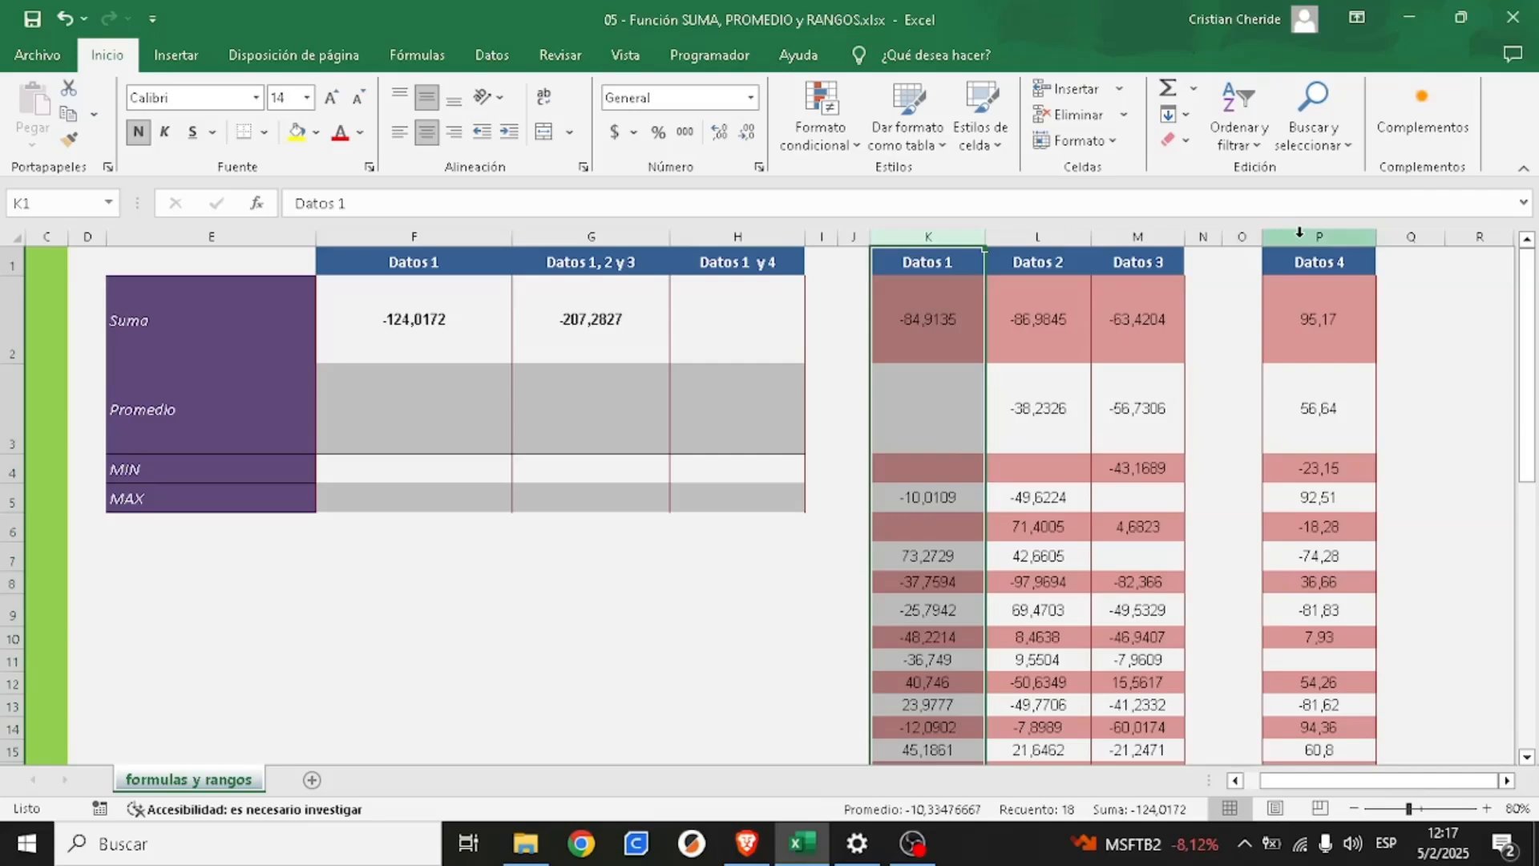
click(922, 262)
drag(949, 261, 1358, 671)
click(1327, 255)
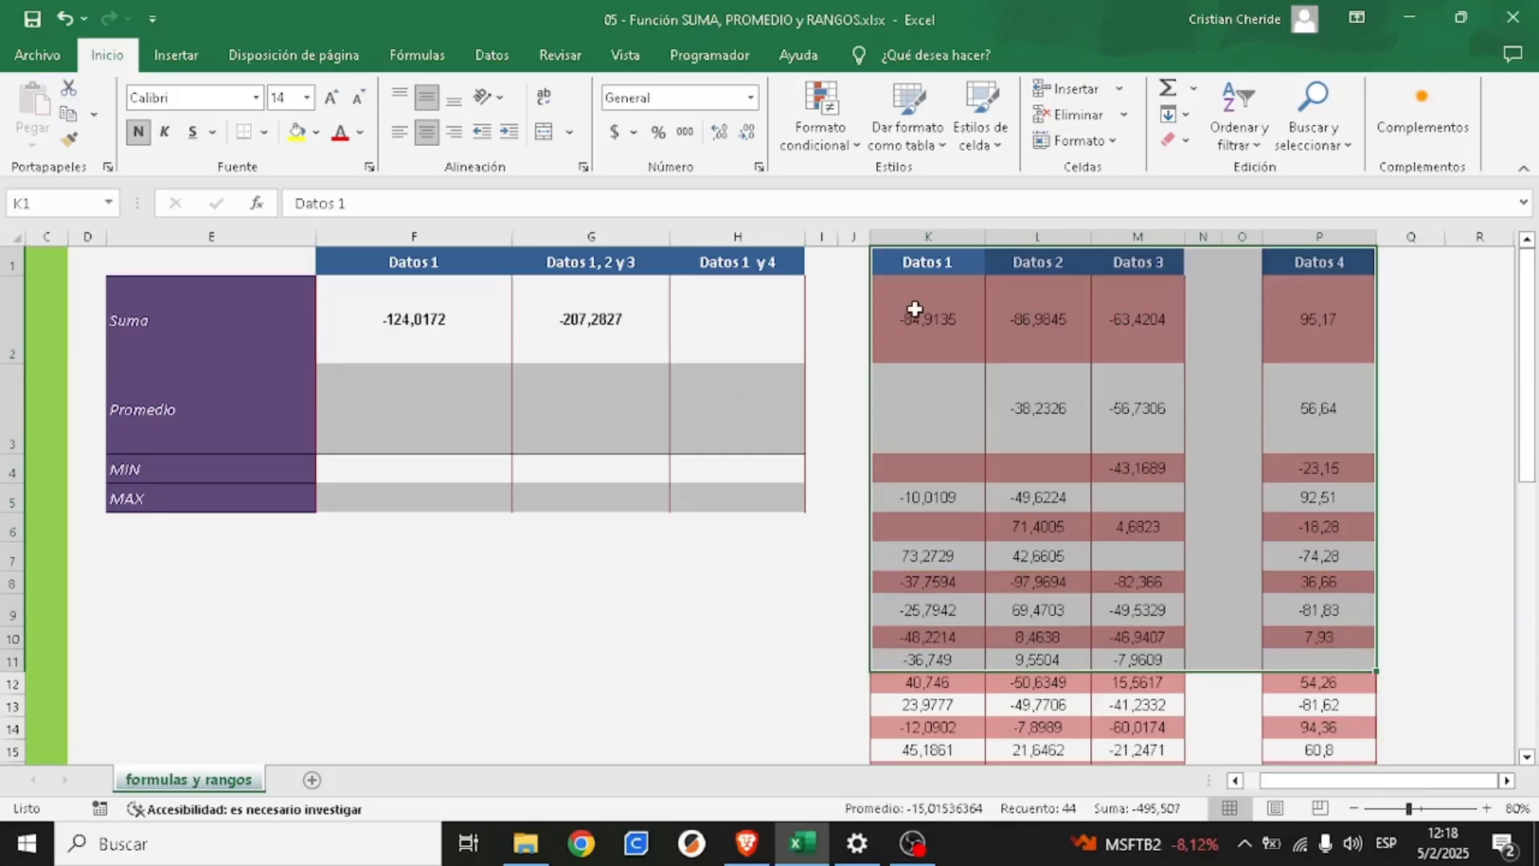
click(917, 308)
click(929, 259)
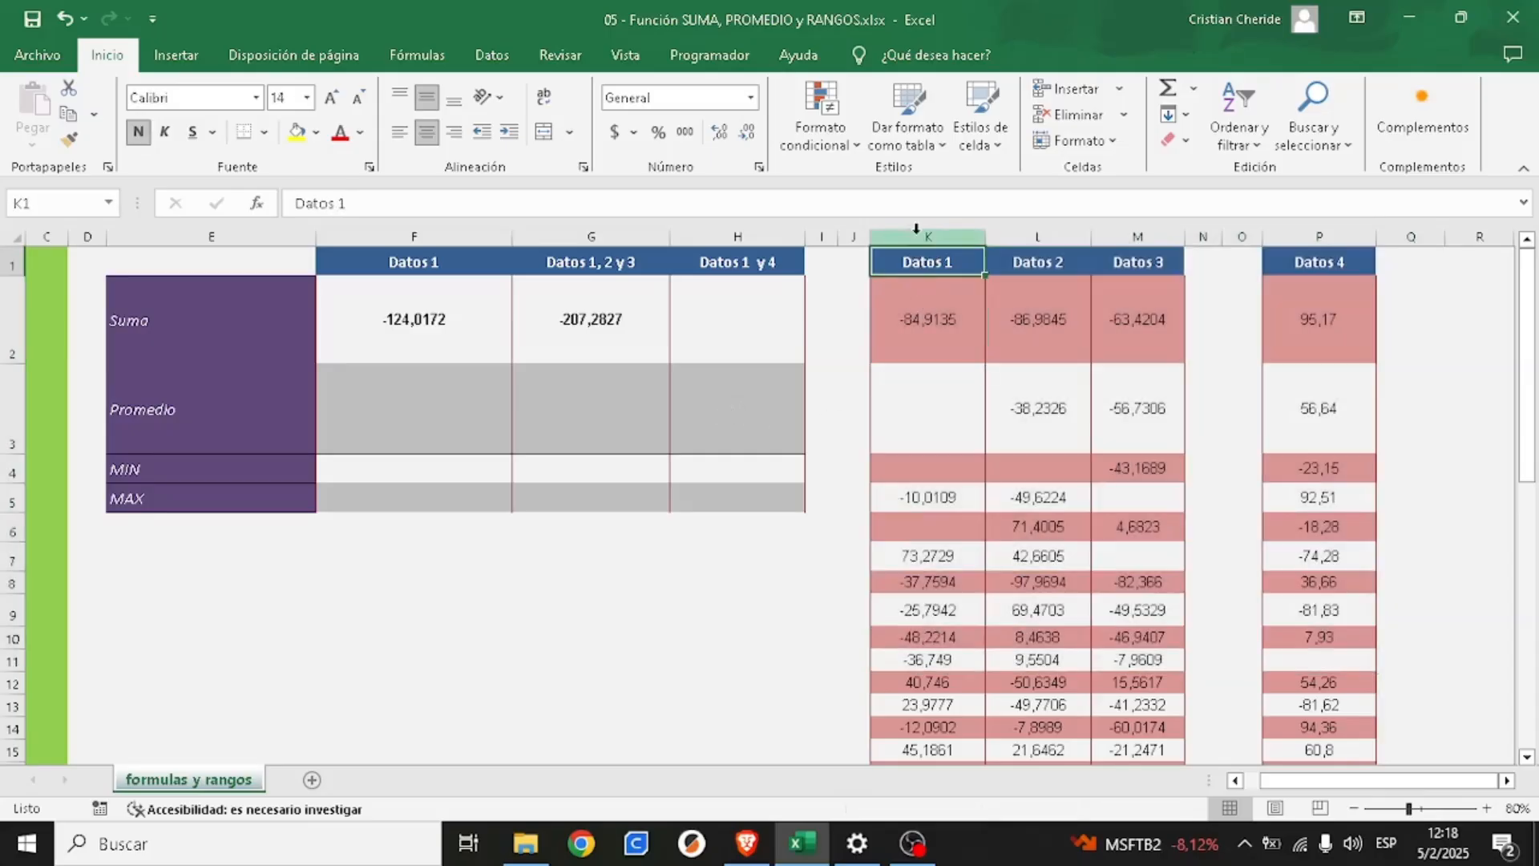
drag(924, 259, 930, 660)
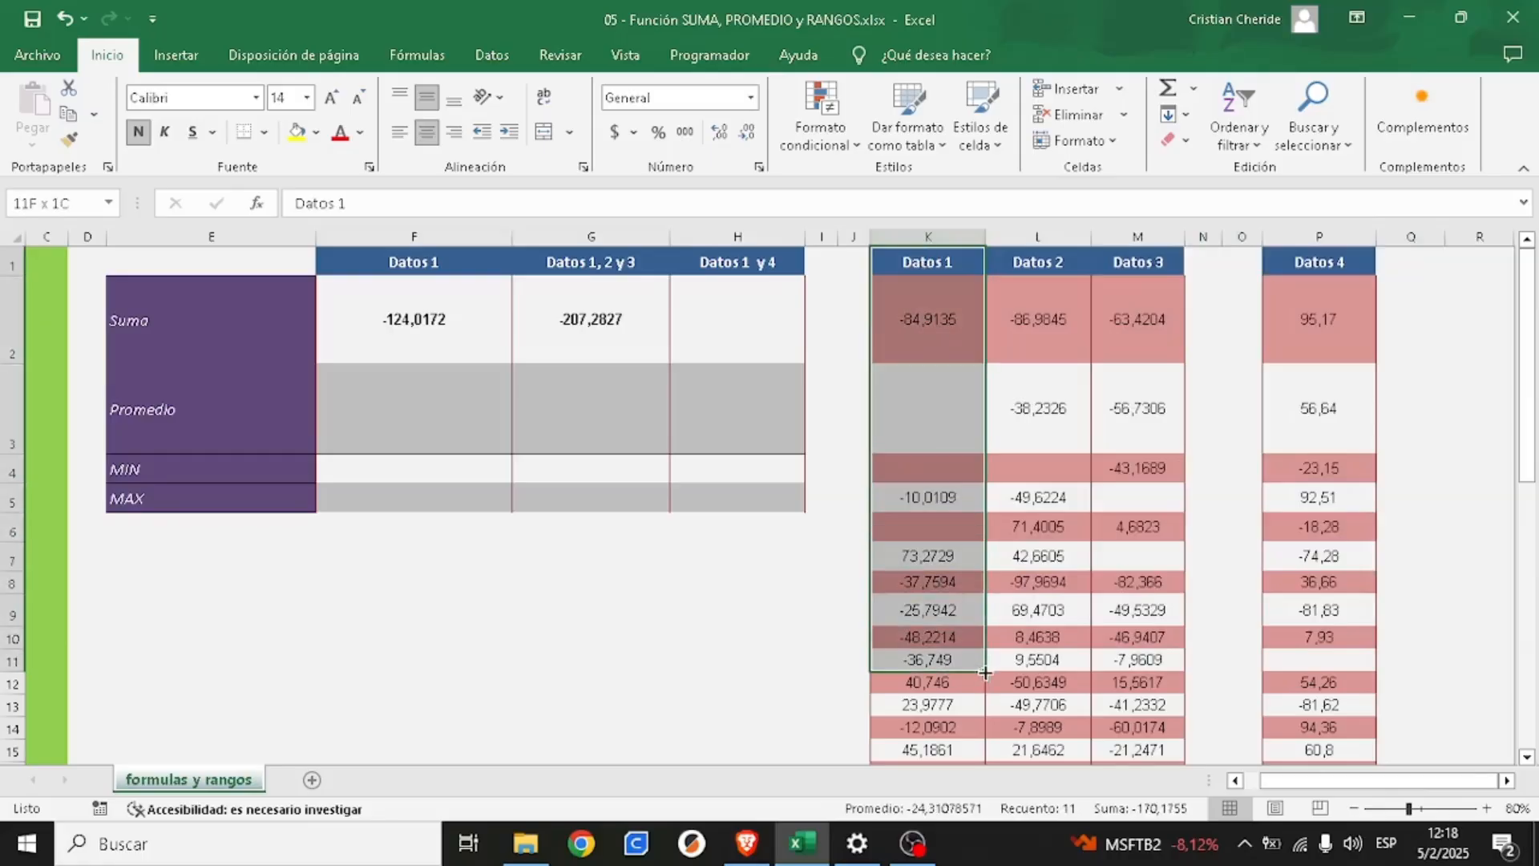
ctrl+drag(1293, 264, 1312, 746)
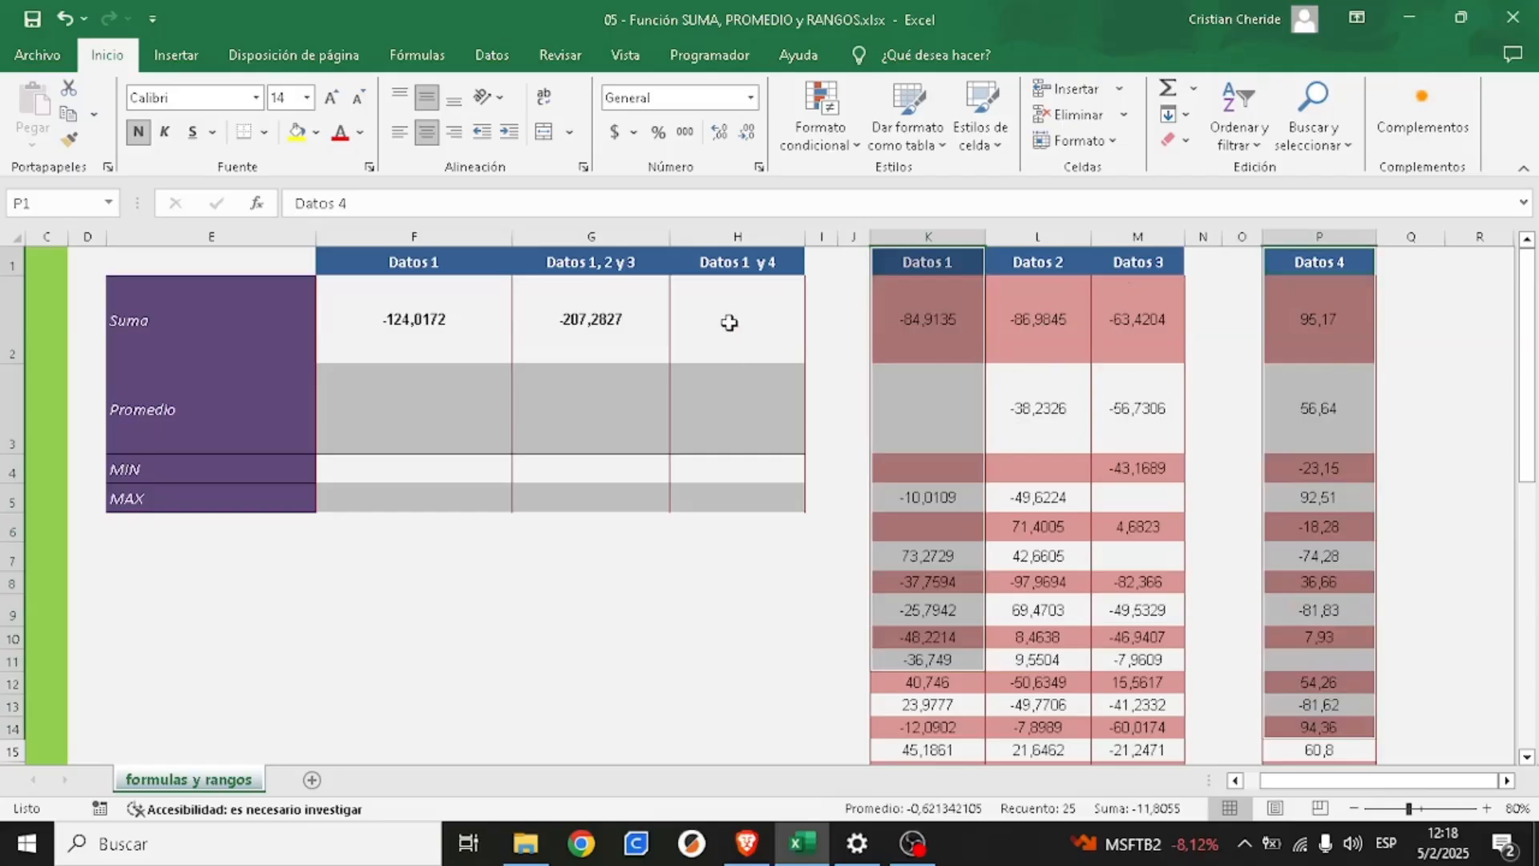
- Begin a SUMA formula in cell H2 with K2:K49 as its first range, followed by a semicolon separator
click(729, 322)
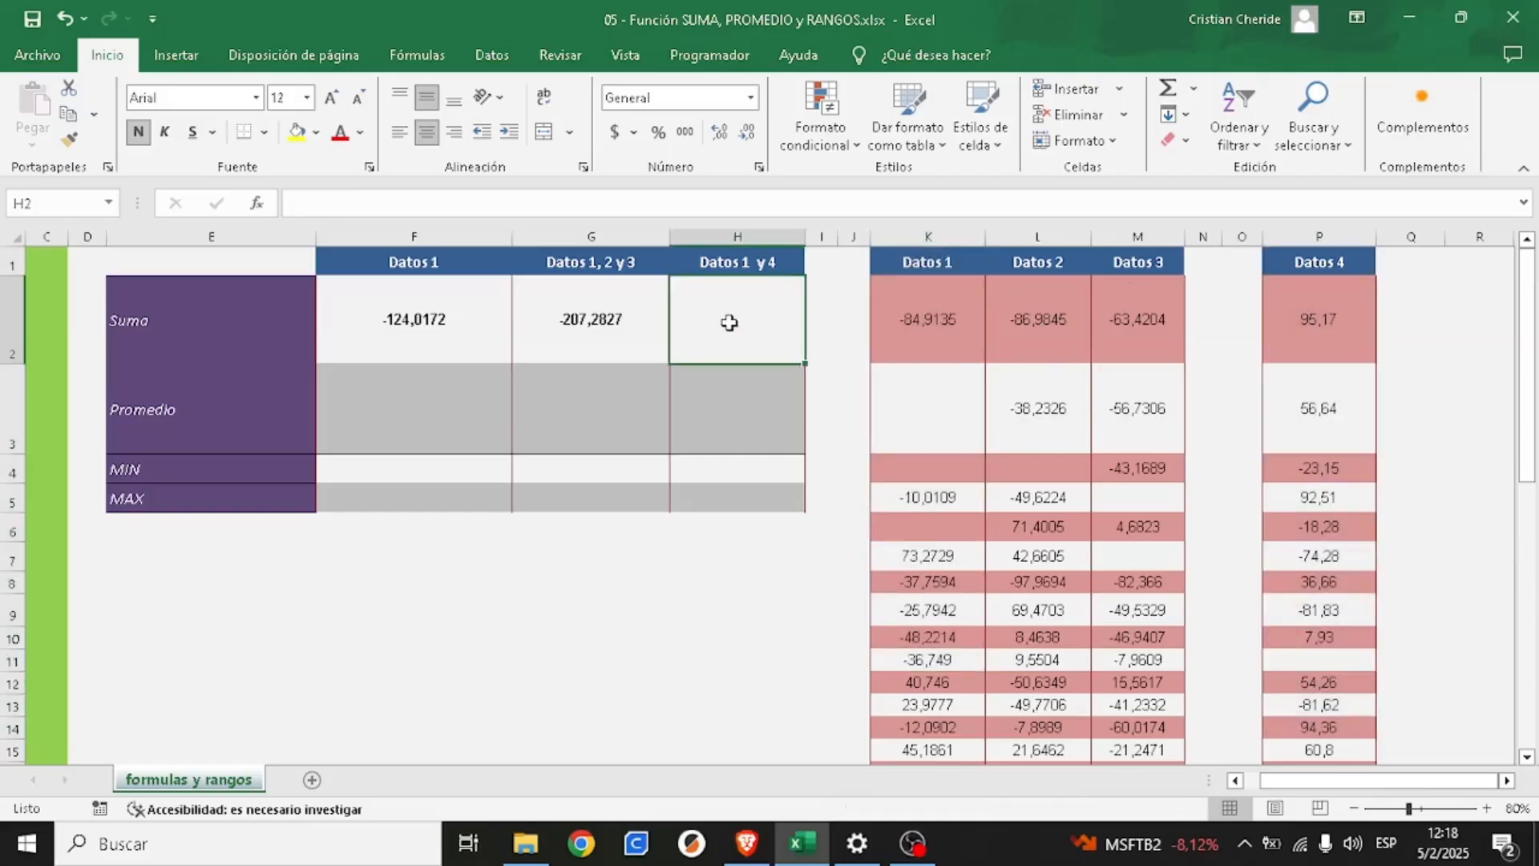
text(=)
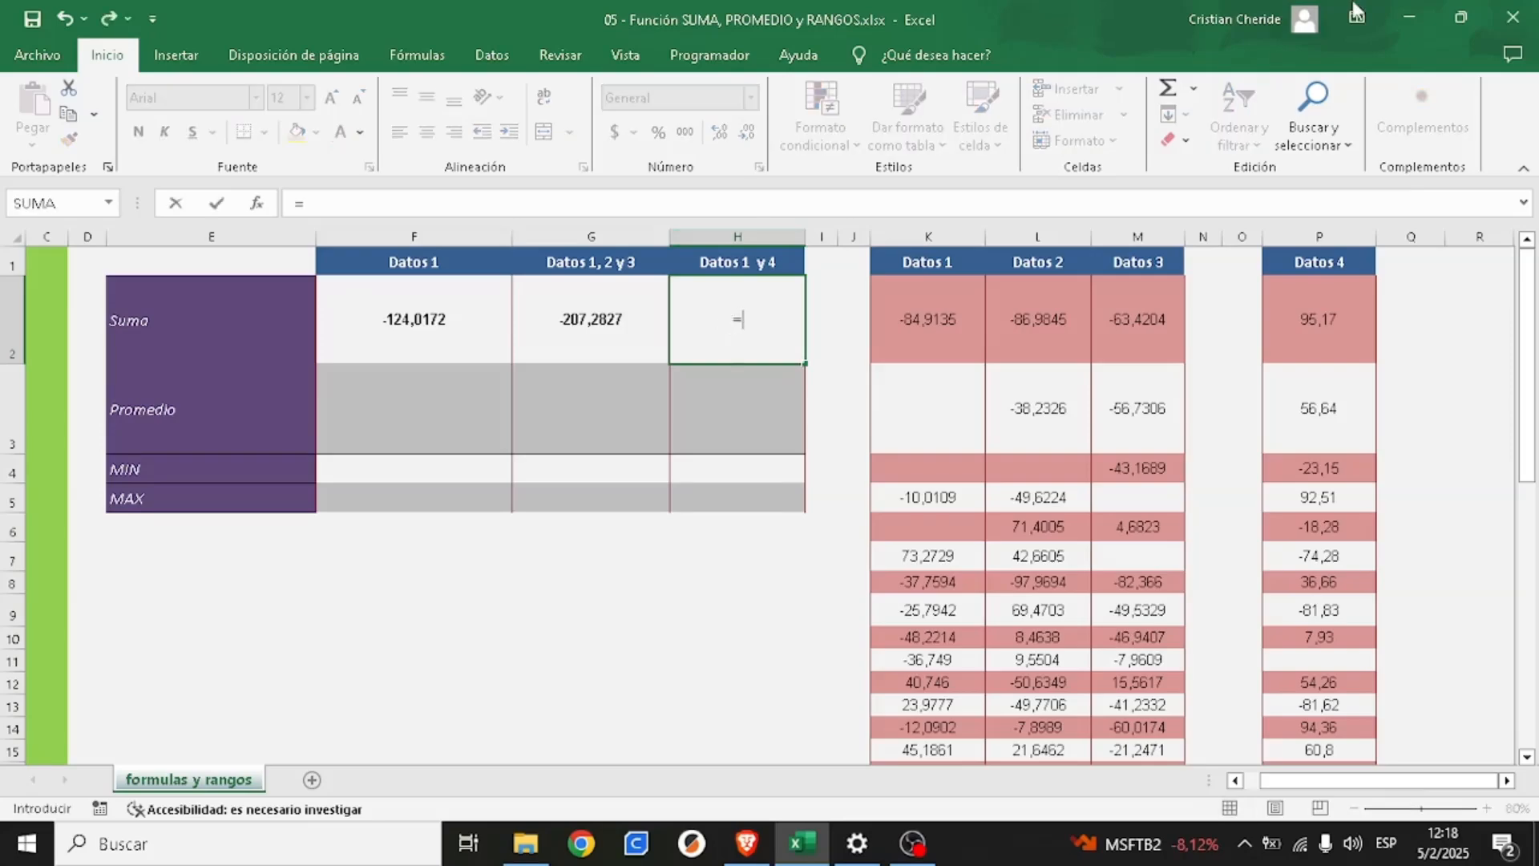
text(suma()
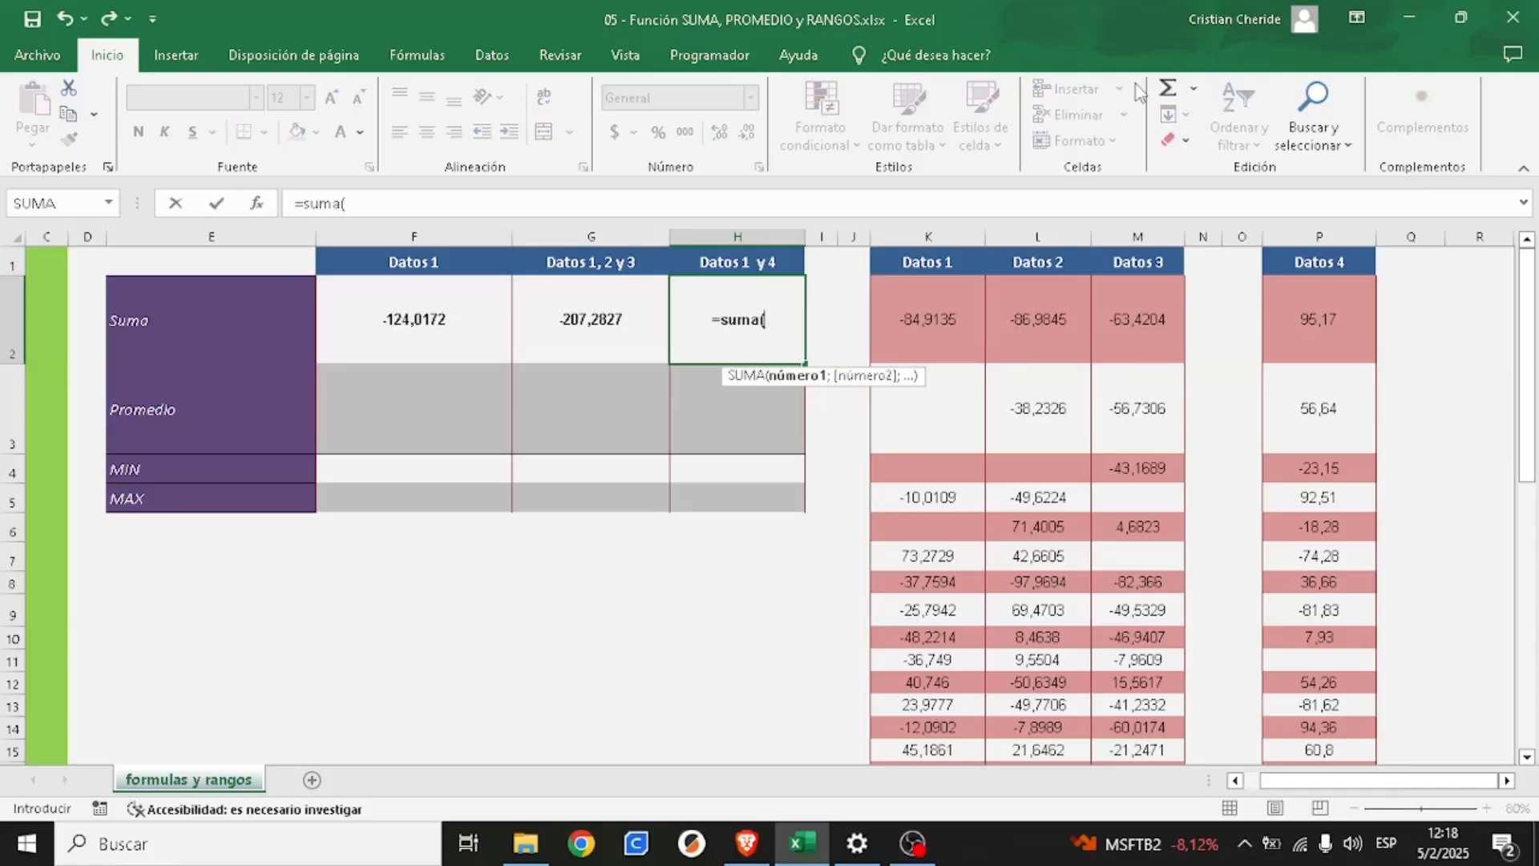
click(916, 317)
drag(917, 315, 950, 734)
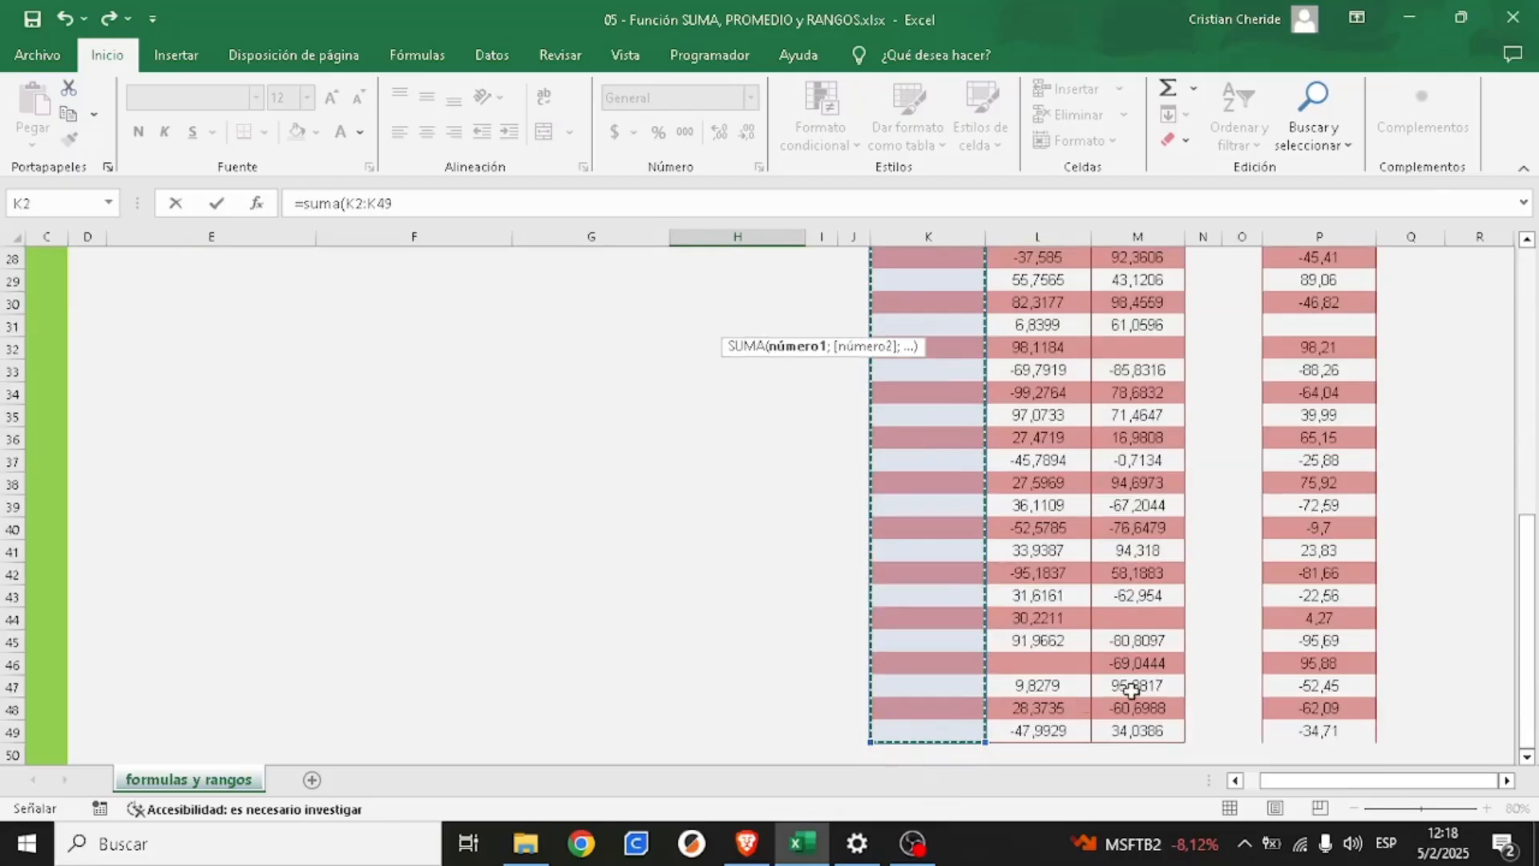
click(403, 205)
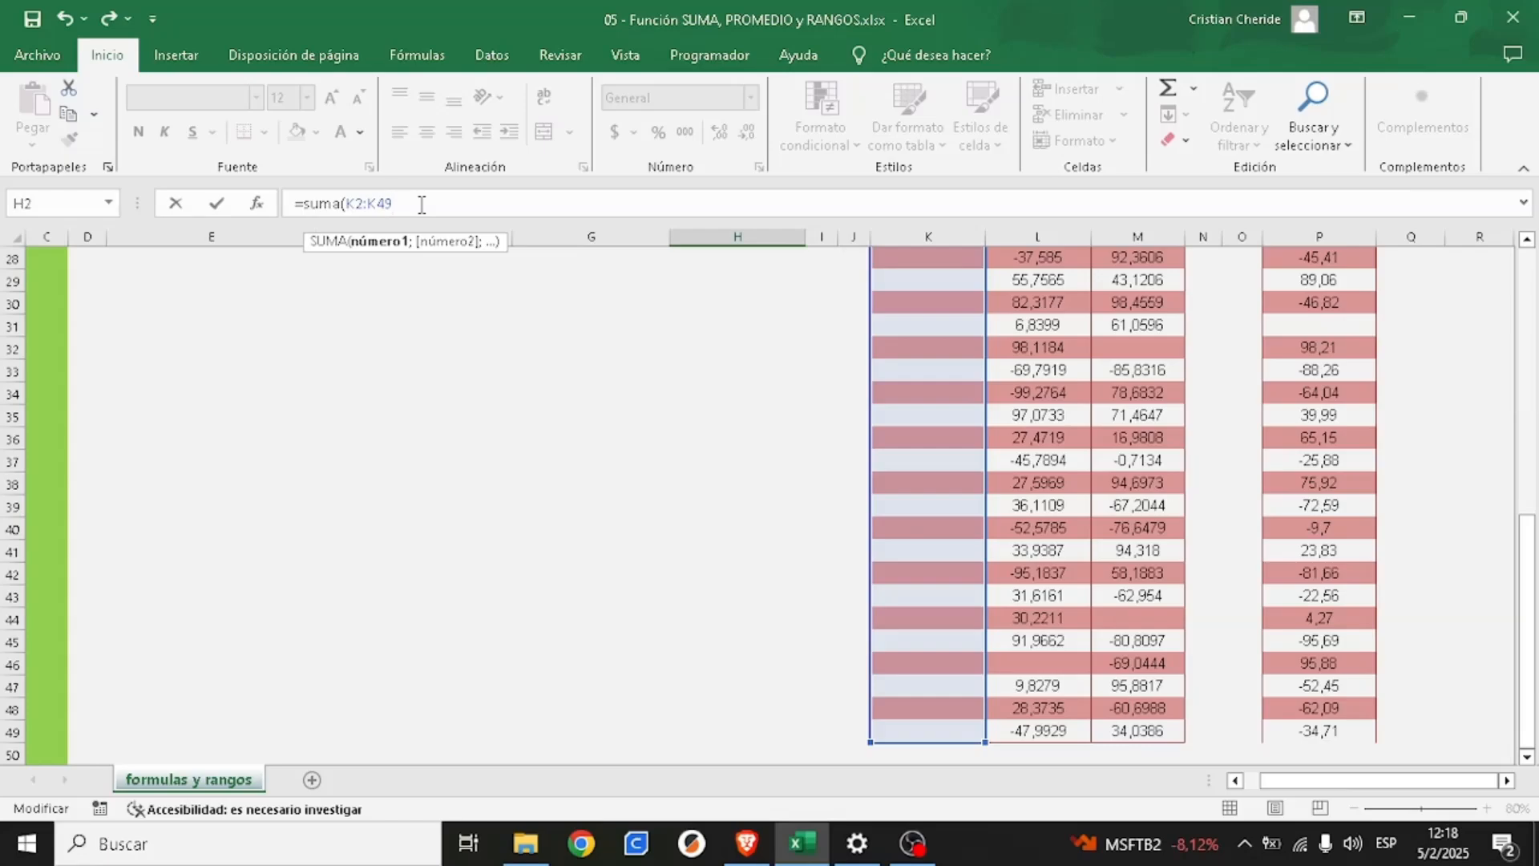
text(;)
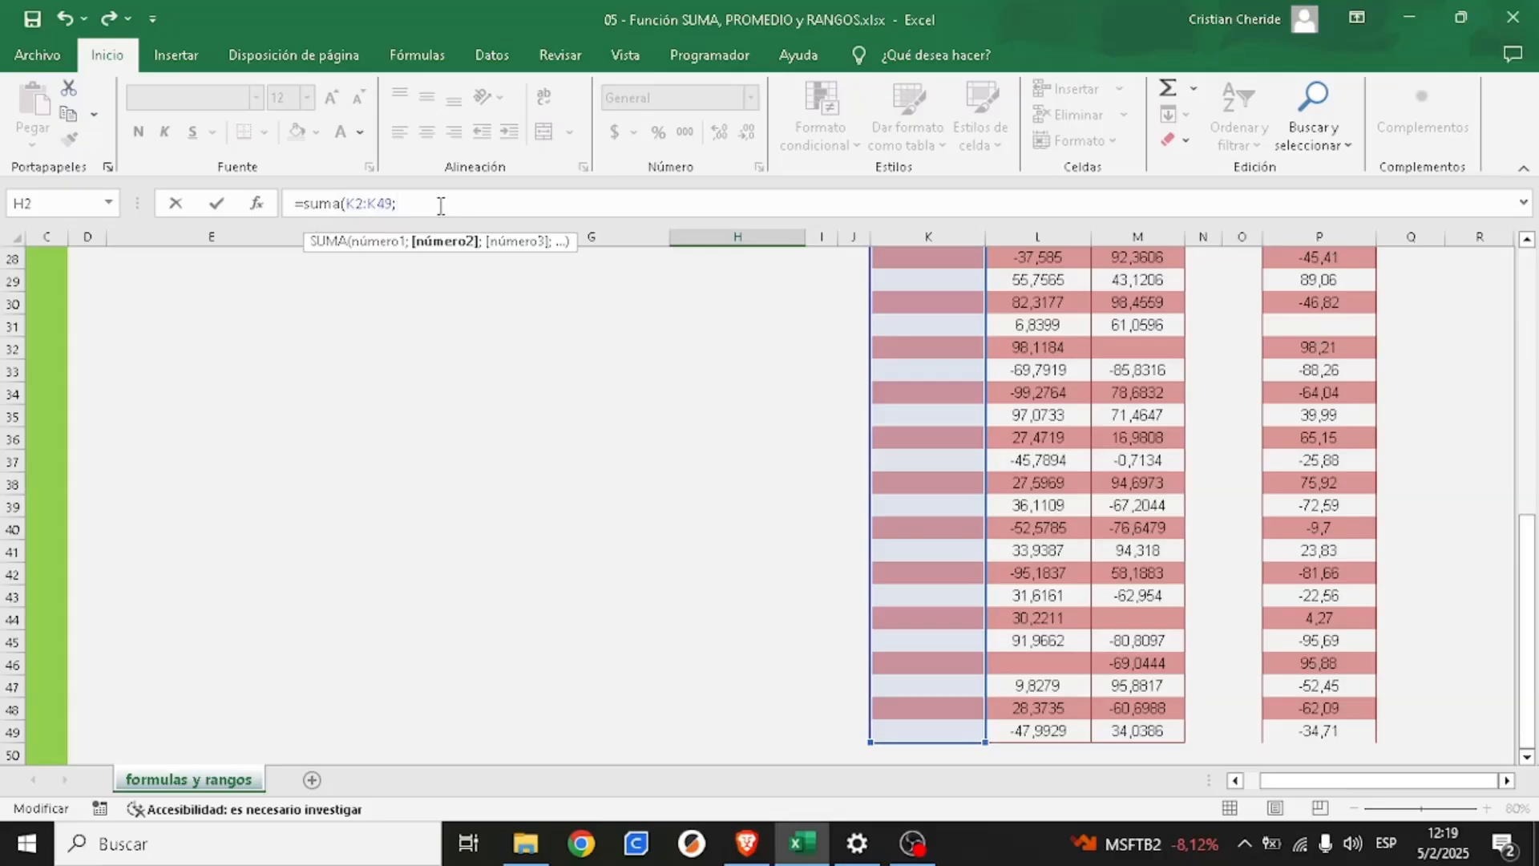
- Add Datos 4's range P2:P49 as the second argument, completing cell H2's formula as =SUMA(K2:K49;P2:P49)
drag(1530, 551, 1530, 281)
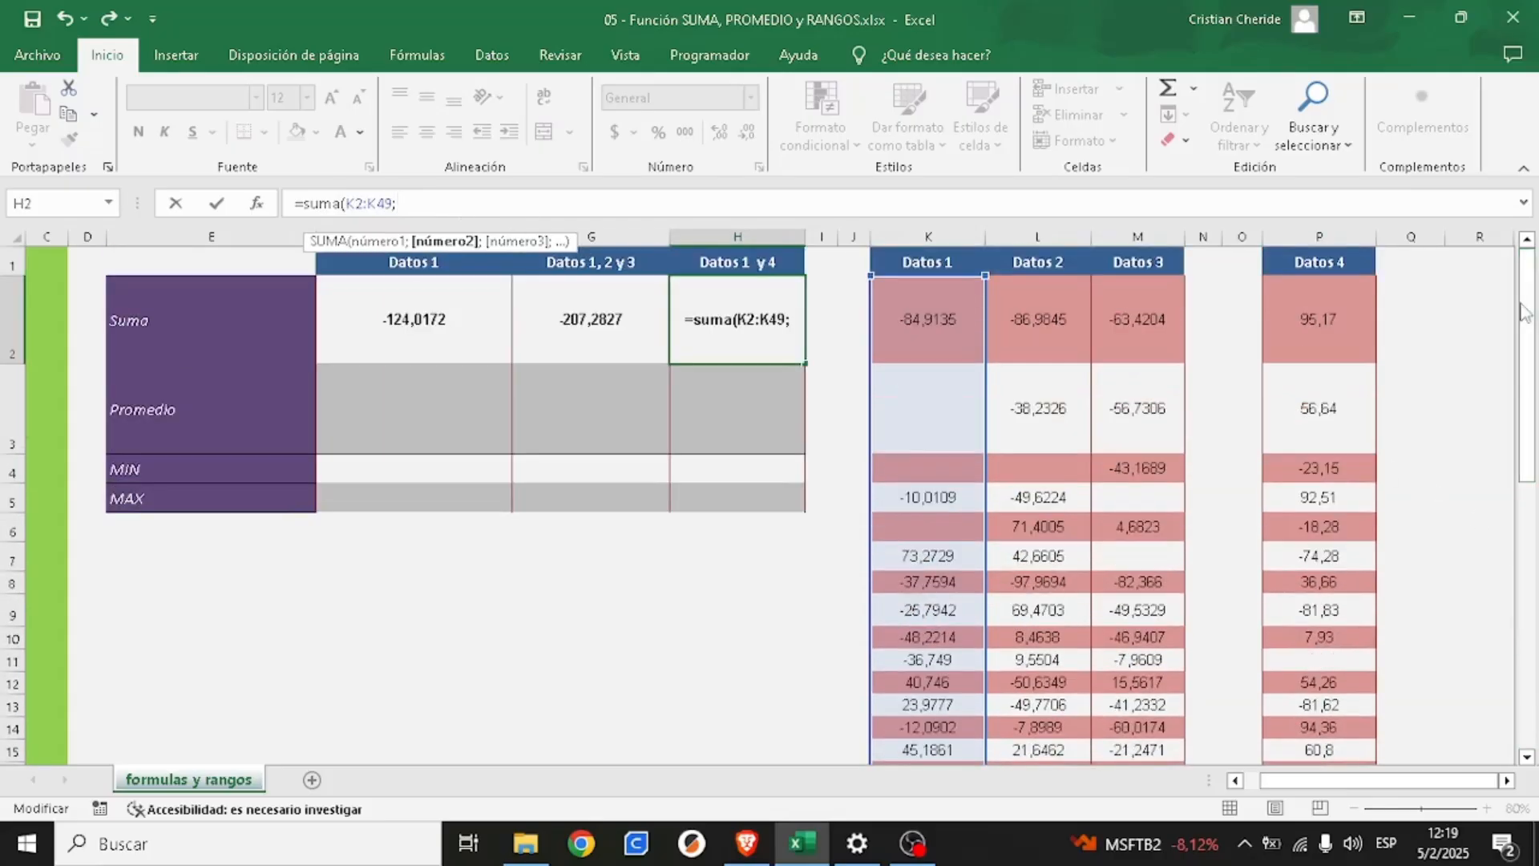
drag(1333, 316, 1328, 706)
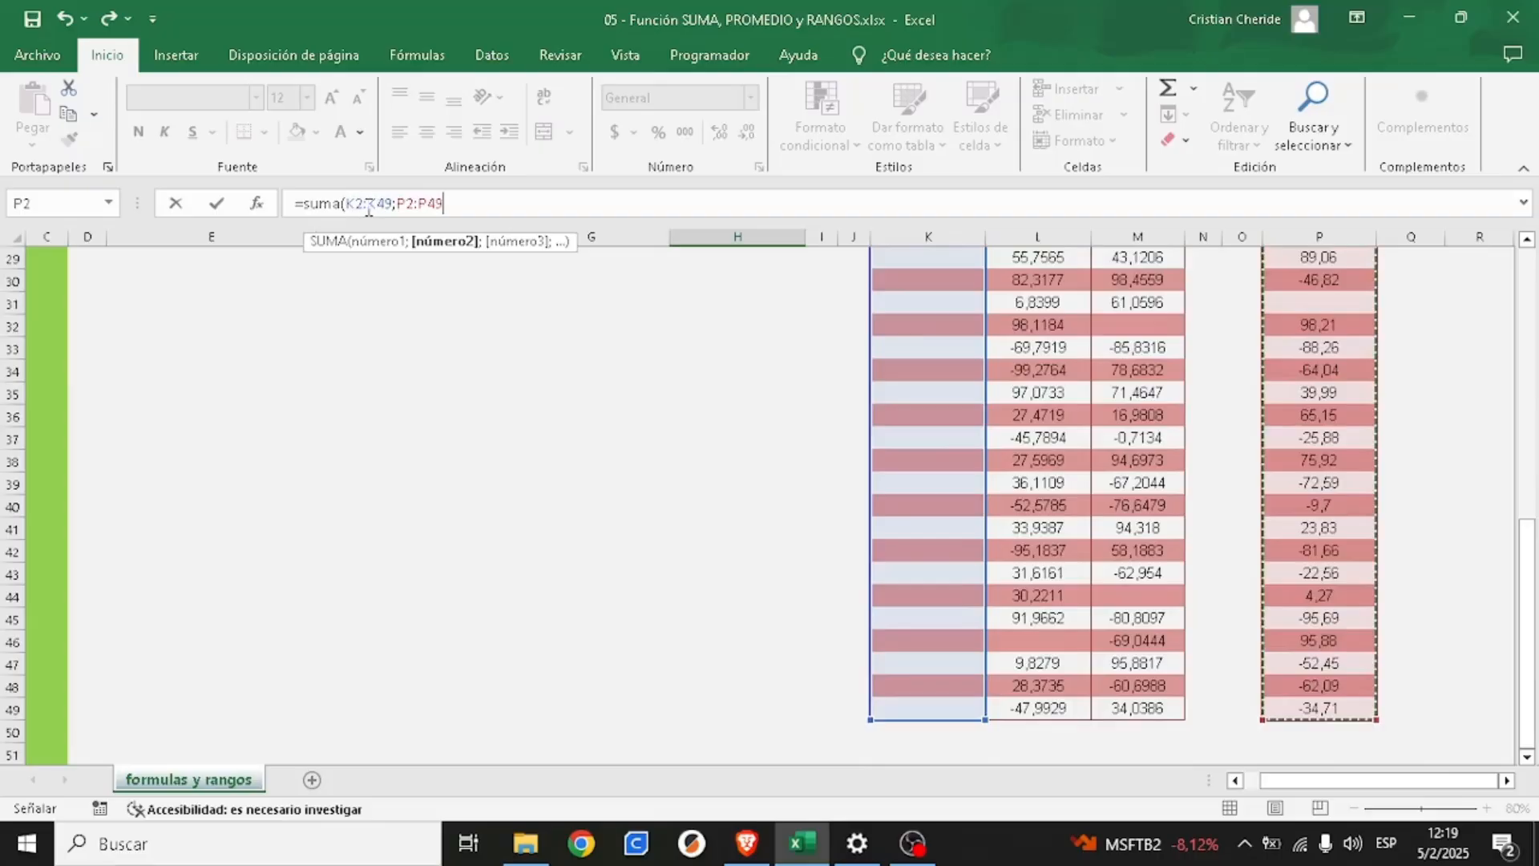
scroll(1249, 356, up, 10)
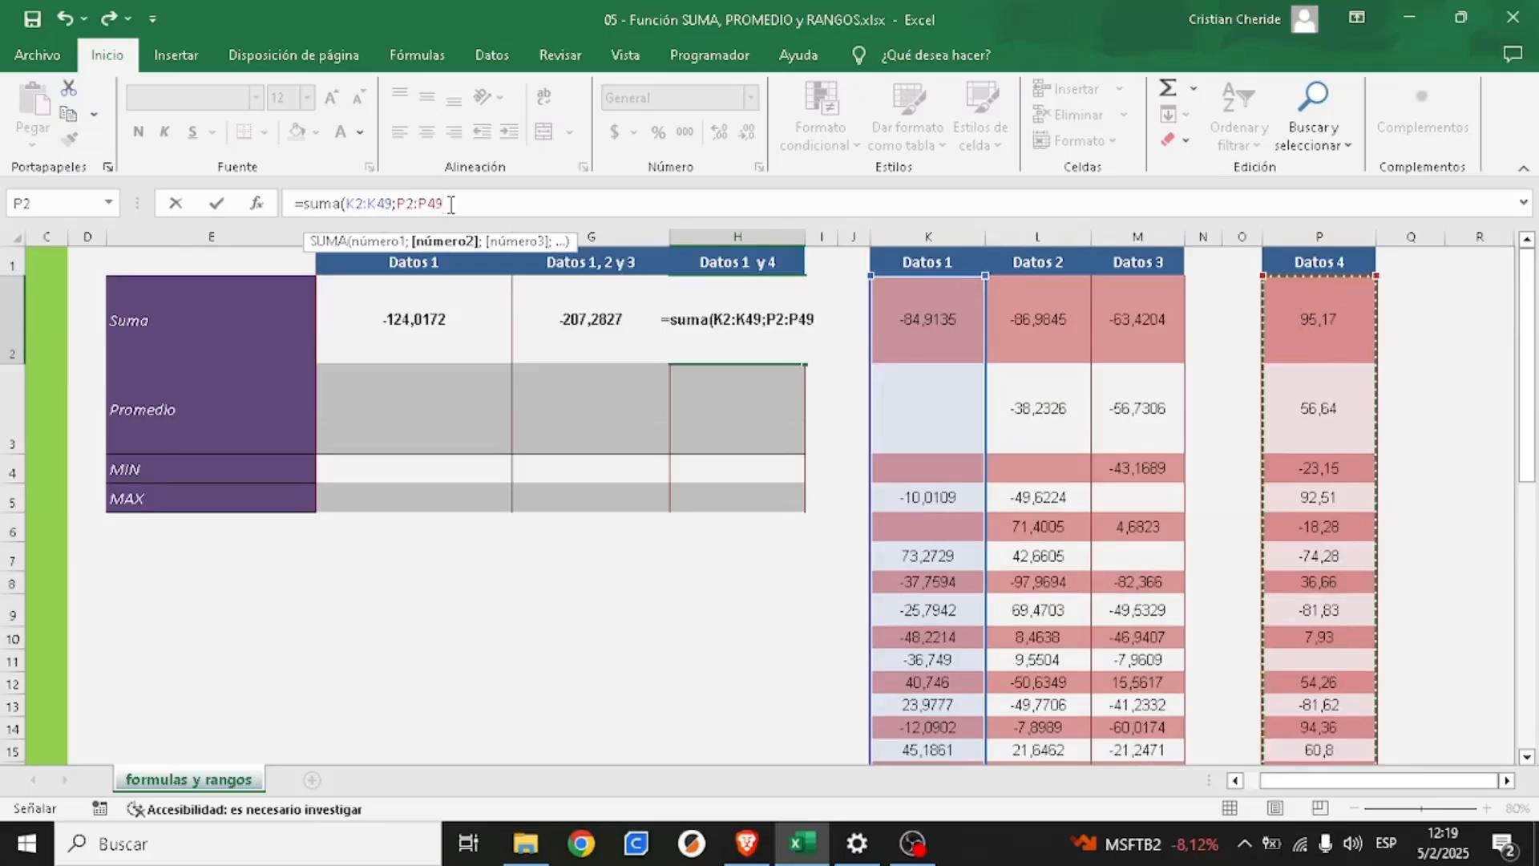
text())
key(Return)
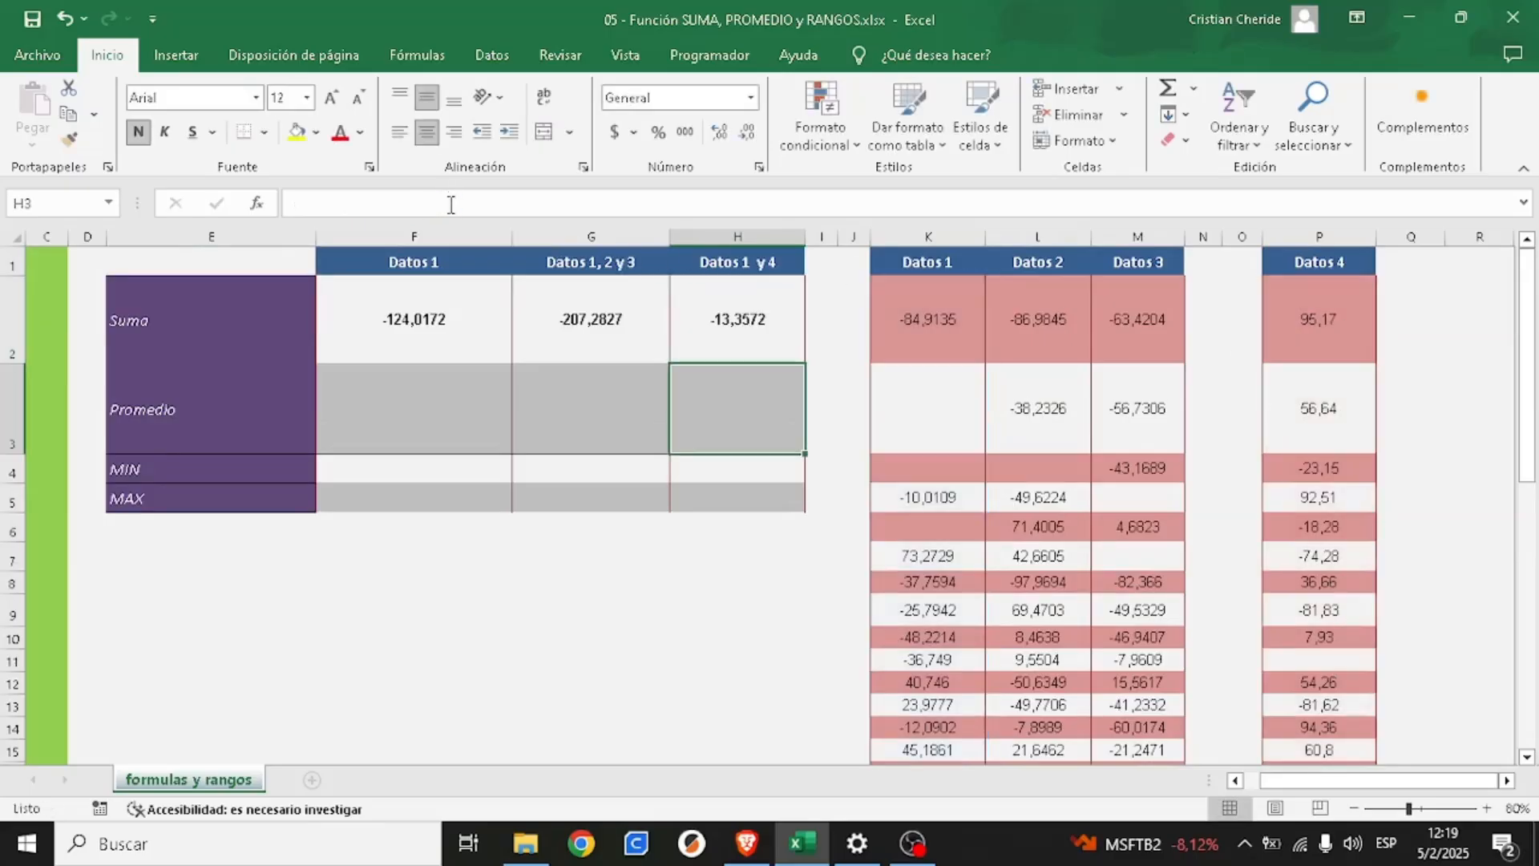
click(748, 322)
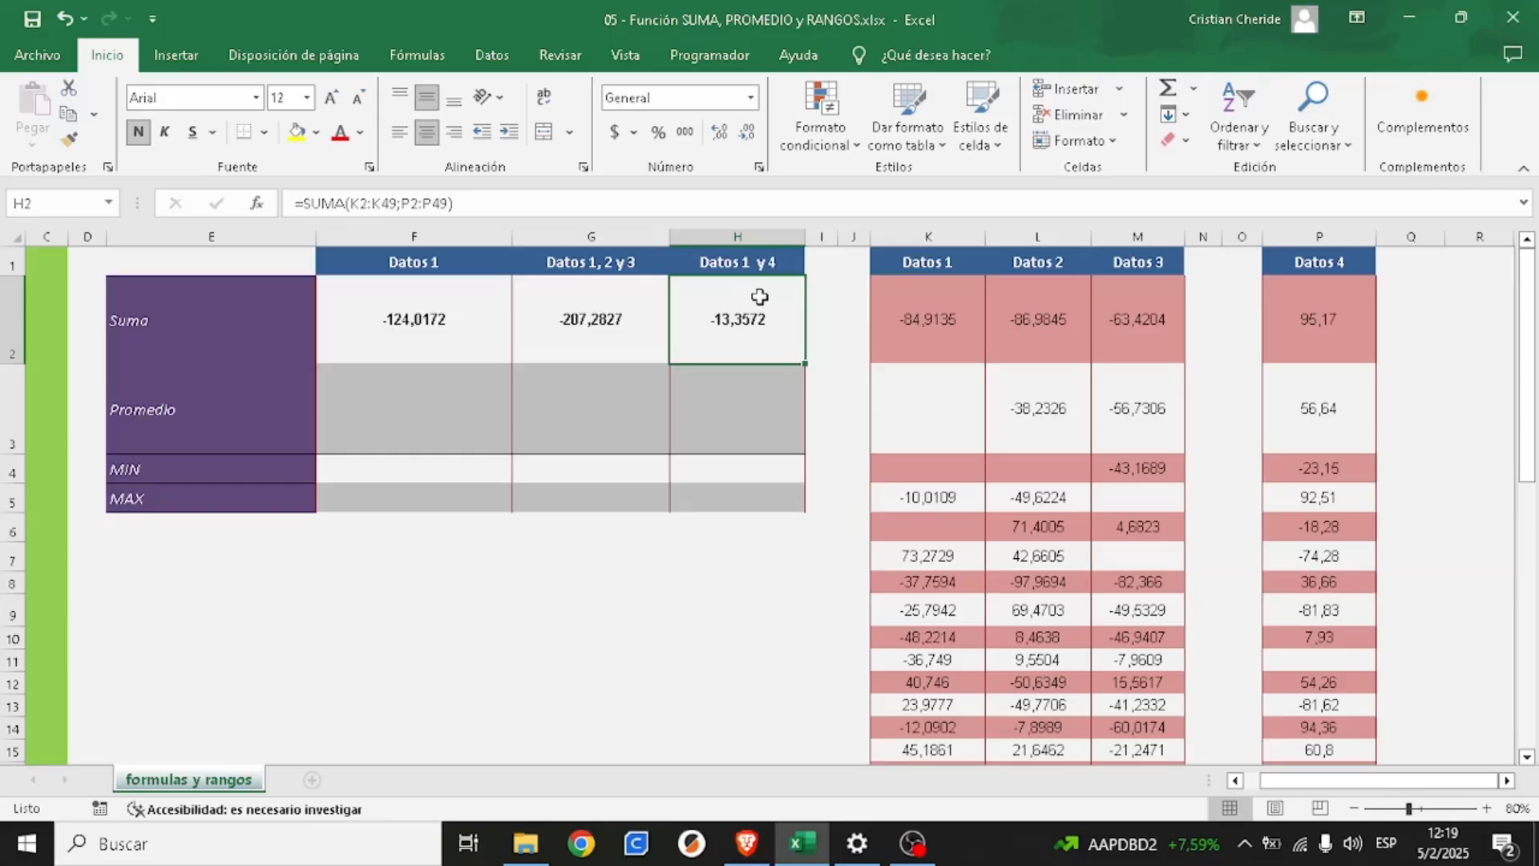
key(alt+Tab)
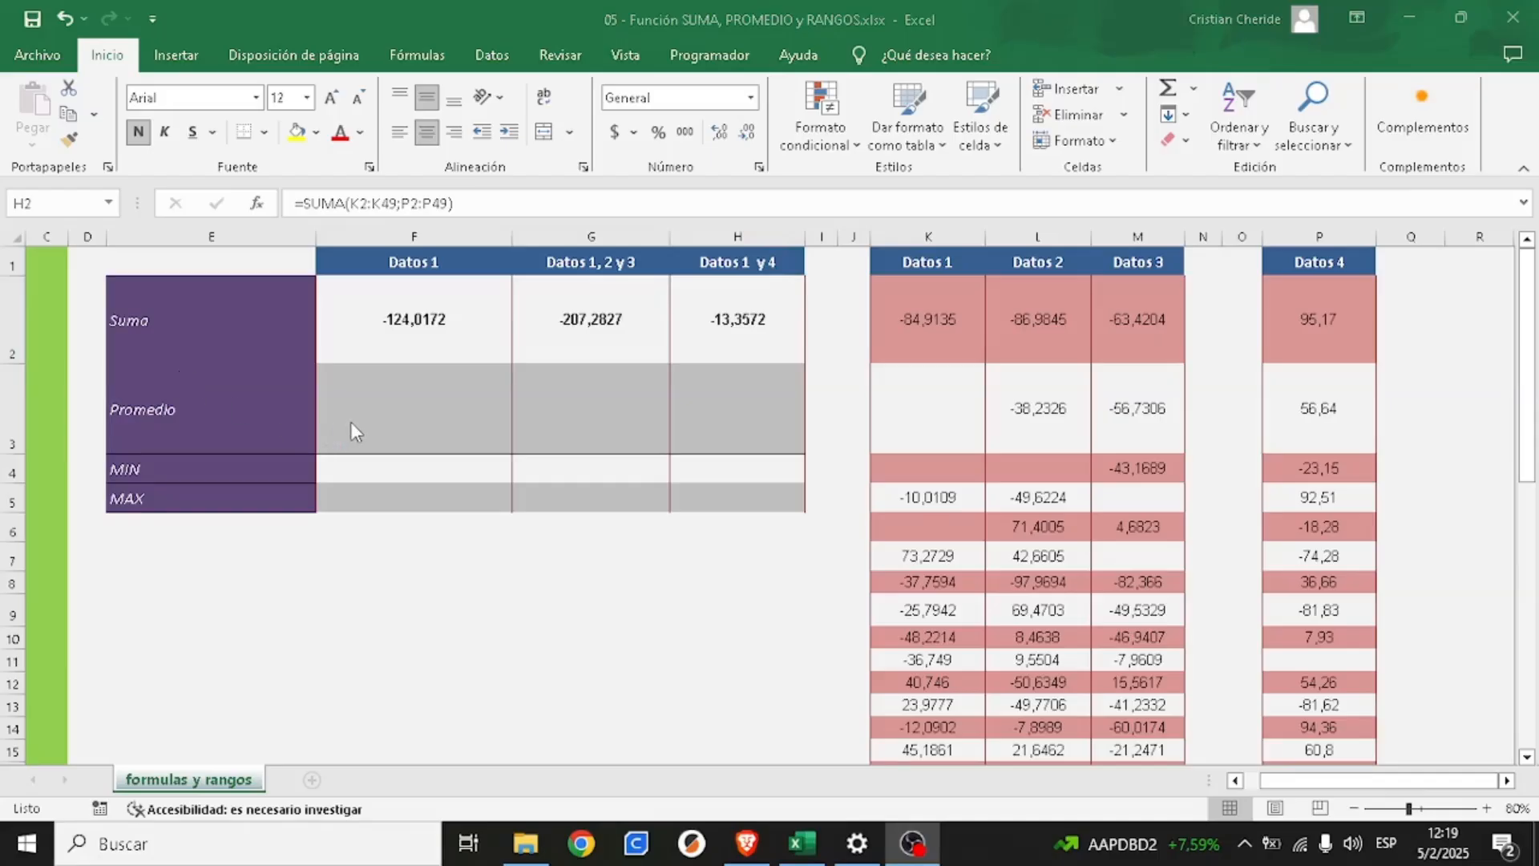
- Calculate the average of 10, 6 and 7 manually in empty cell E9 with the formula =(10+6+7)/3
click(200, 411)
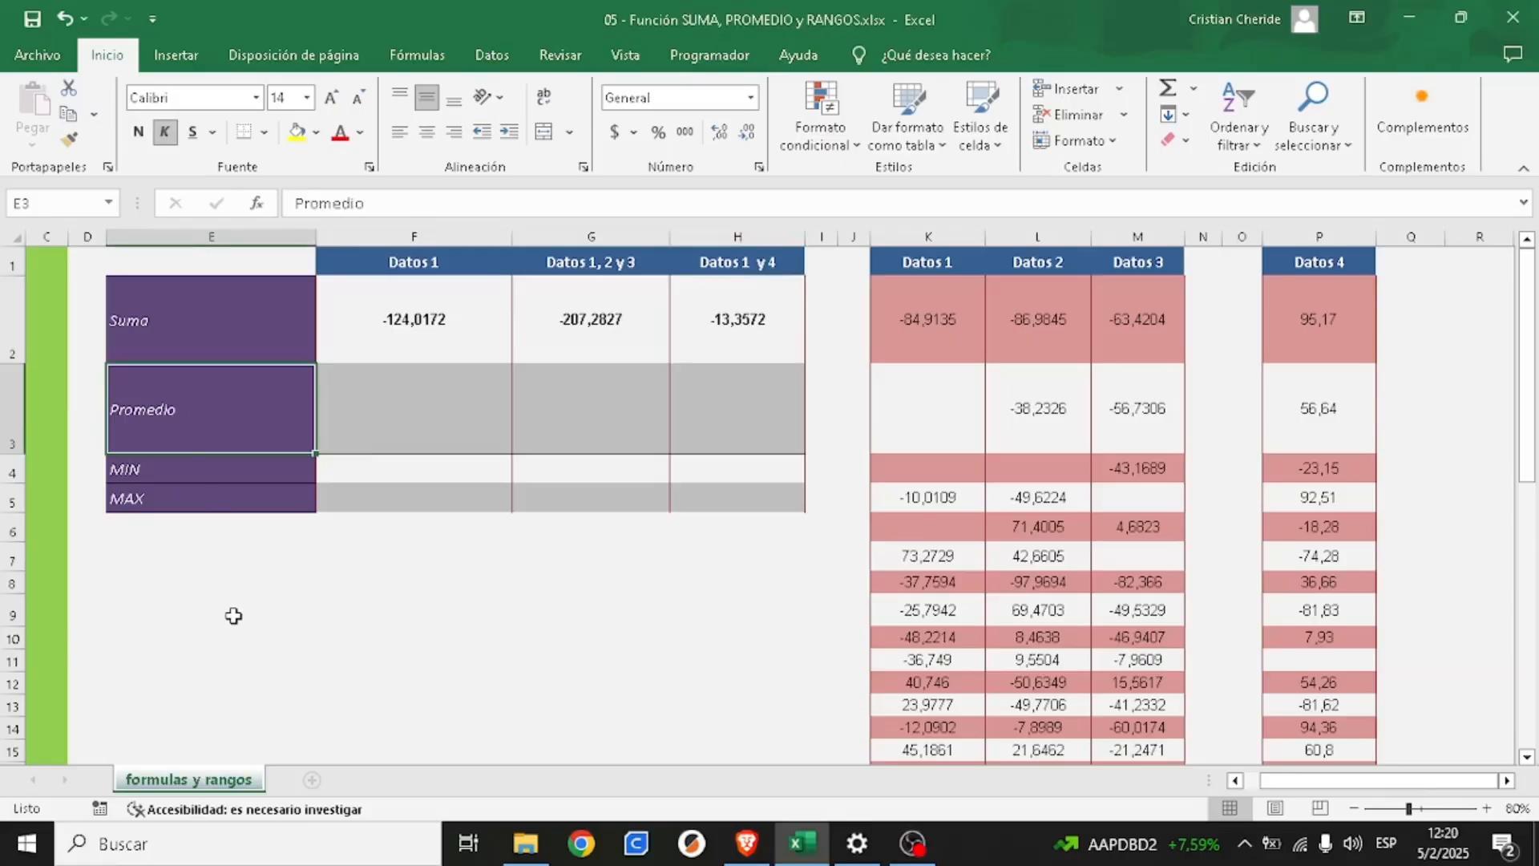
click(301, 600)
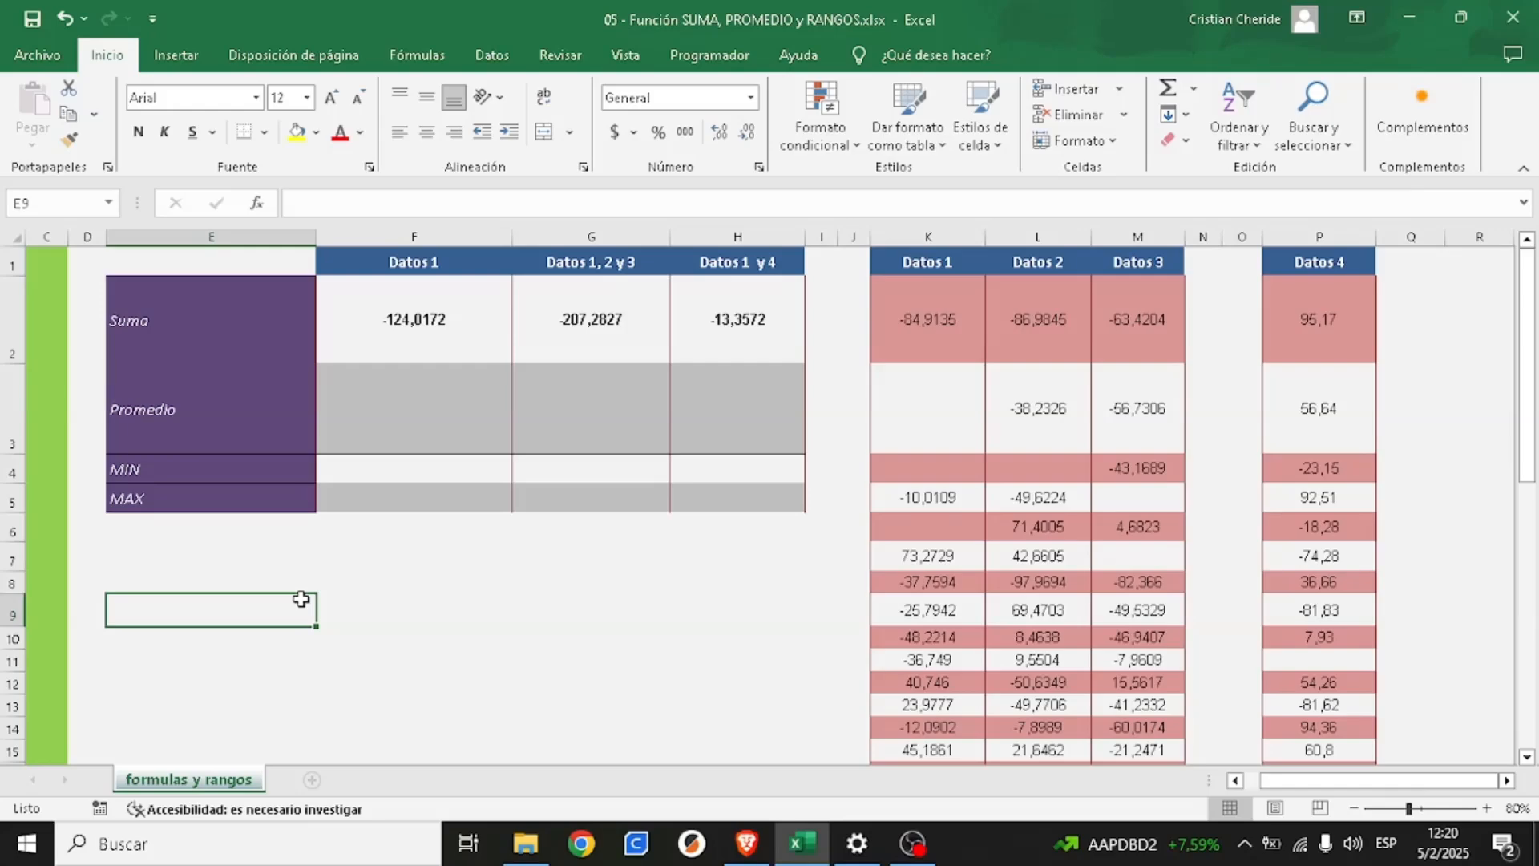
text(=)
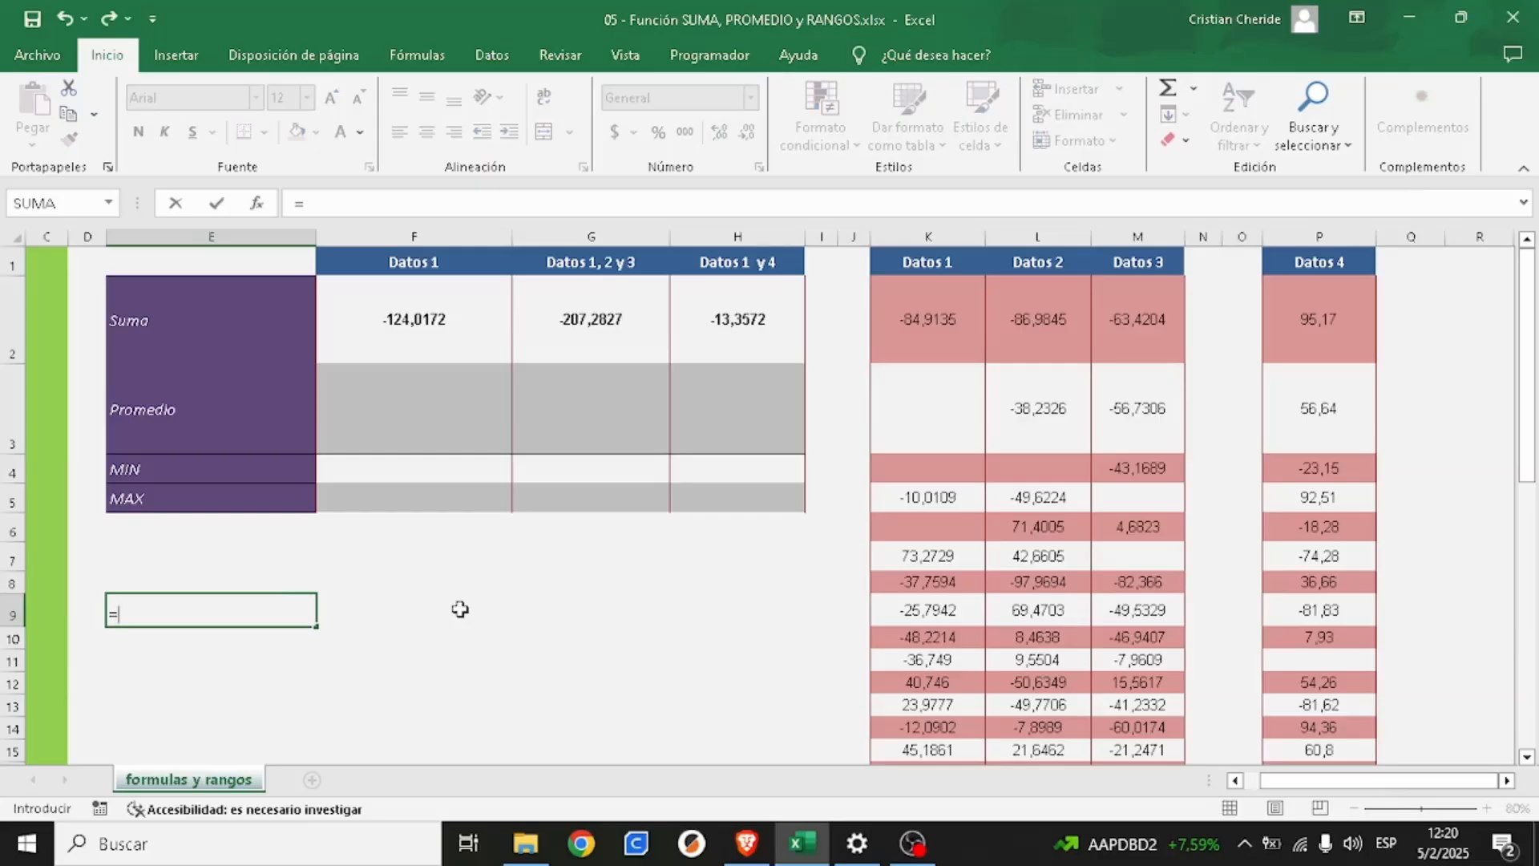
text(10+6+7)
click(119, 613)
text(()
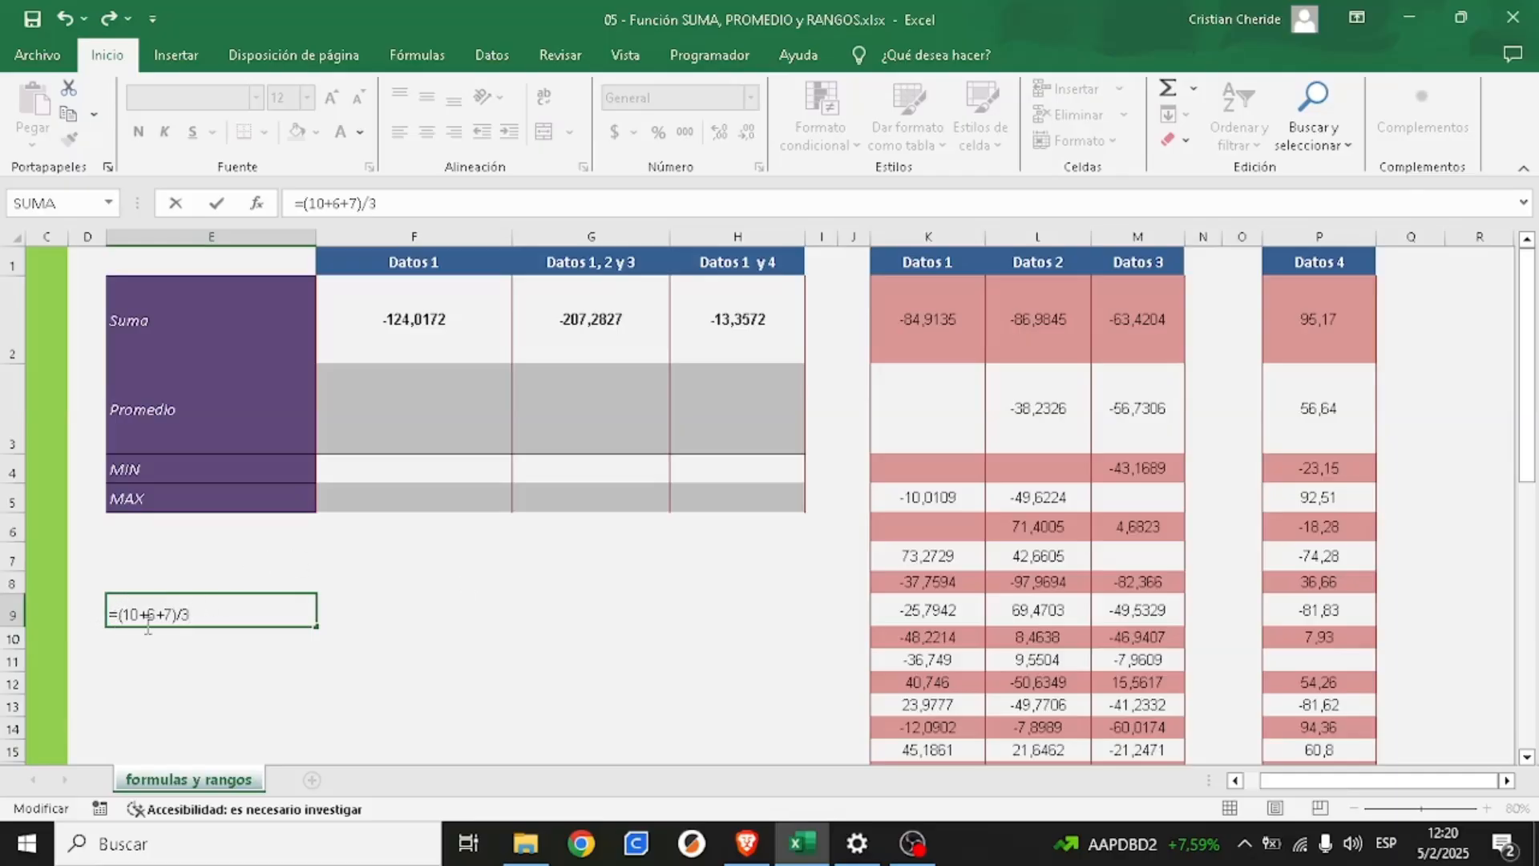
key(Return)
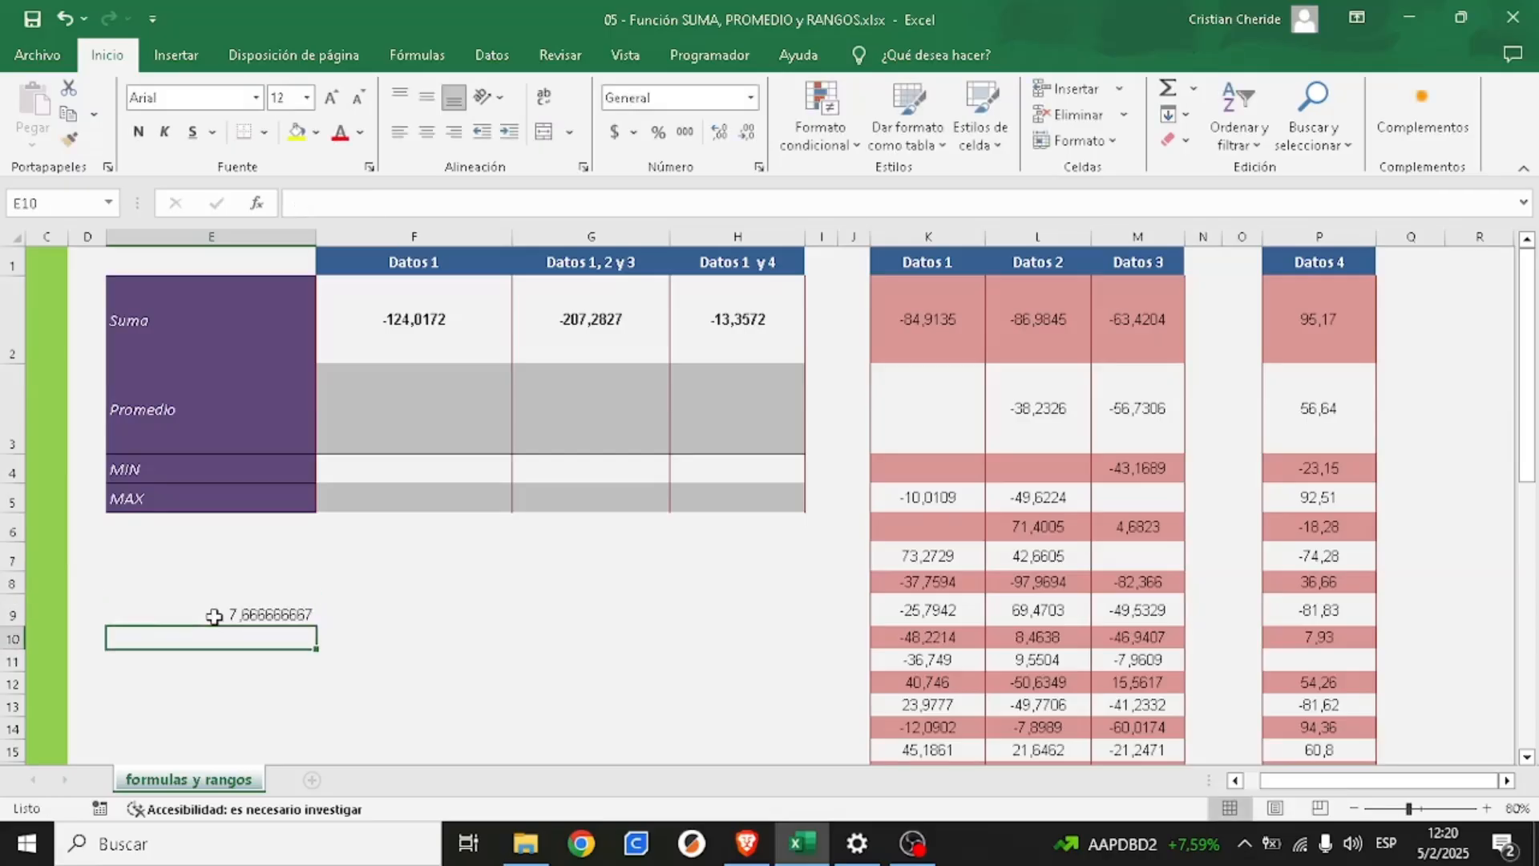
click(200, 615)
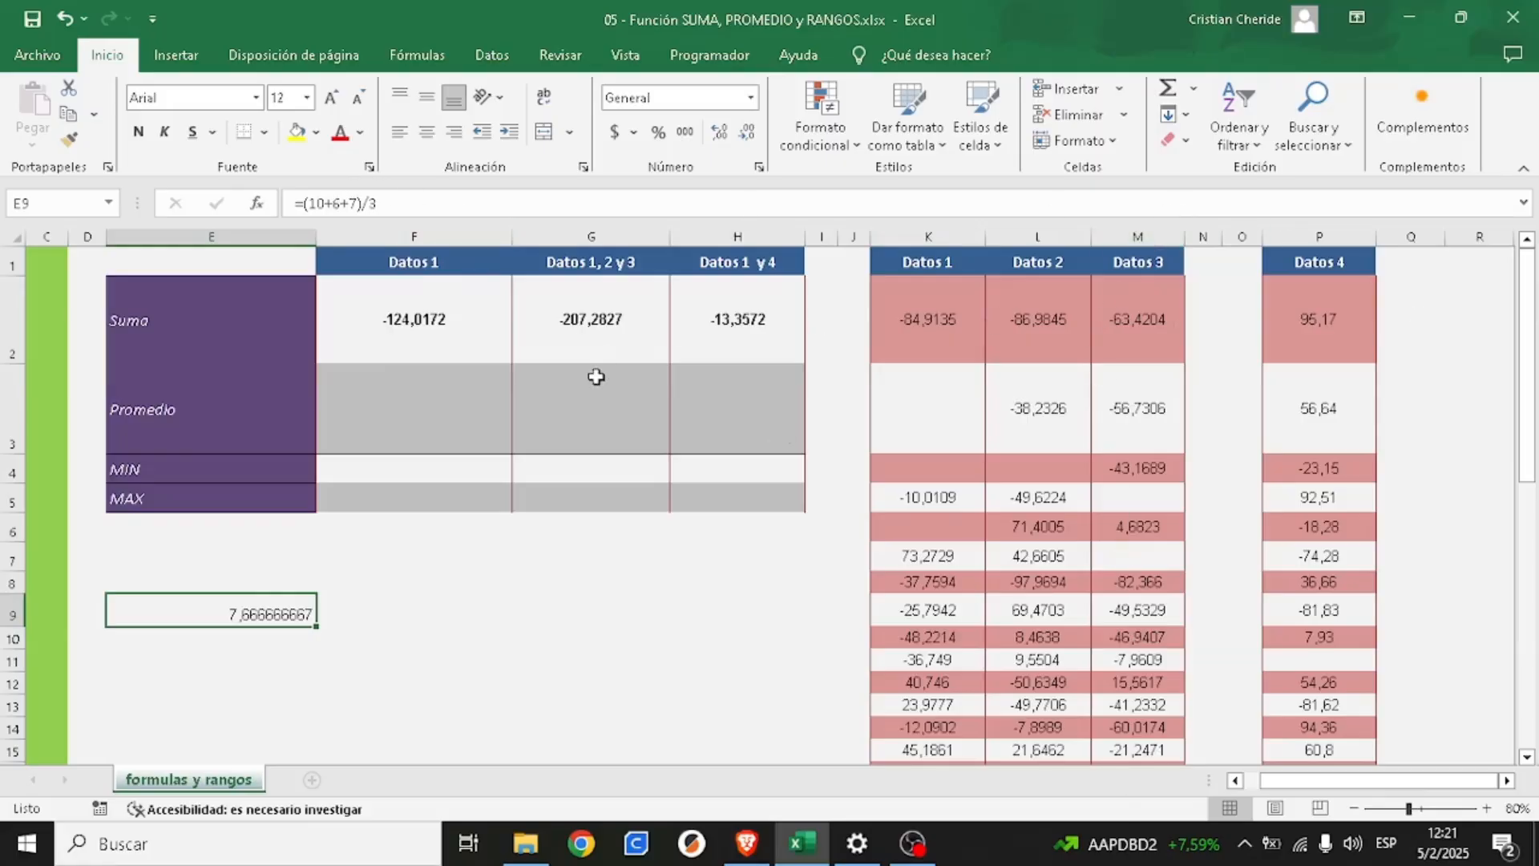
- Delete the example average calculation from cell E9
key(alt+Tab)
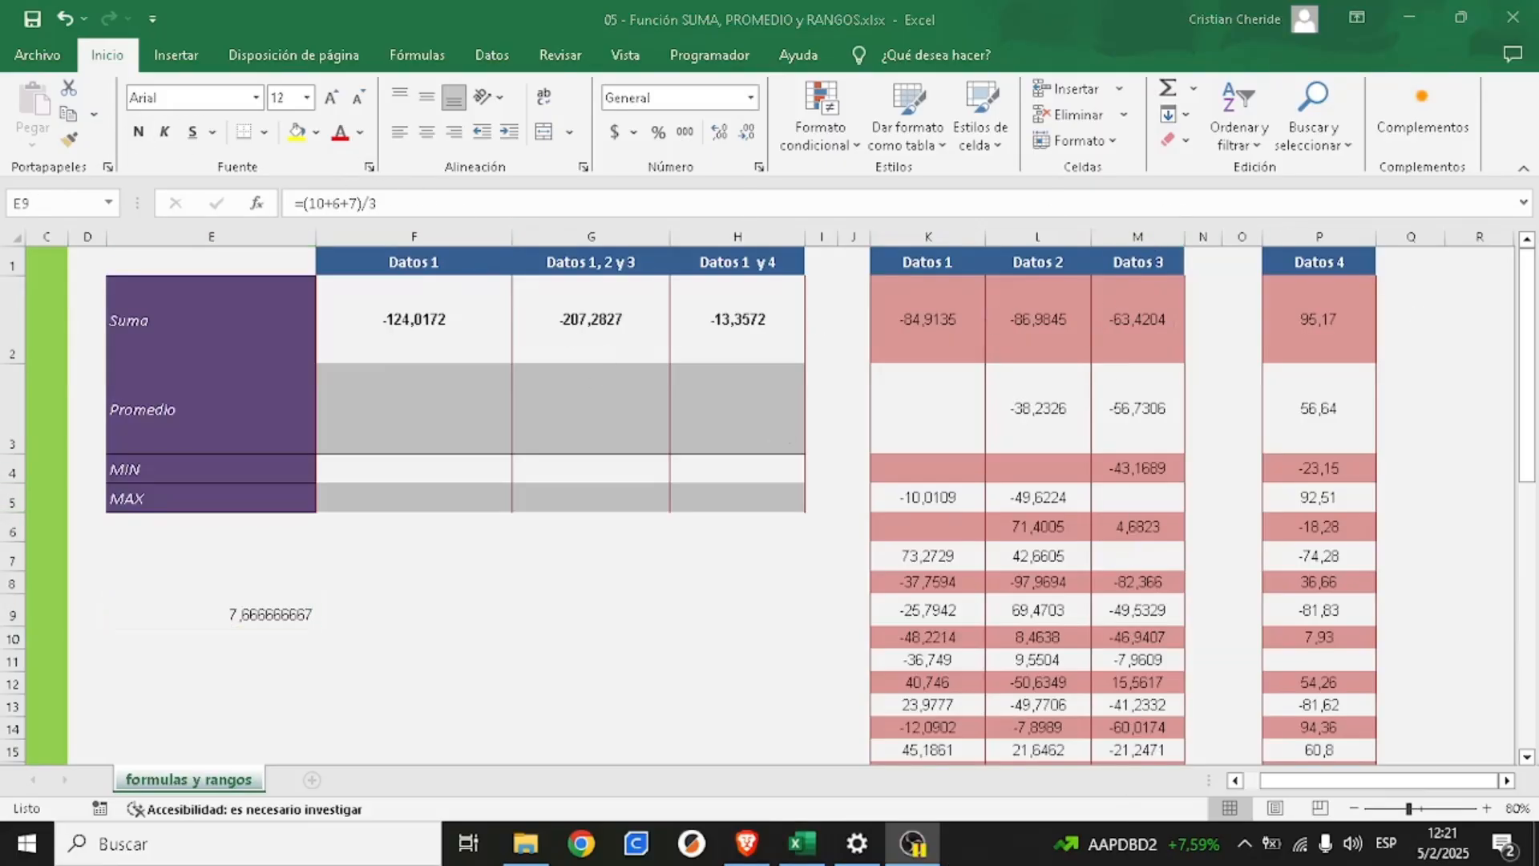
click(251, 615)
key(Delete)
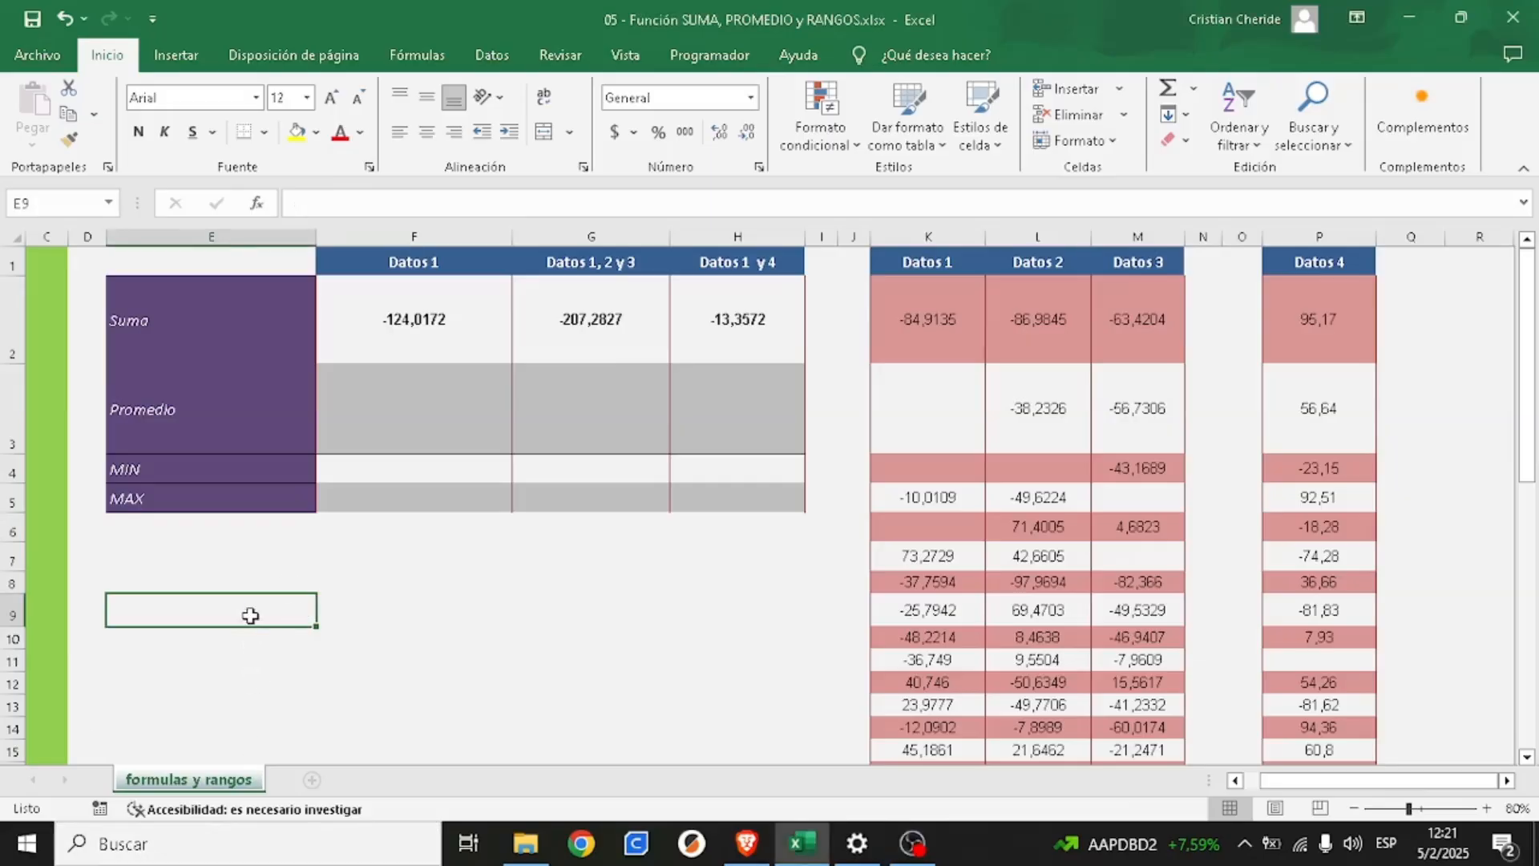
- Average Datos 1 in cell F3 with the formula =PROMEDIO(K2:K49), and dismiss the Windows notification
click(361, 427)
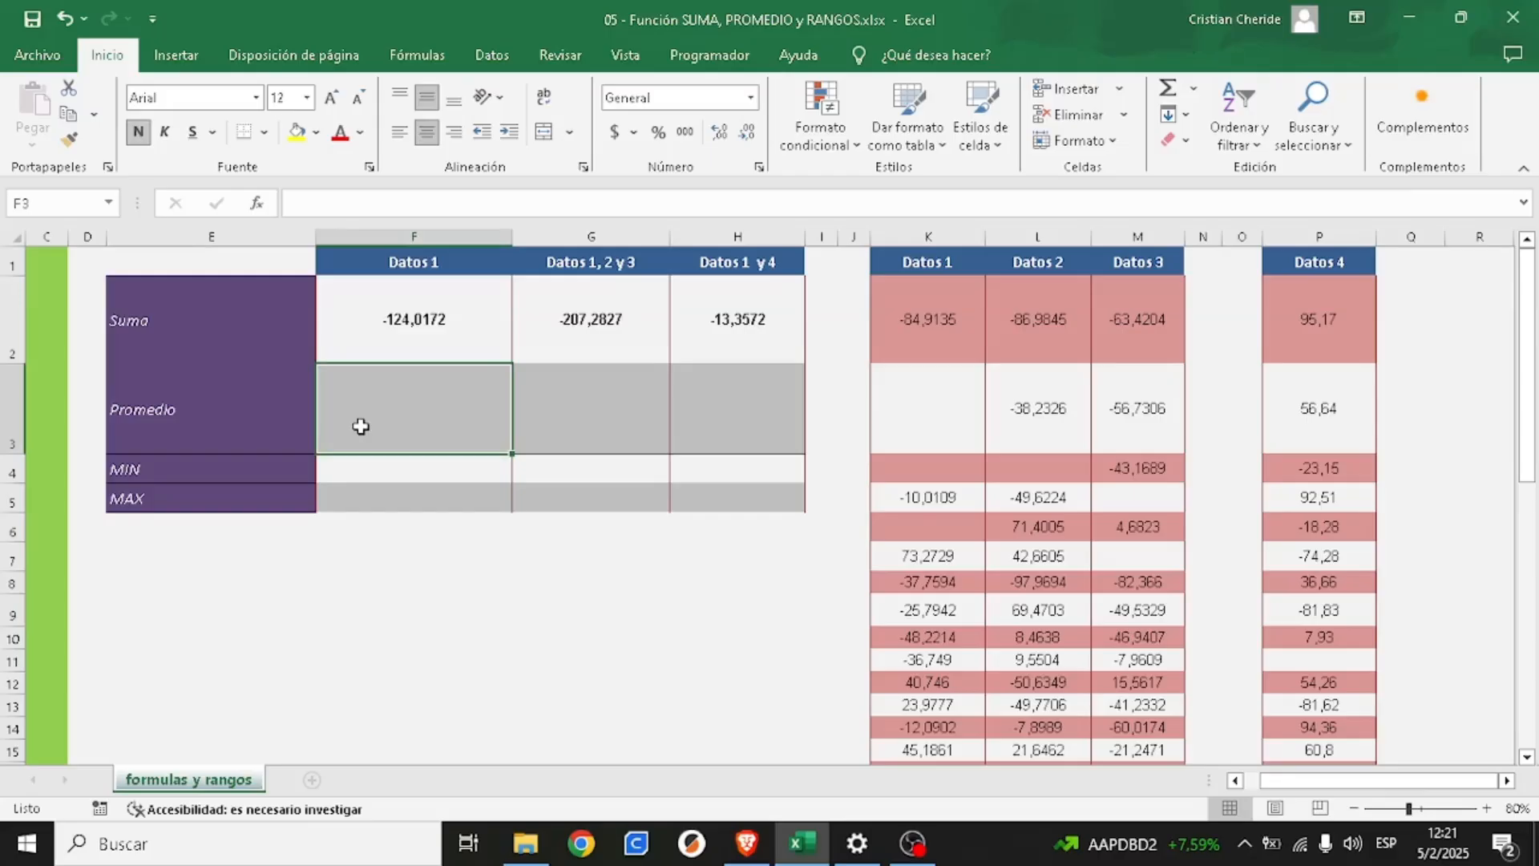
text(=promedio()
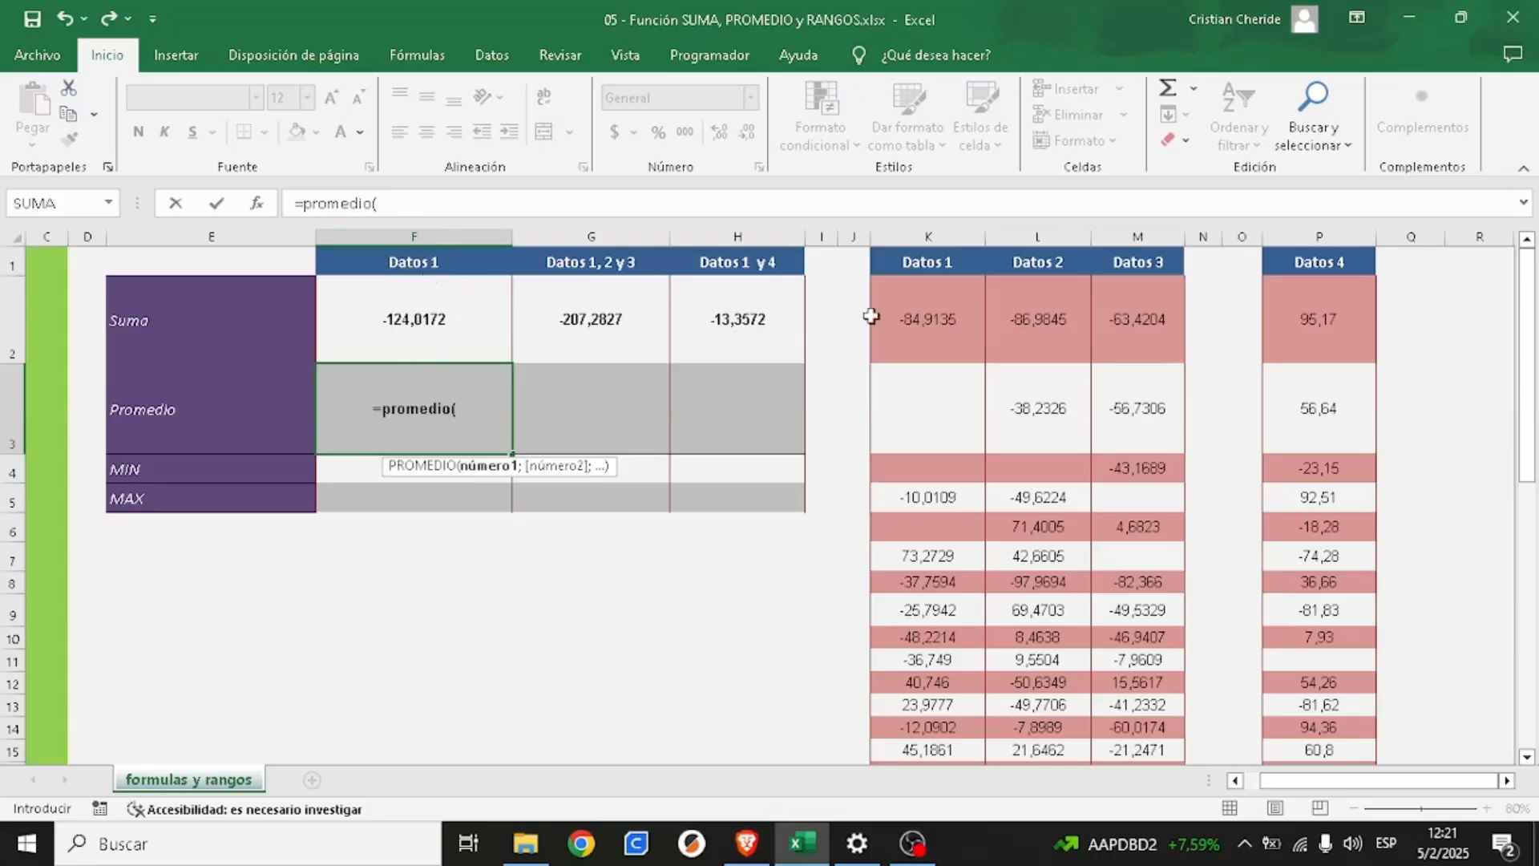
drag(911, 302, 920, 808)
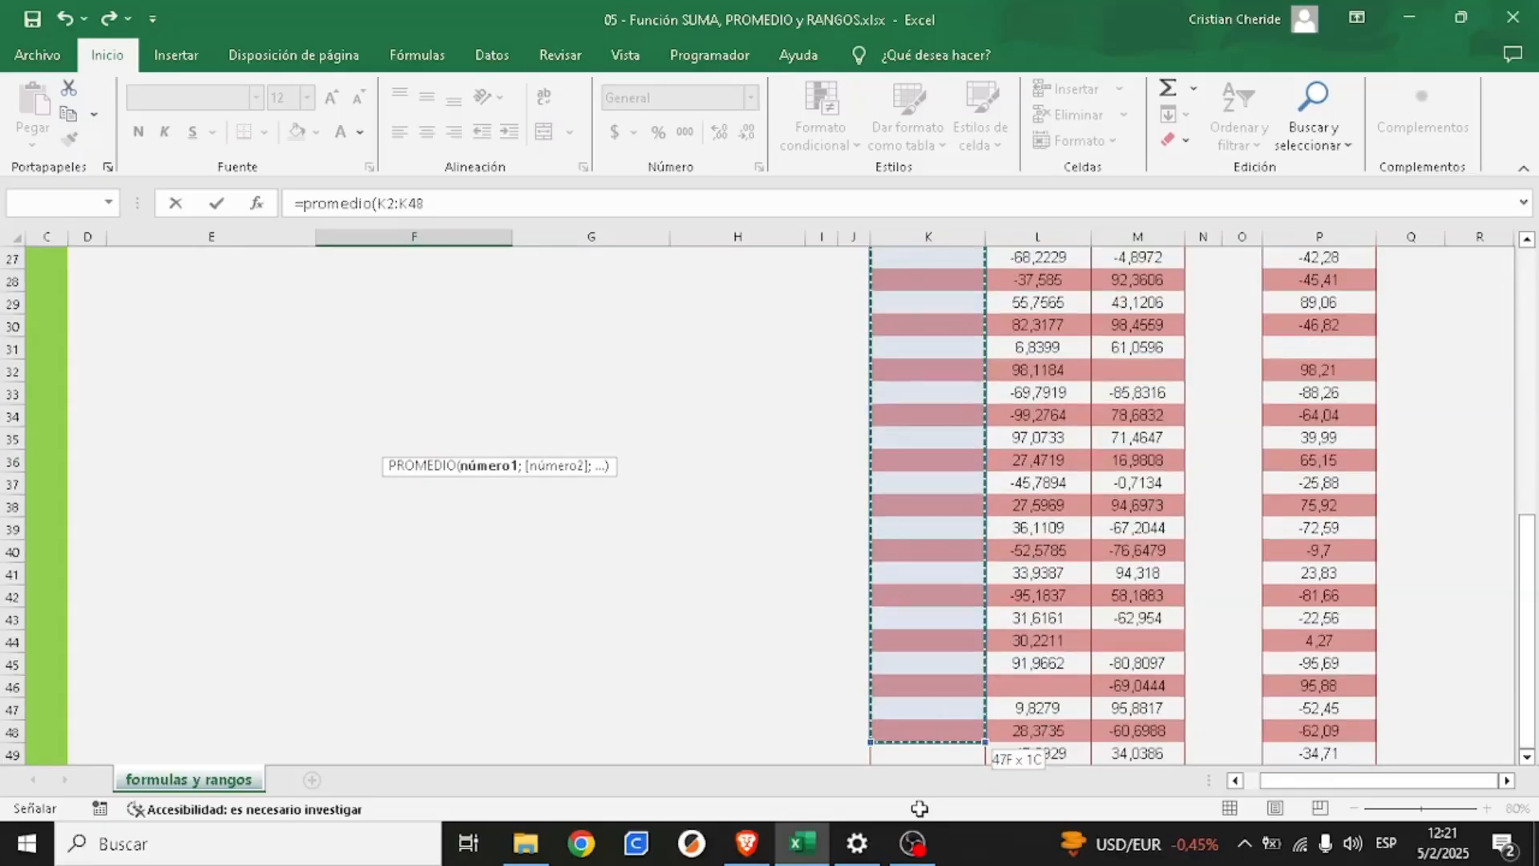
drag(920, 808, 919, 724)
text())
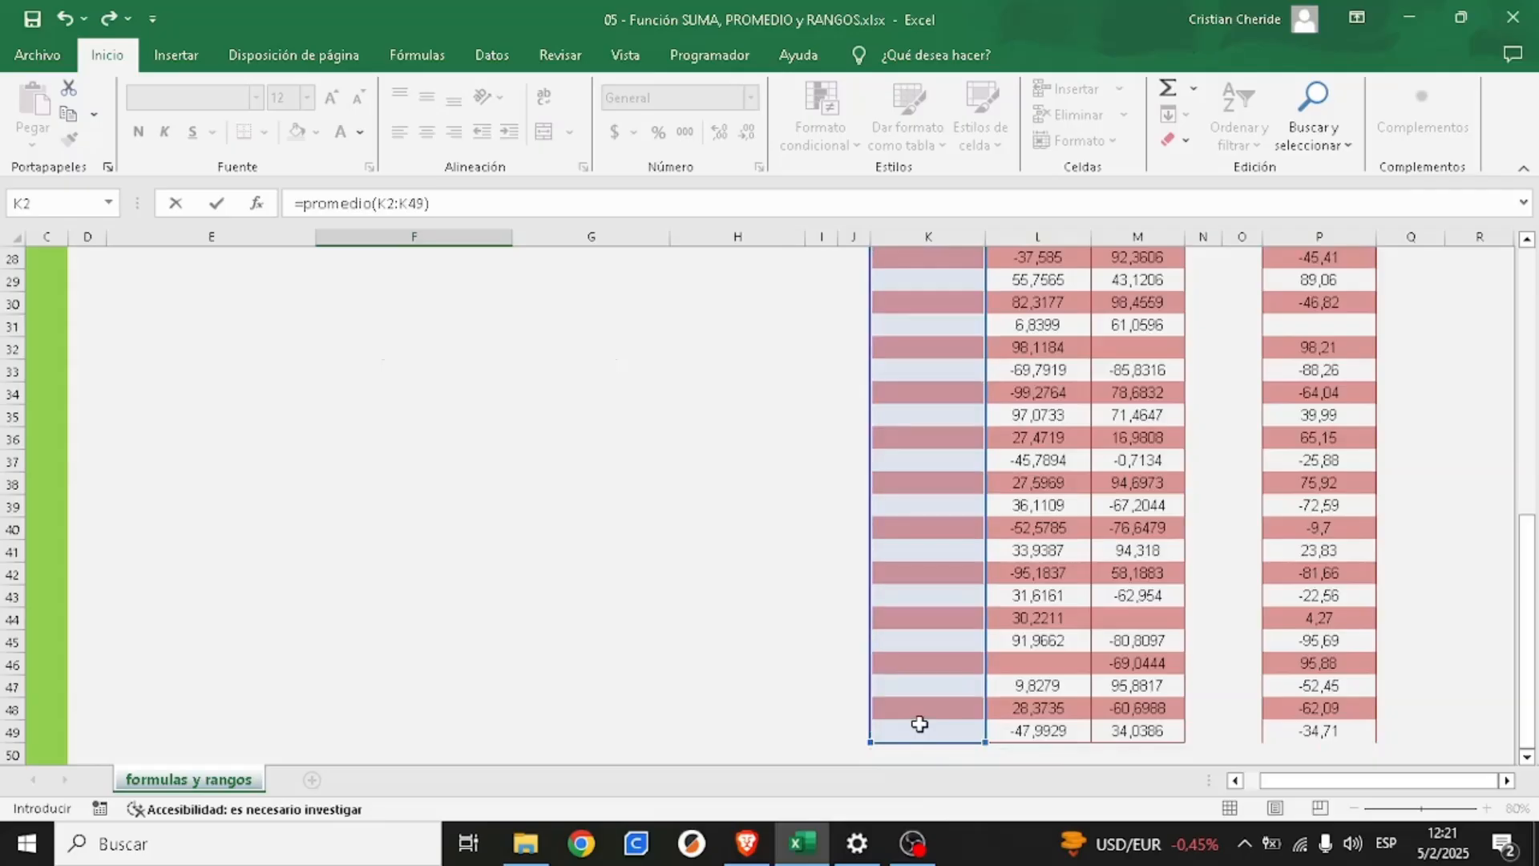
key(Return)
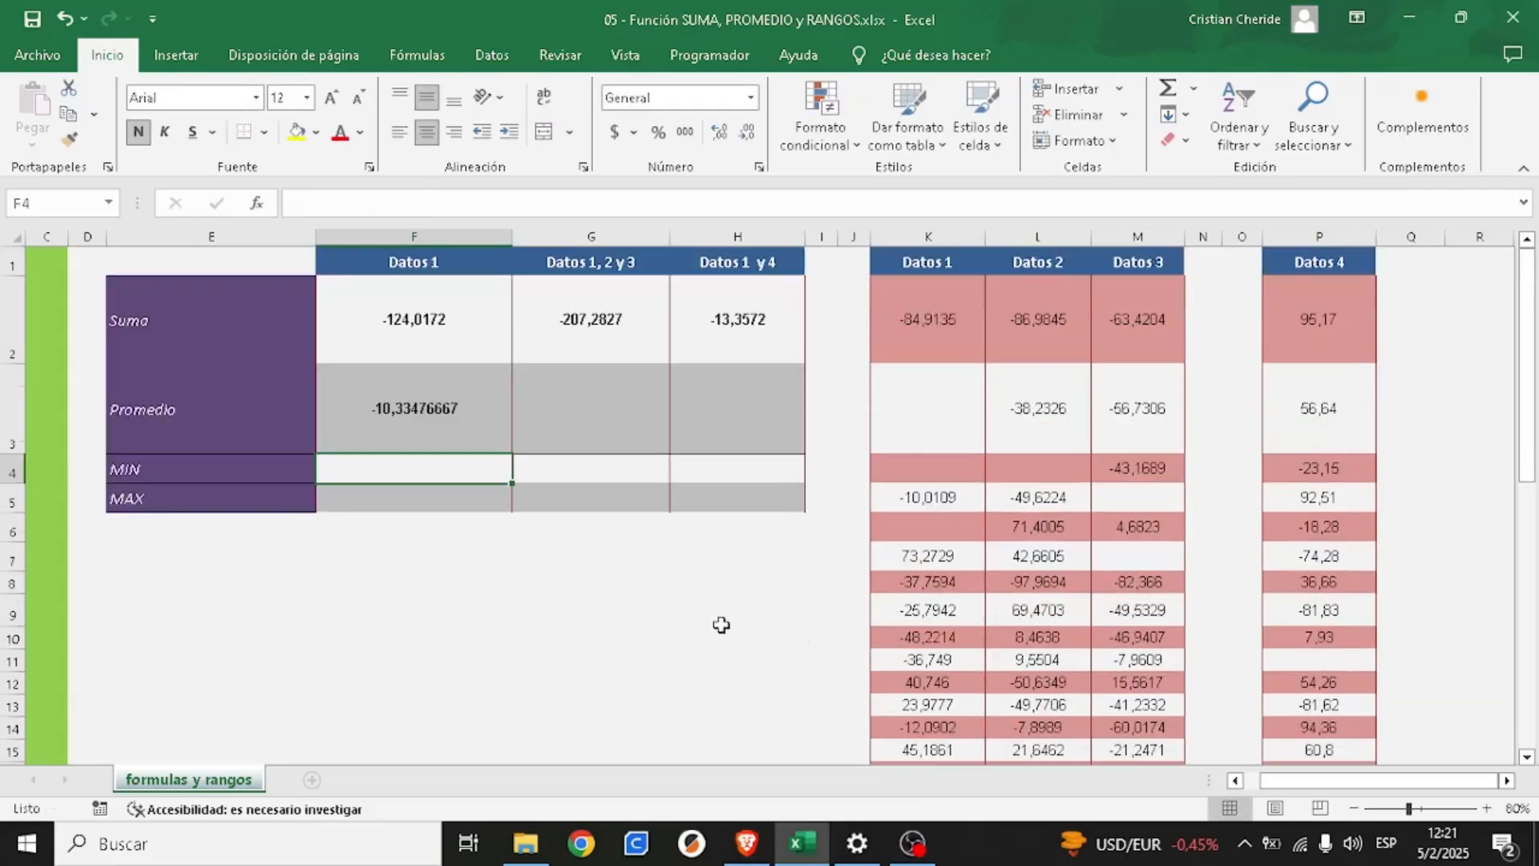
click(415, 411)
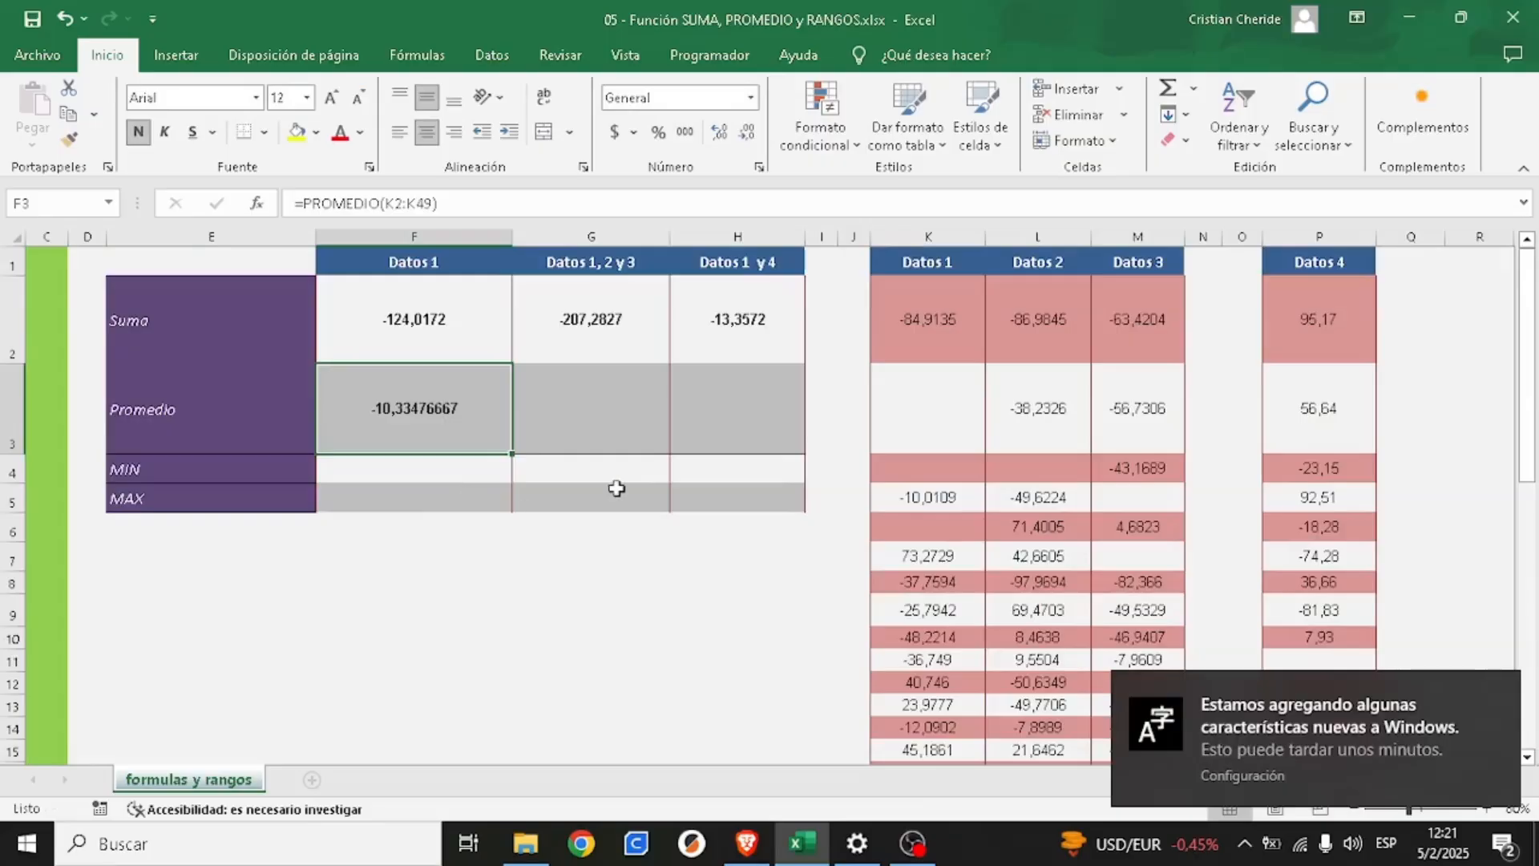
click(1494, 689)
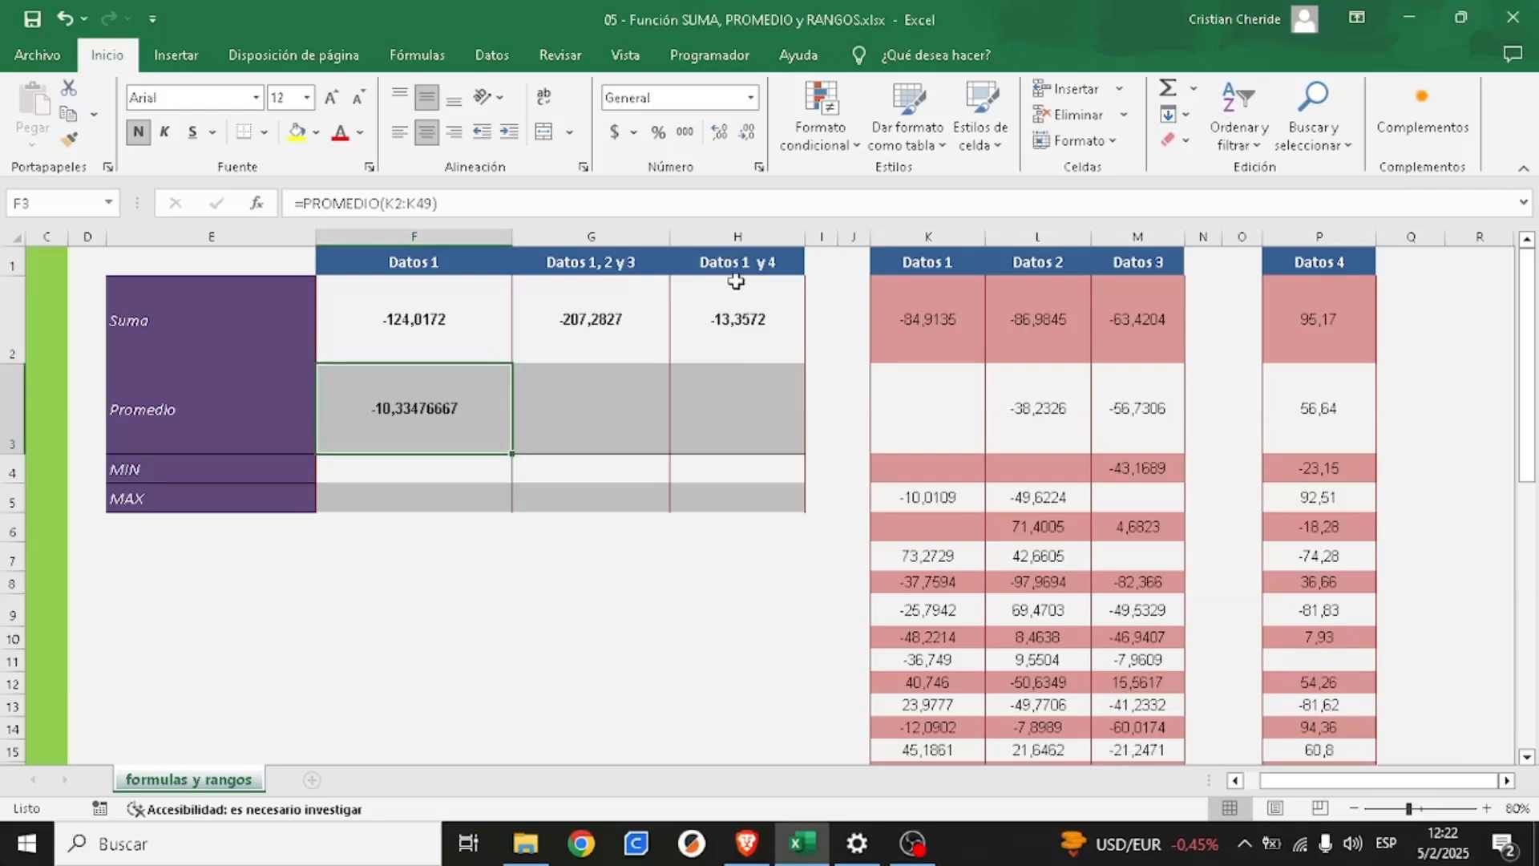
- Compare the Suma cells G2 and H2 with the matching Promedio cells G3 and H3
click(617, 324)
click(728, 326)
click(644, 330)
click(710, 323)
click(625, 320)
click(695, 323)
click(576, 420)
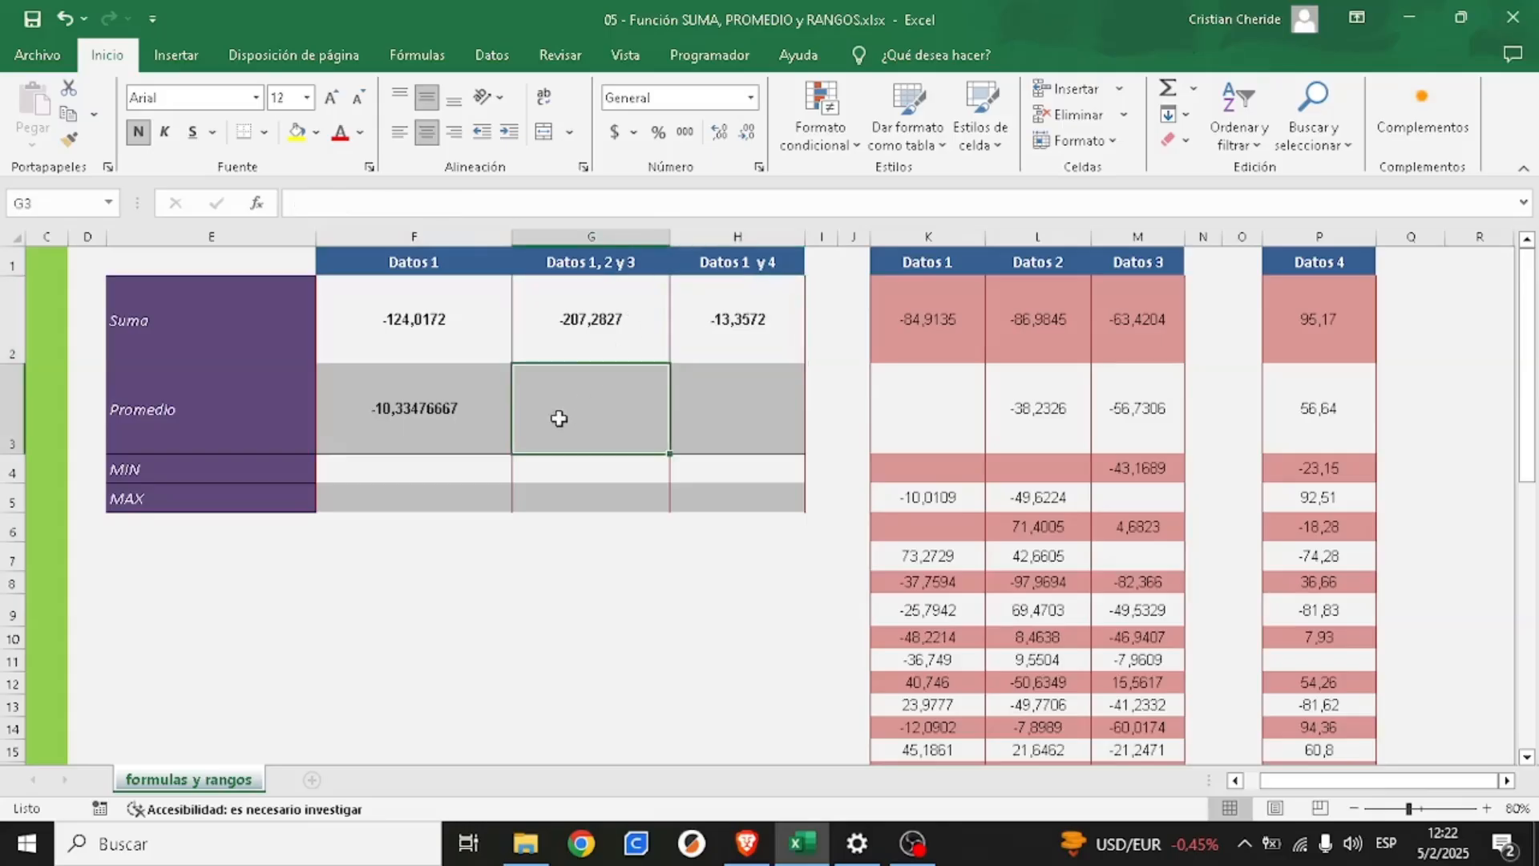
click(687, 419)
click(582, 411)
click(696, 421)
click(597, 420)
click(730, 413)
click(598, 416)
click(705, 425)
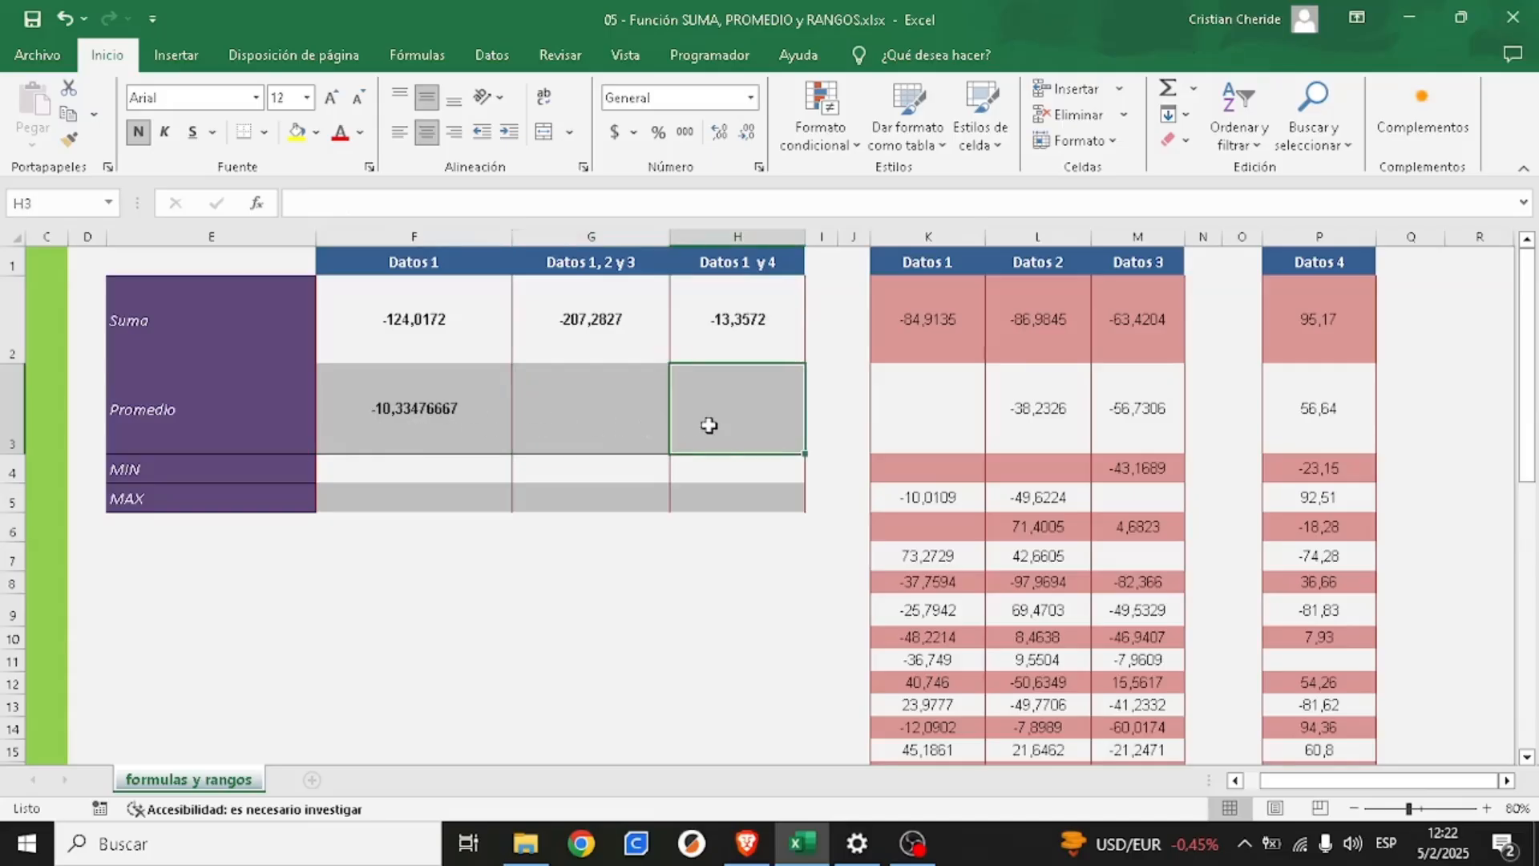
- Look through the Datos 1 values in column K, starting from cell K2
click(437, 477)
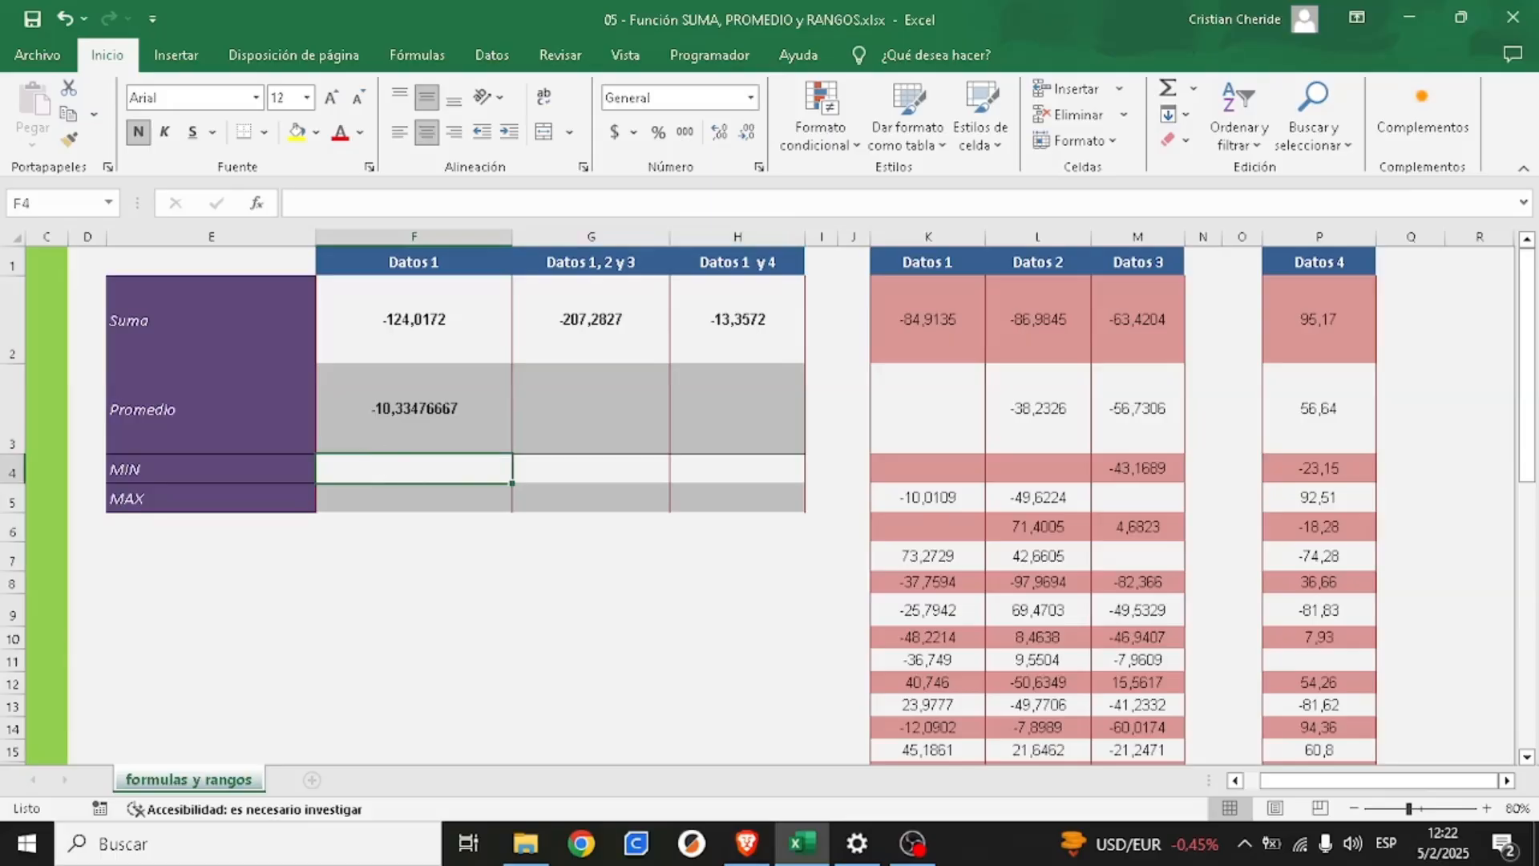
key(alt+Tab)
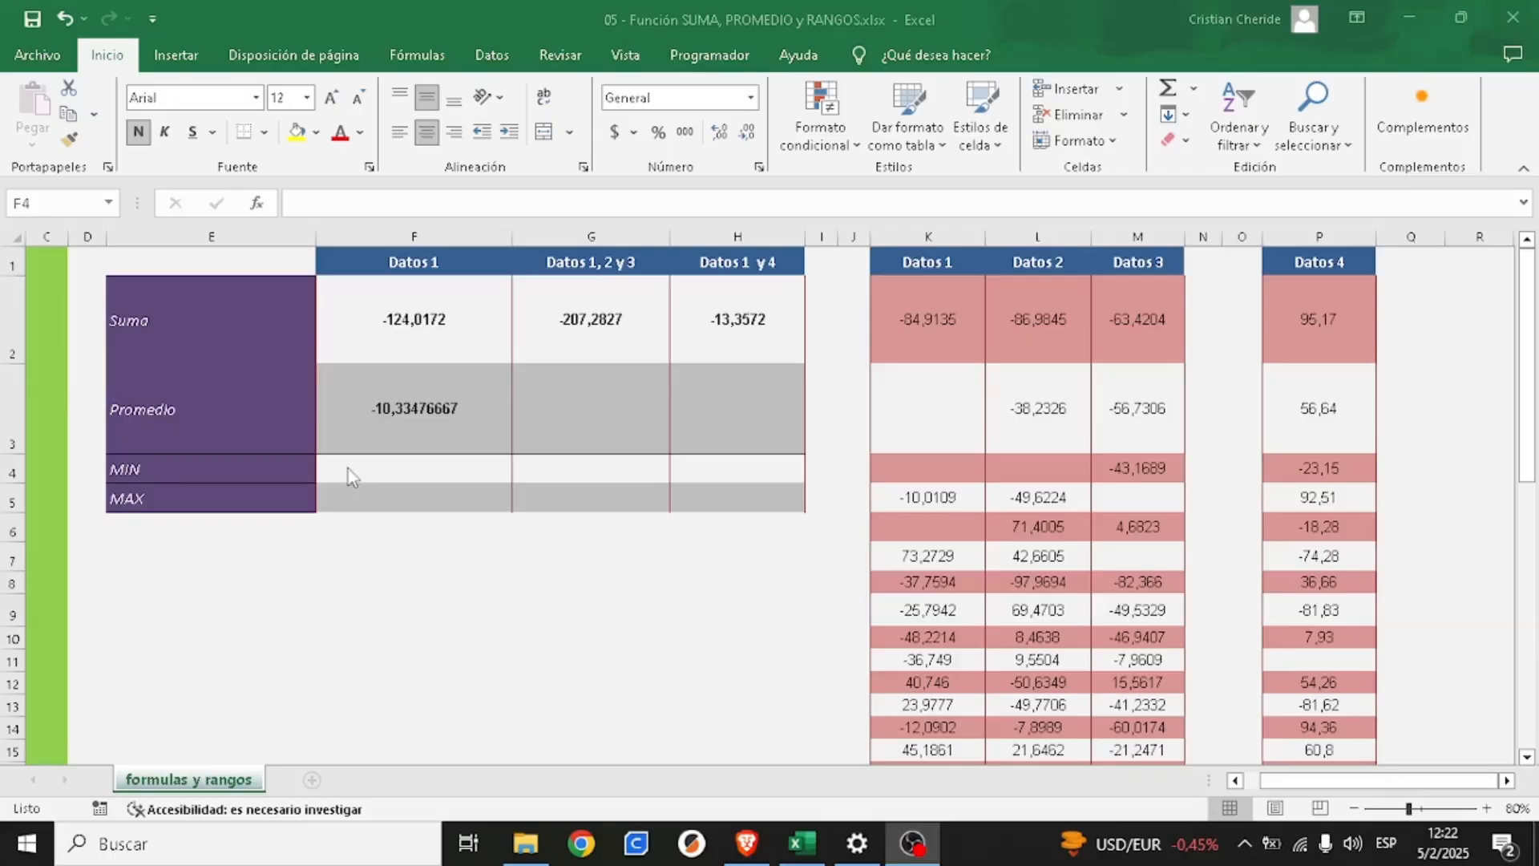
click(929, 301)
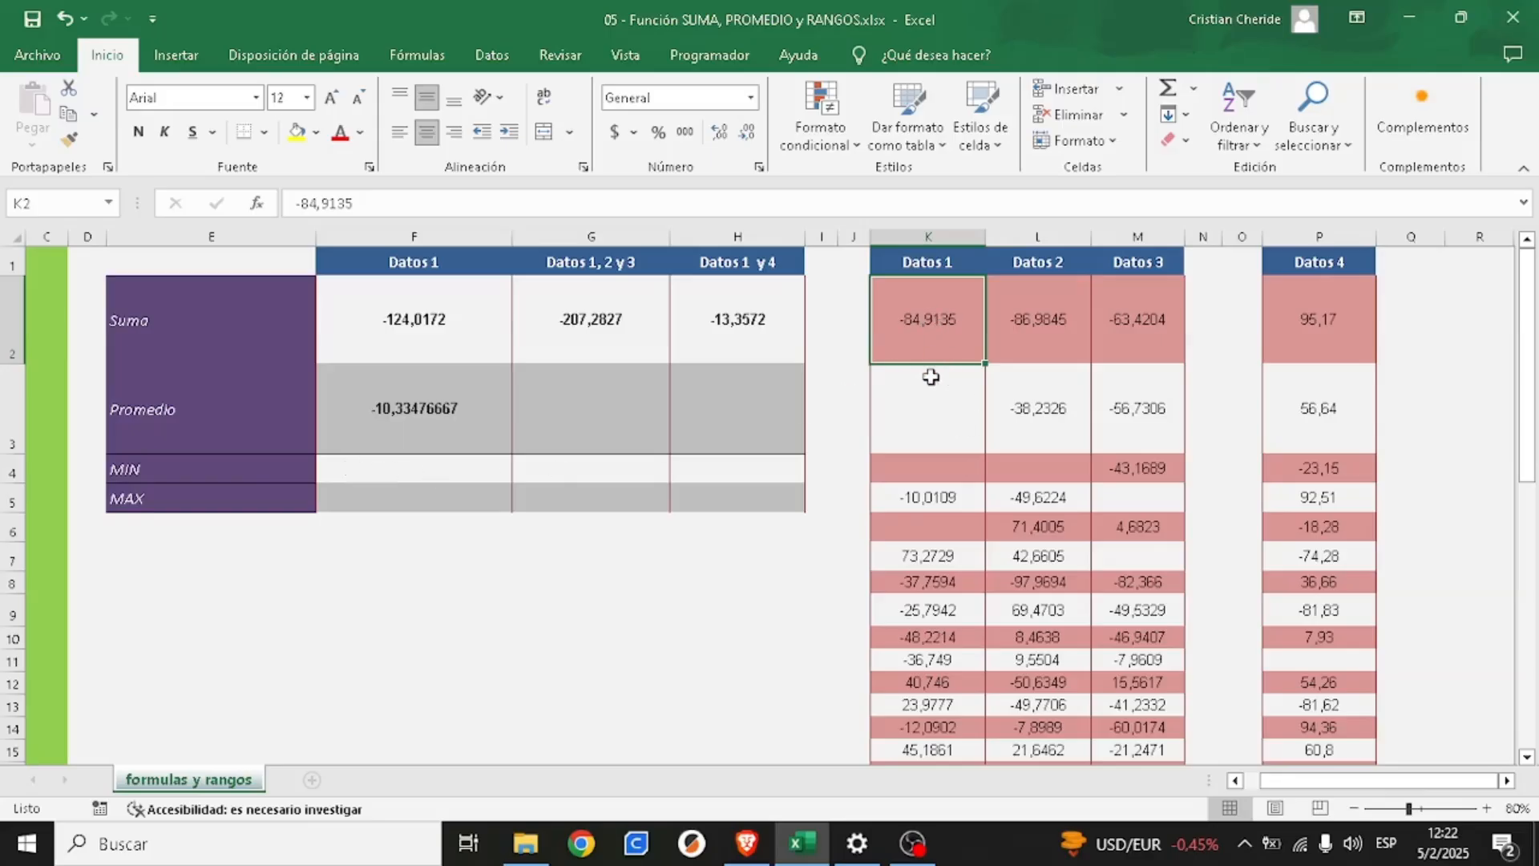
scroll(926, 633, down, 8)
scroll(926, 638, up, 8)
scroll(934, 589, down, 1)
scroll(696, 516, up, 1)
- Find the minimum of Datos 1 in cell F4 with the formula =MIN(K2:K49)
click(438, 469)
key(ctrl+n)
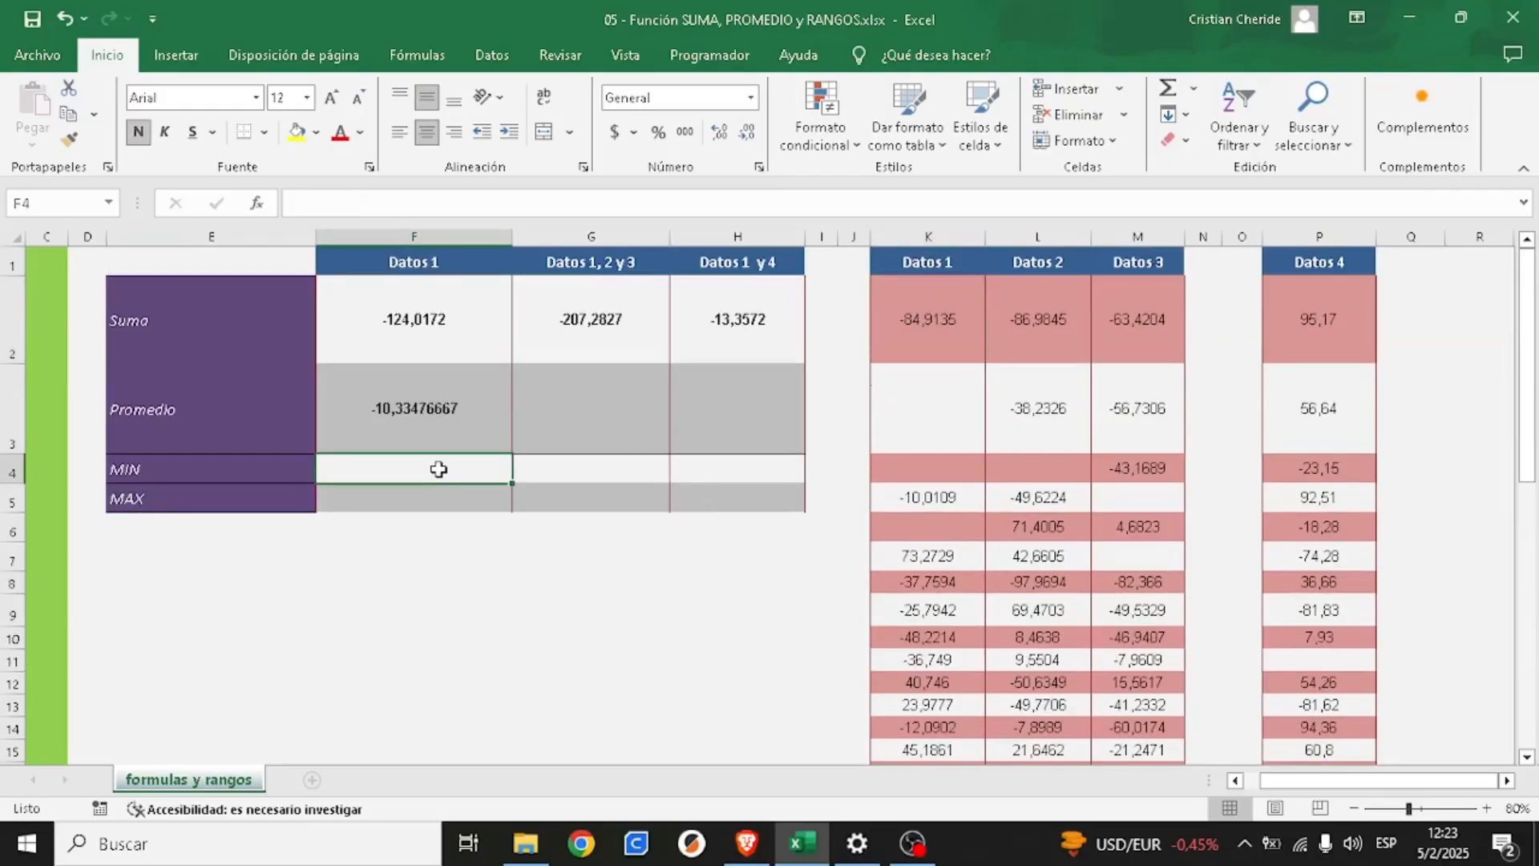
text(=)
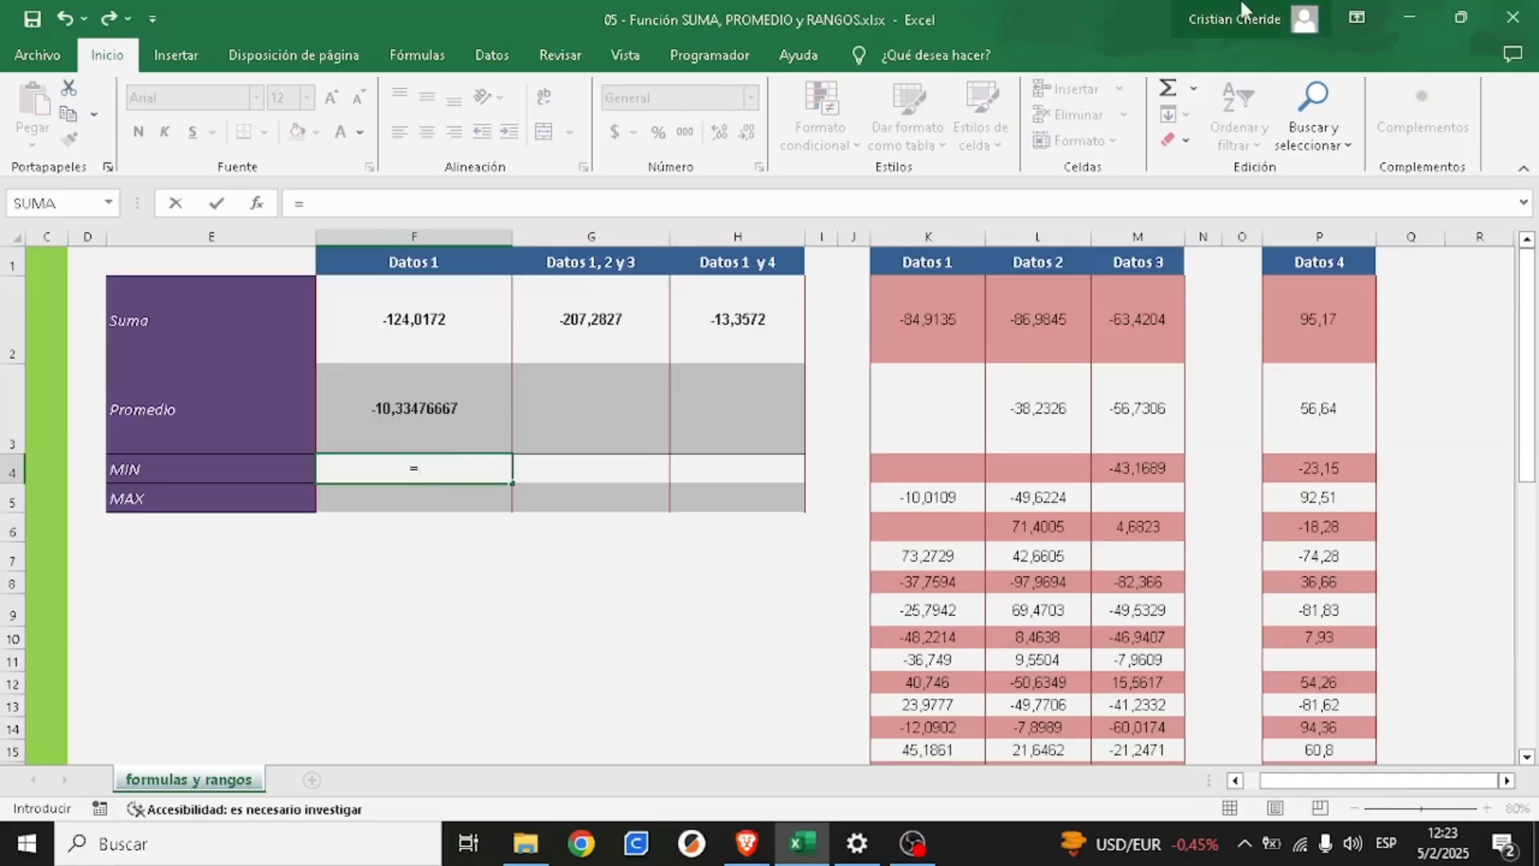
text(min)
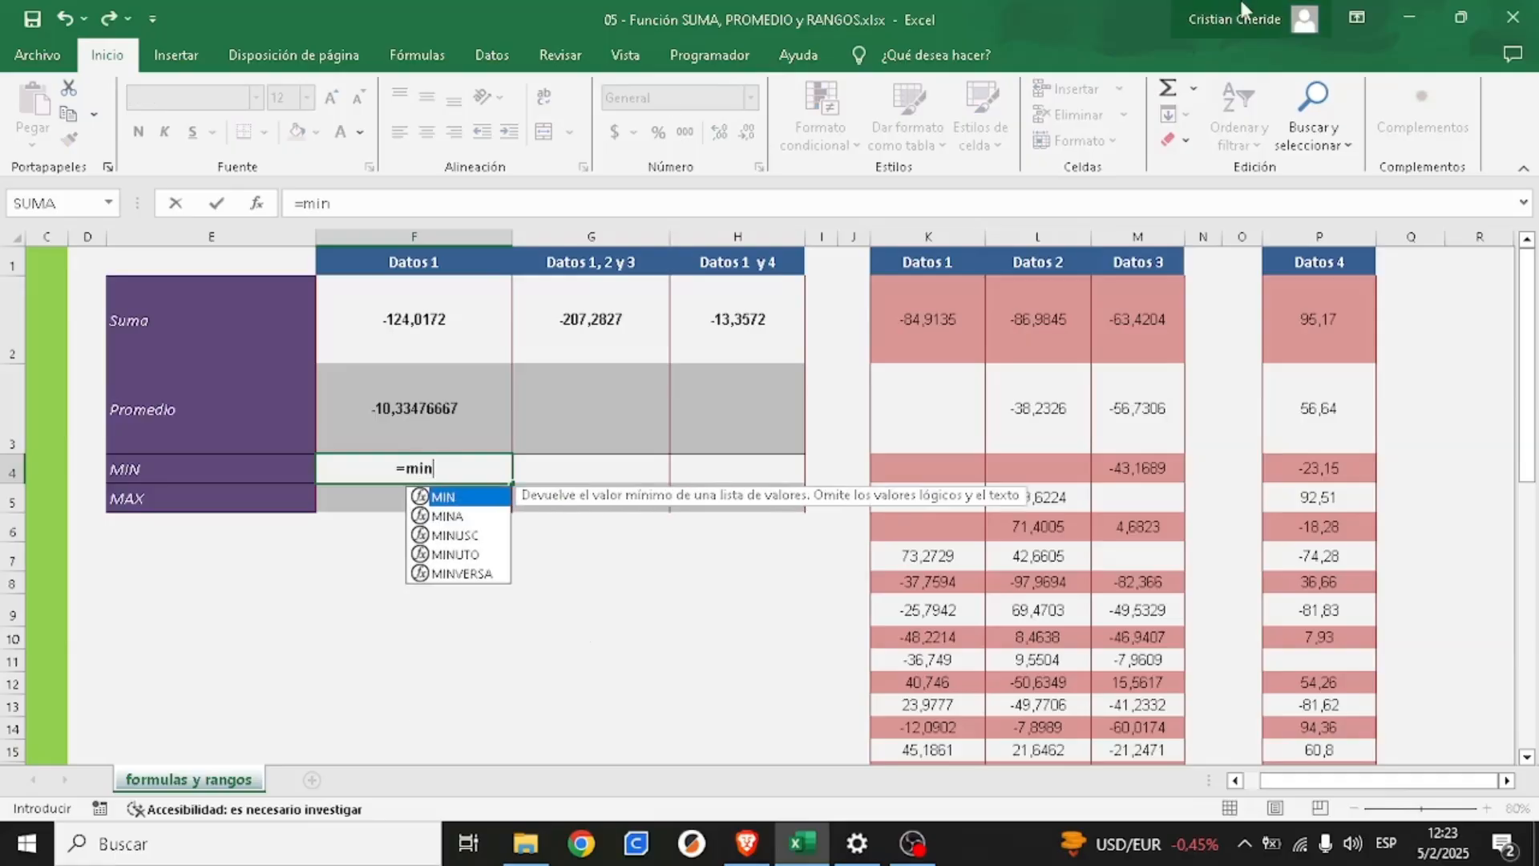
text(()
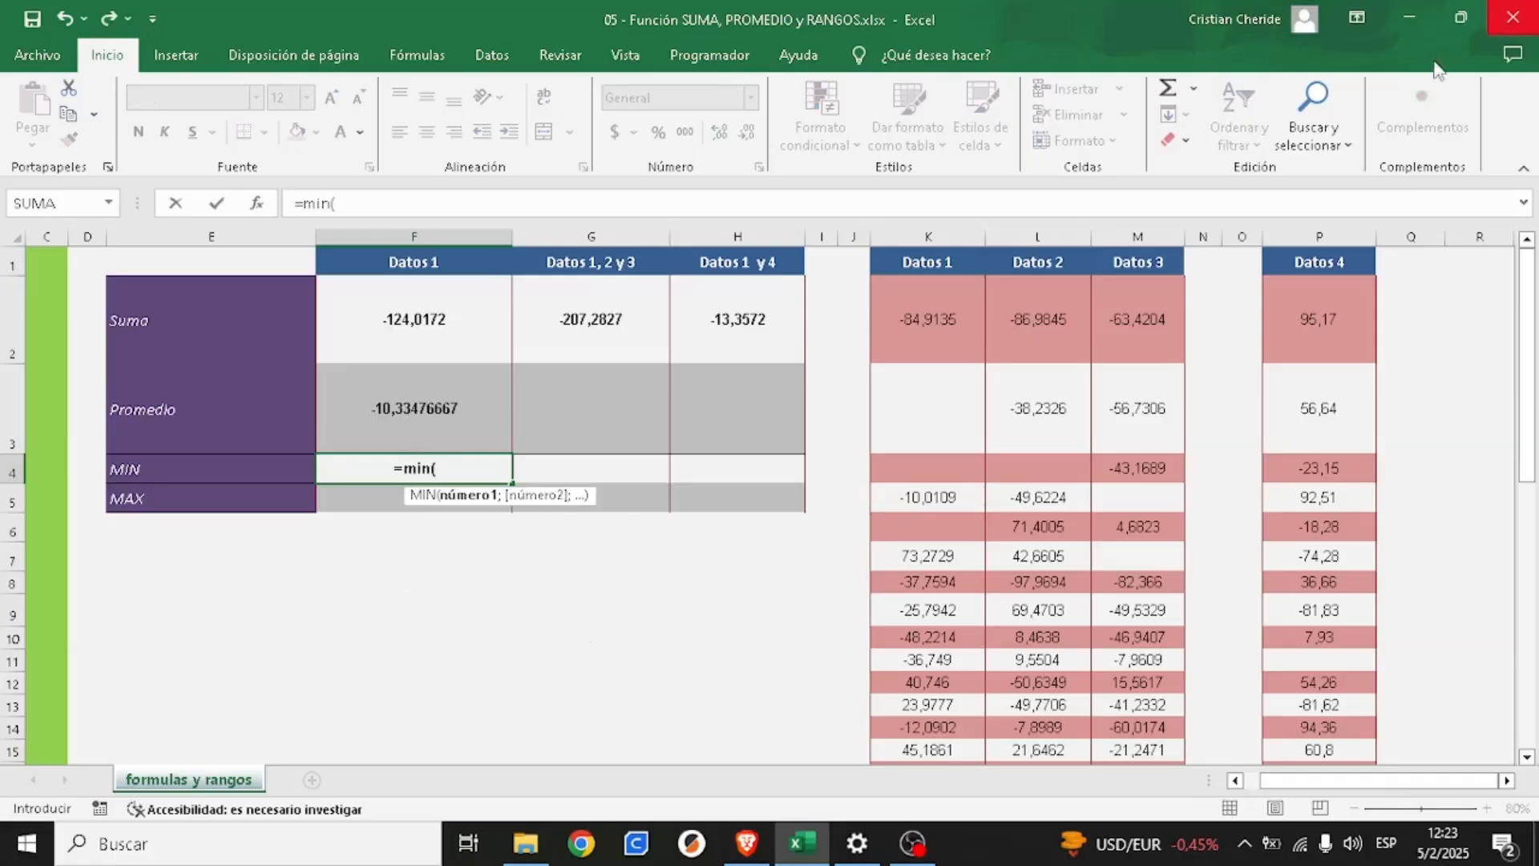
drag(958, 303, 951, 697)
text())
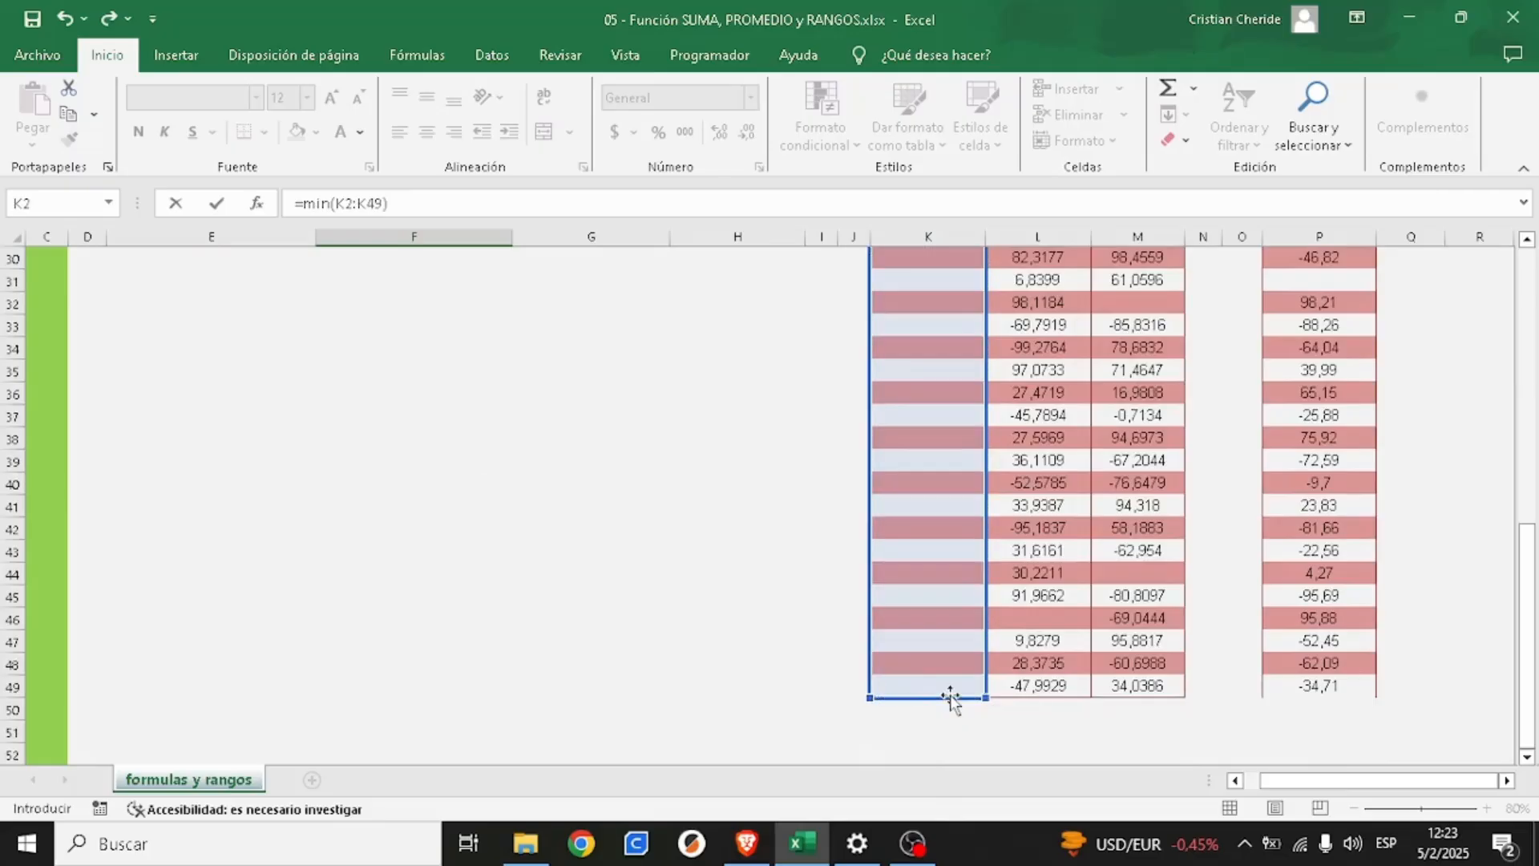
key(Return)
key(Up)
key(Up)
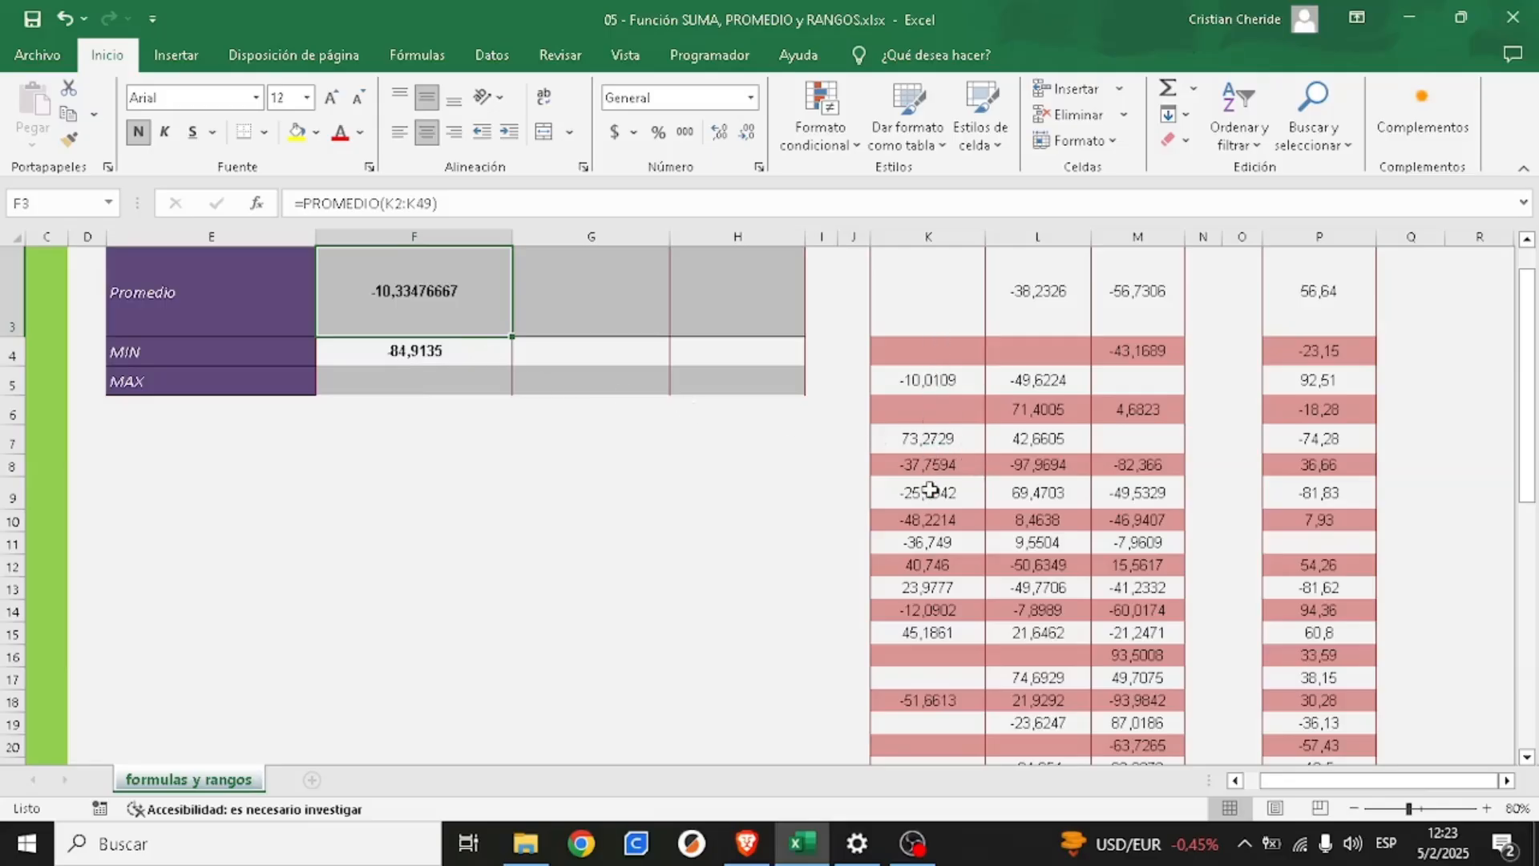
- Check the individual Datos 1 values in column K against the minimum in cell F4
click(930, 382)
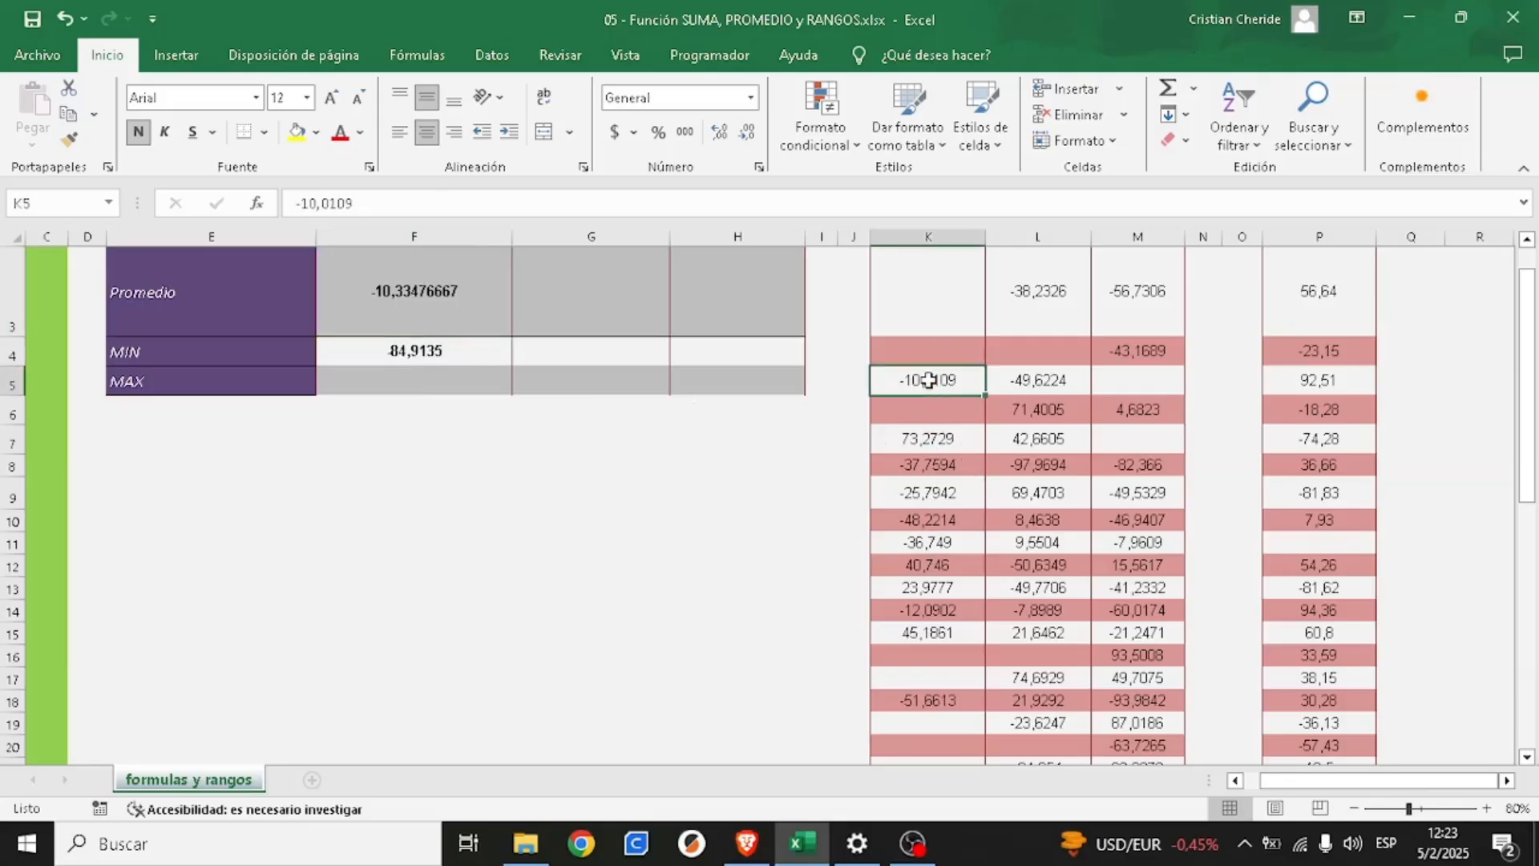
click(927, 440)
click(927, 465)
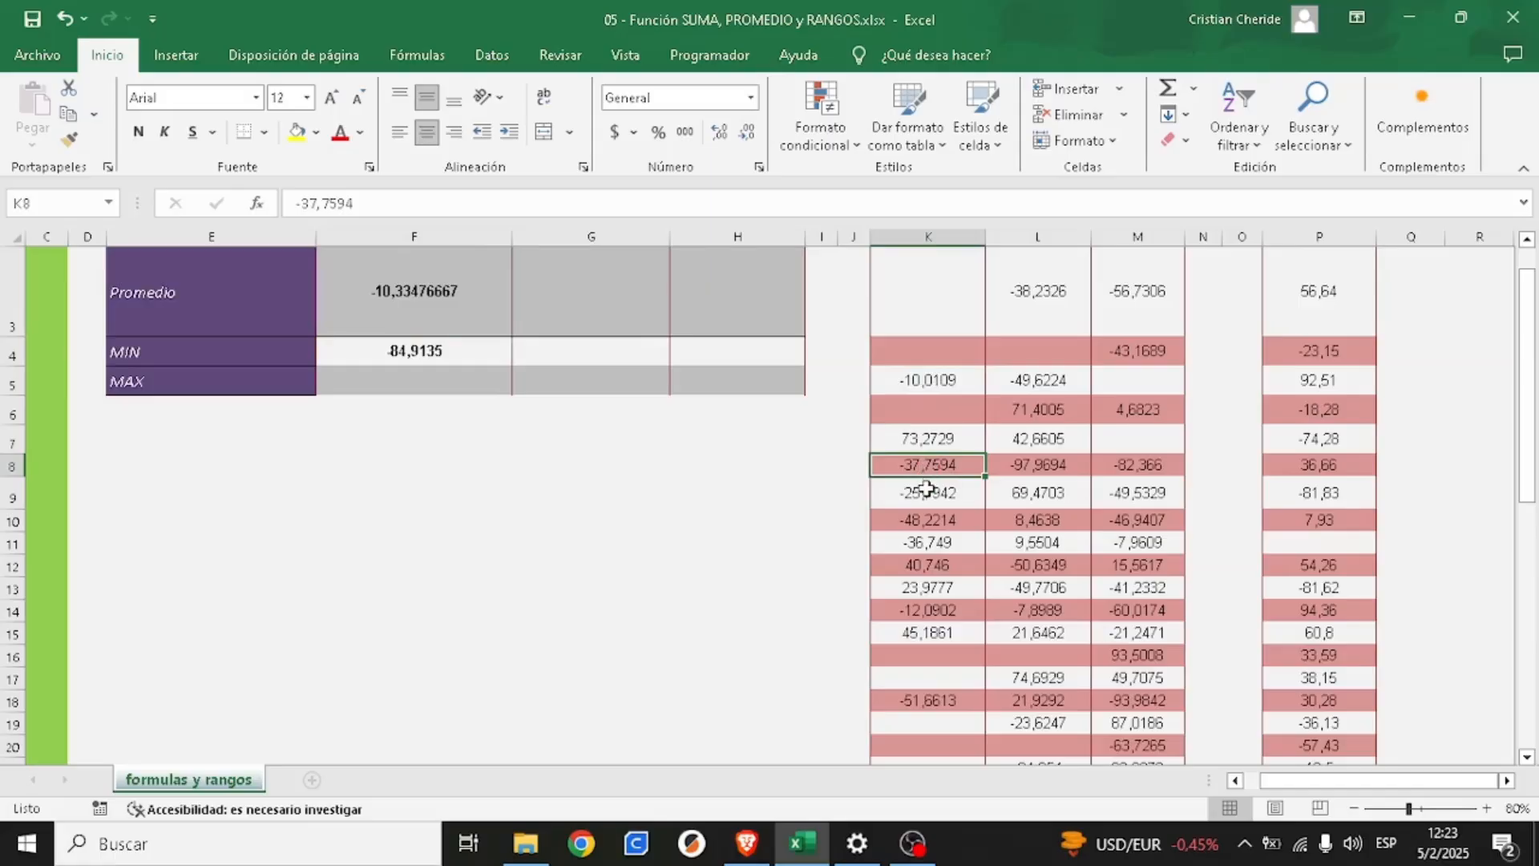
click(927, 492)
click(924, 519)
click(922, 545)
click(925, 565)
click(925, 588)
click(926, 610)
click(926, 634)
scroll(922, 625, down, 2)
click(919, 476)
scroll(940, 544, up, 2)
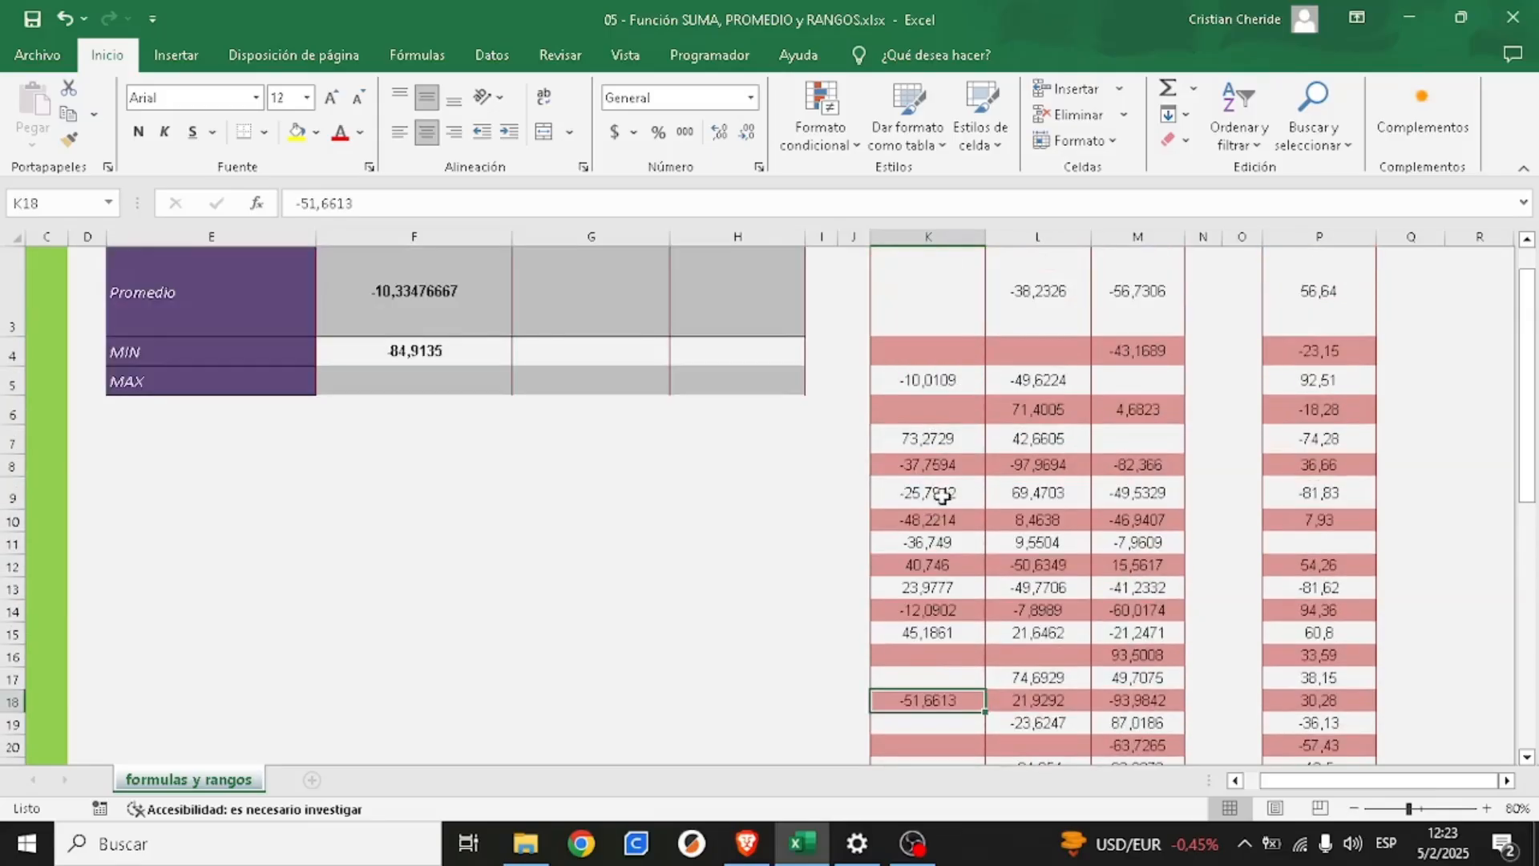
scroll(930, 609, down, 5)
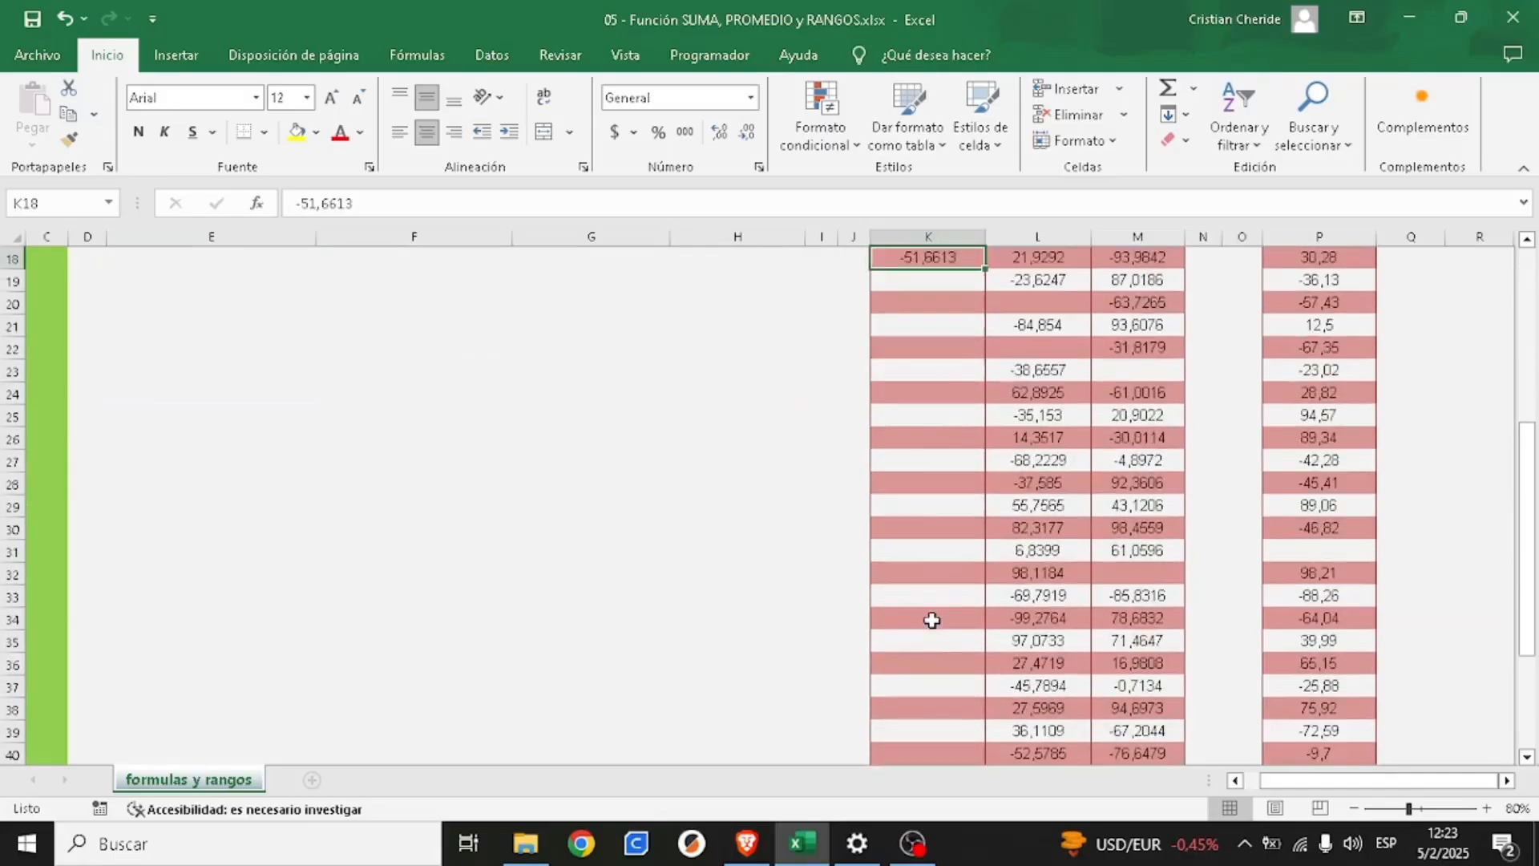
scroll(930, 613, up, 6)
click(919, 321)
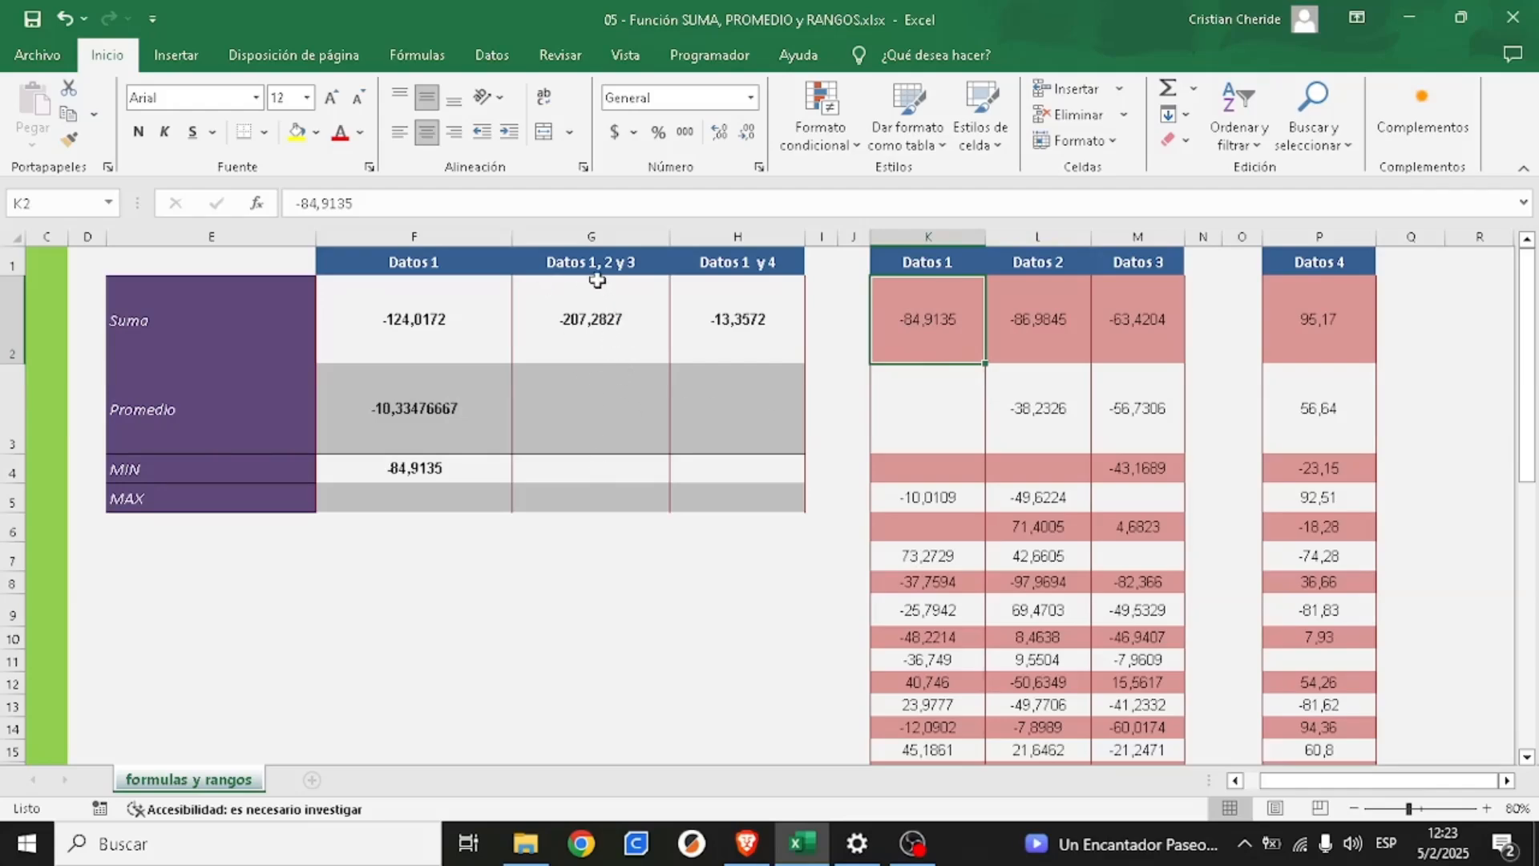
- Review the source columns for the remaining MIN cells: Datos 1 to 3 for G4, Datos 1 and 4 for H4
click(599, 471)
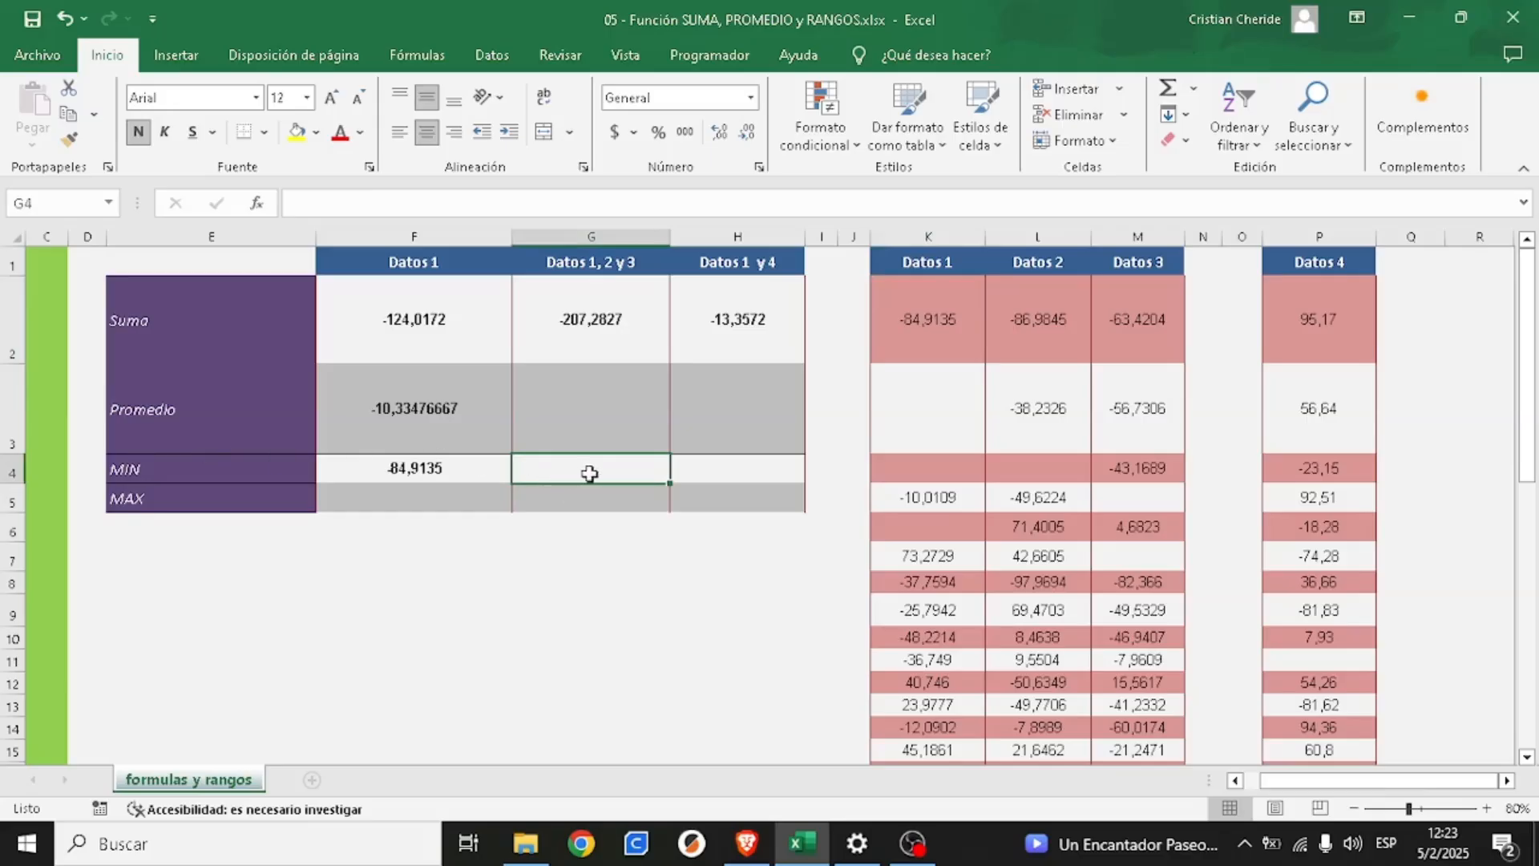
drag(904, 265, 1179, 750)
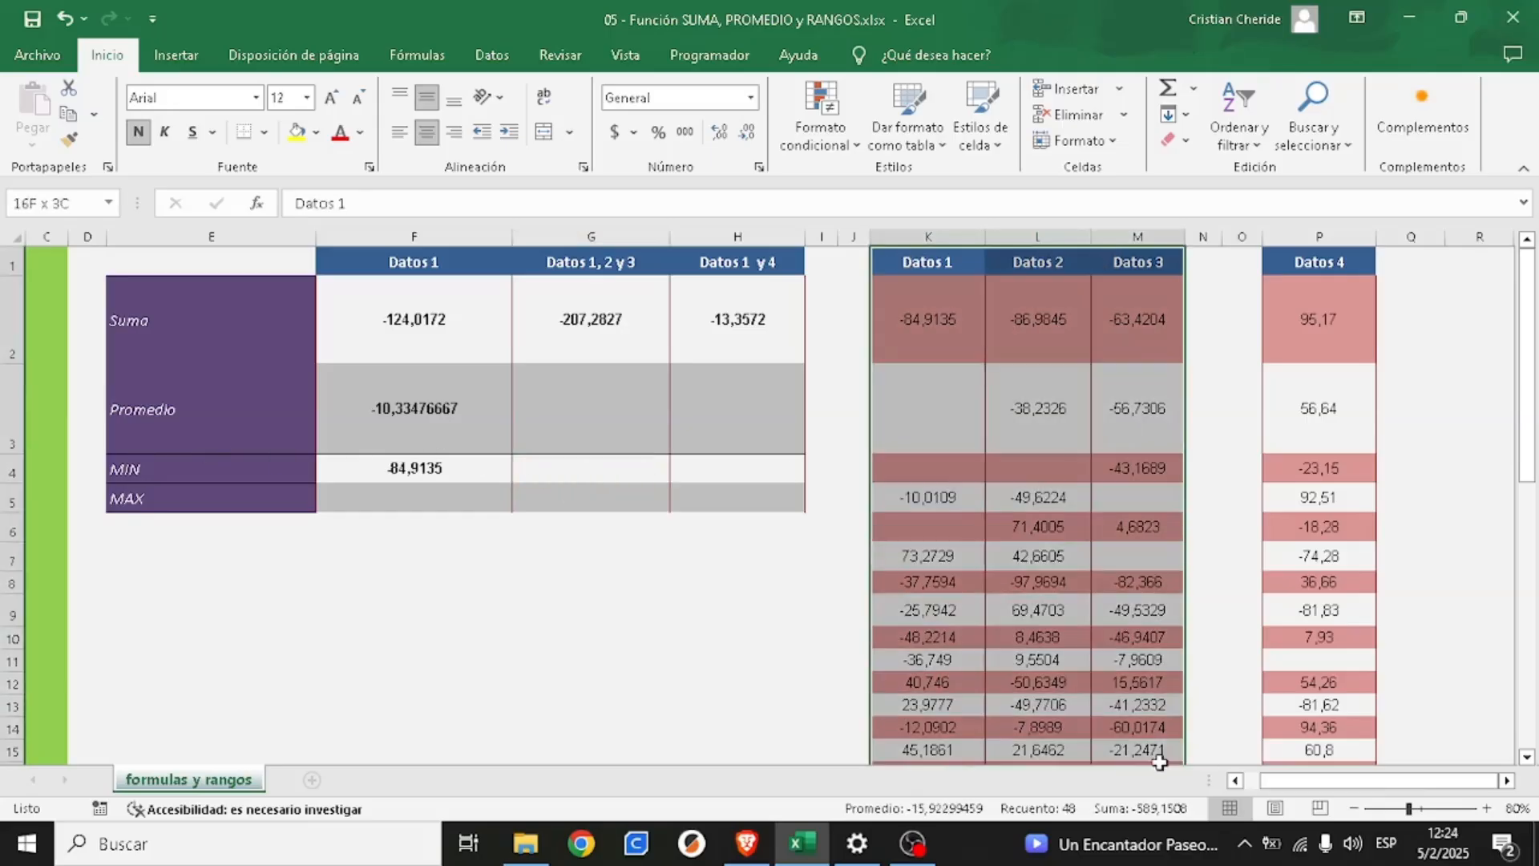
click(644, 465)
click(725, 468)
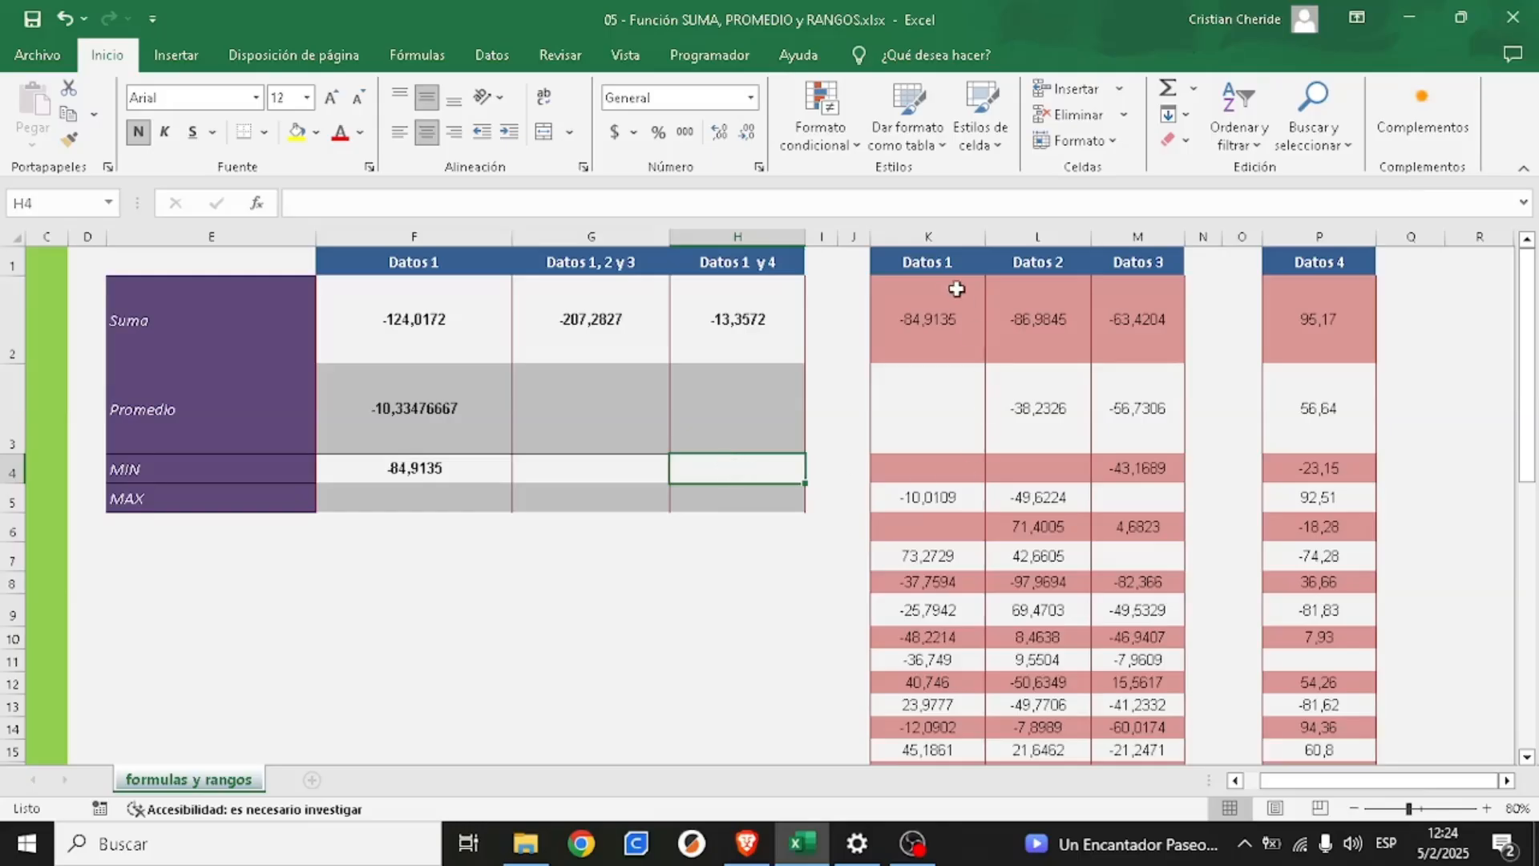
drag(931, 260, 974, 659)
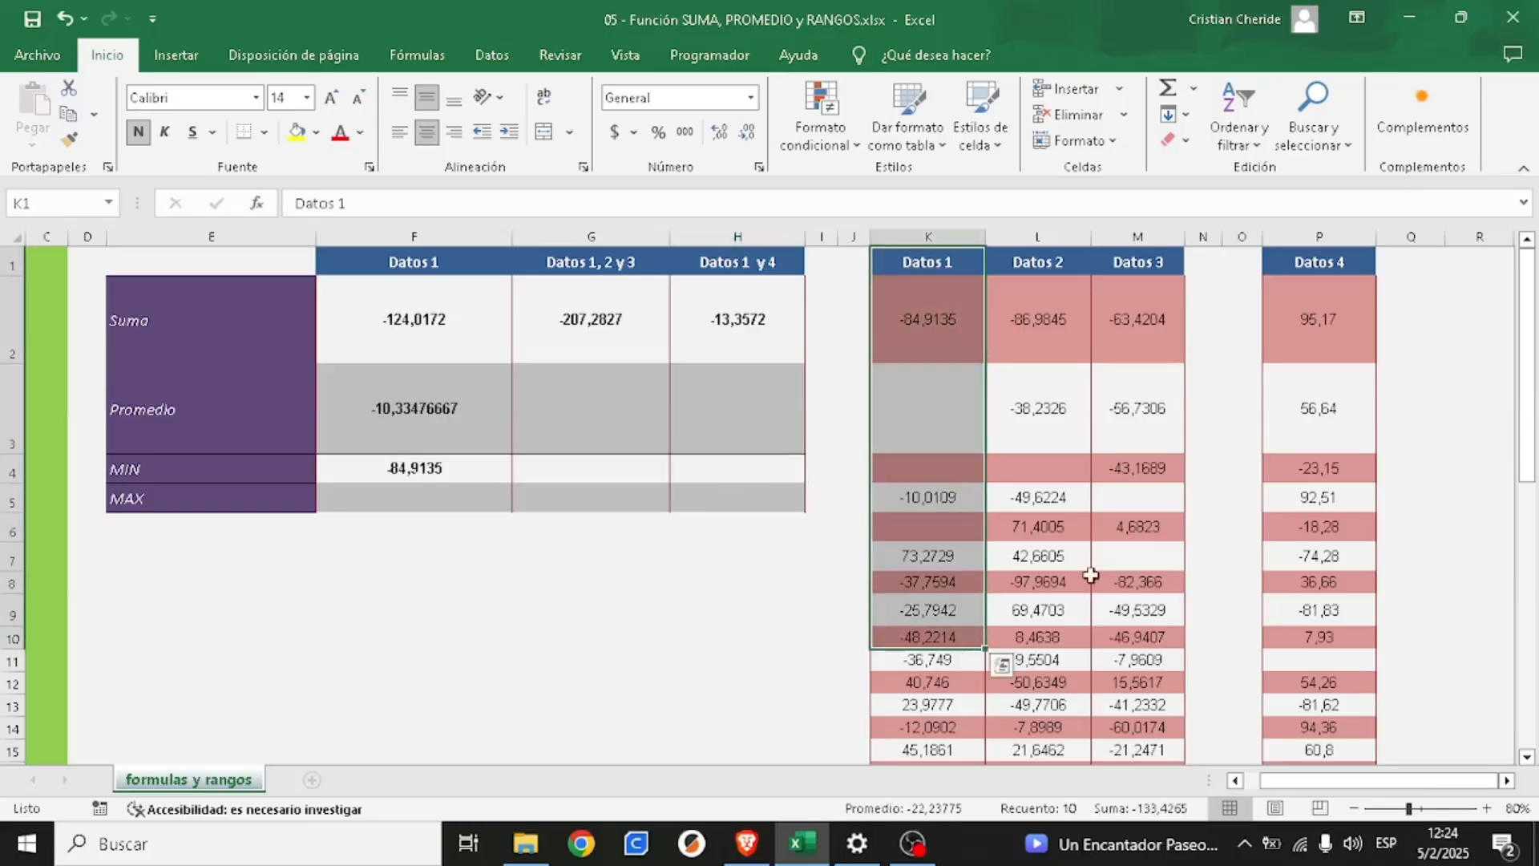
drag(1337, 260, 1331, 662)
click(726, 468)
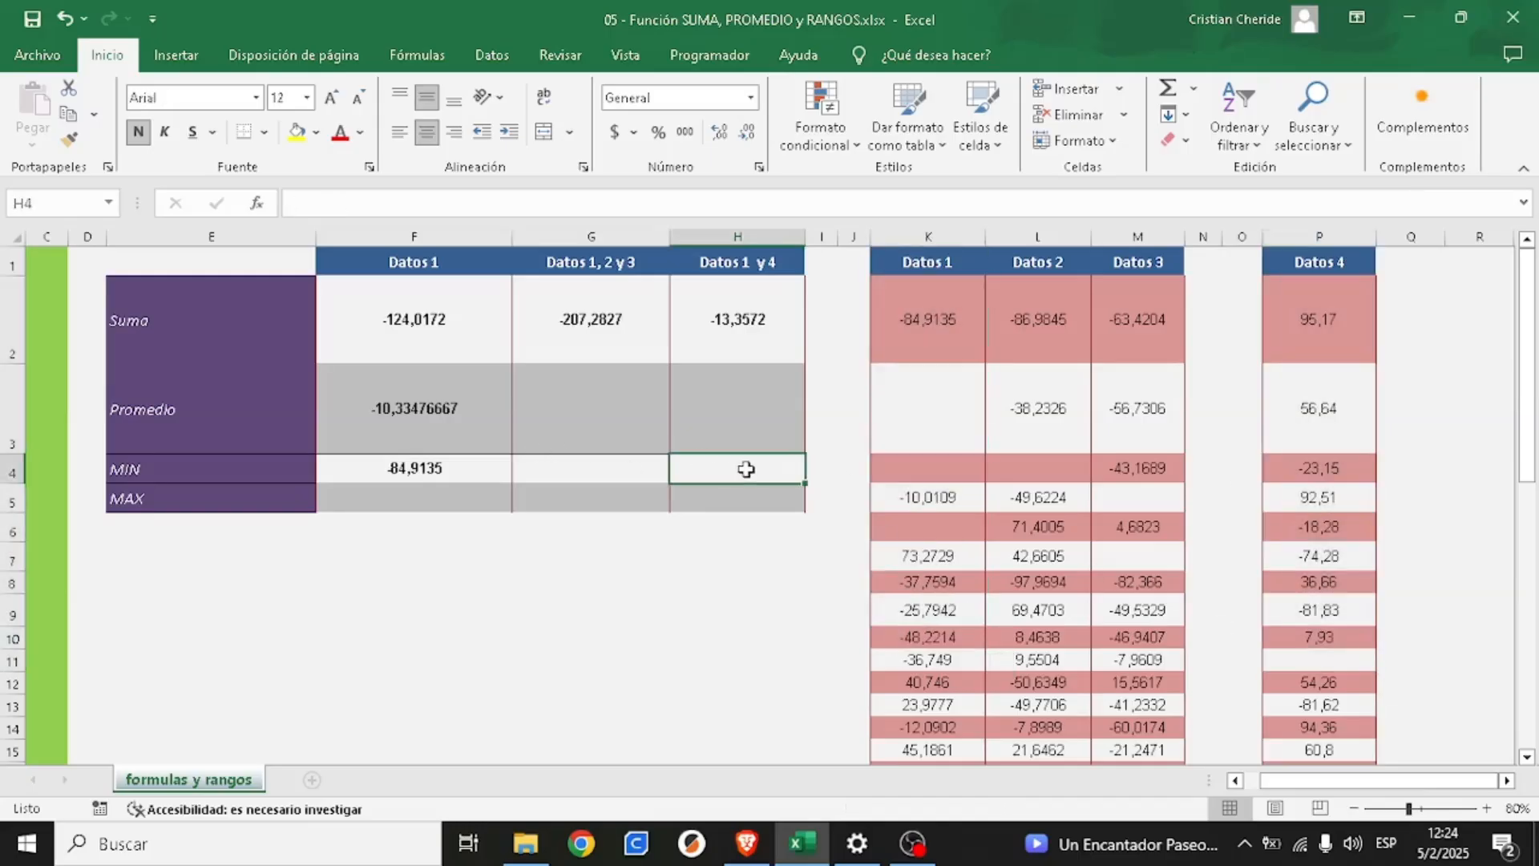
- Find the maximum of Datos 1 in cell F5 with the formula =MAX(K2:K49)
click(403, 500)
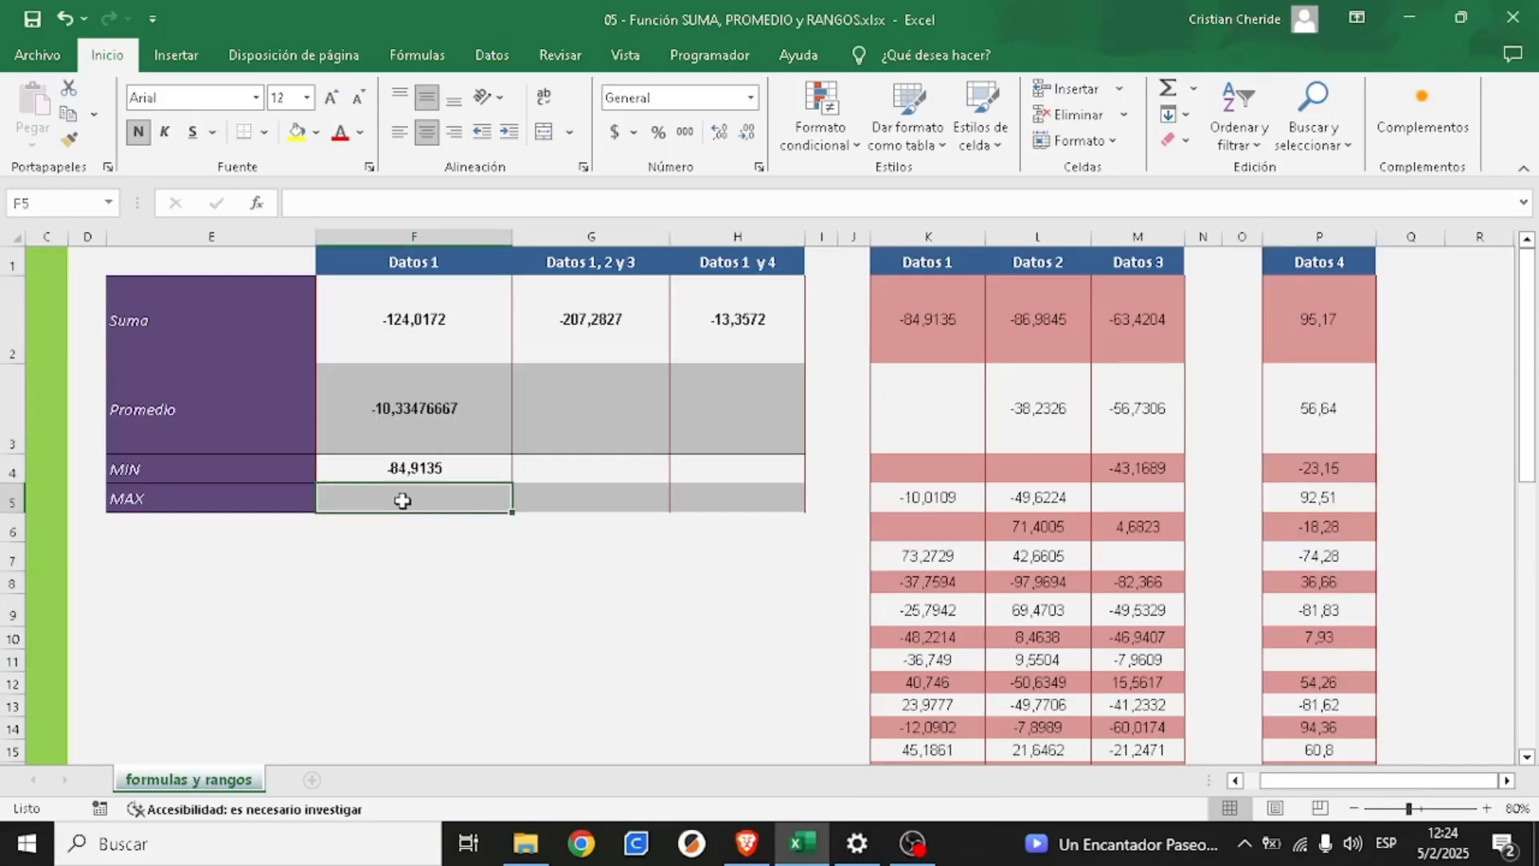
text(=)
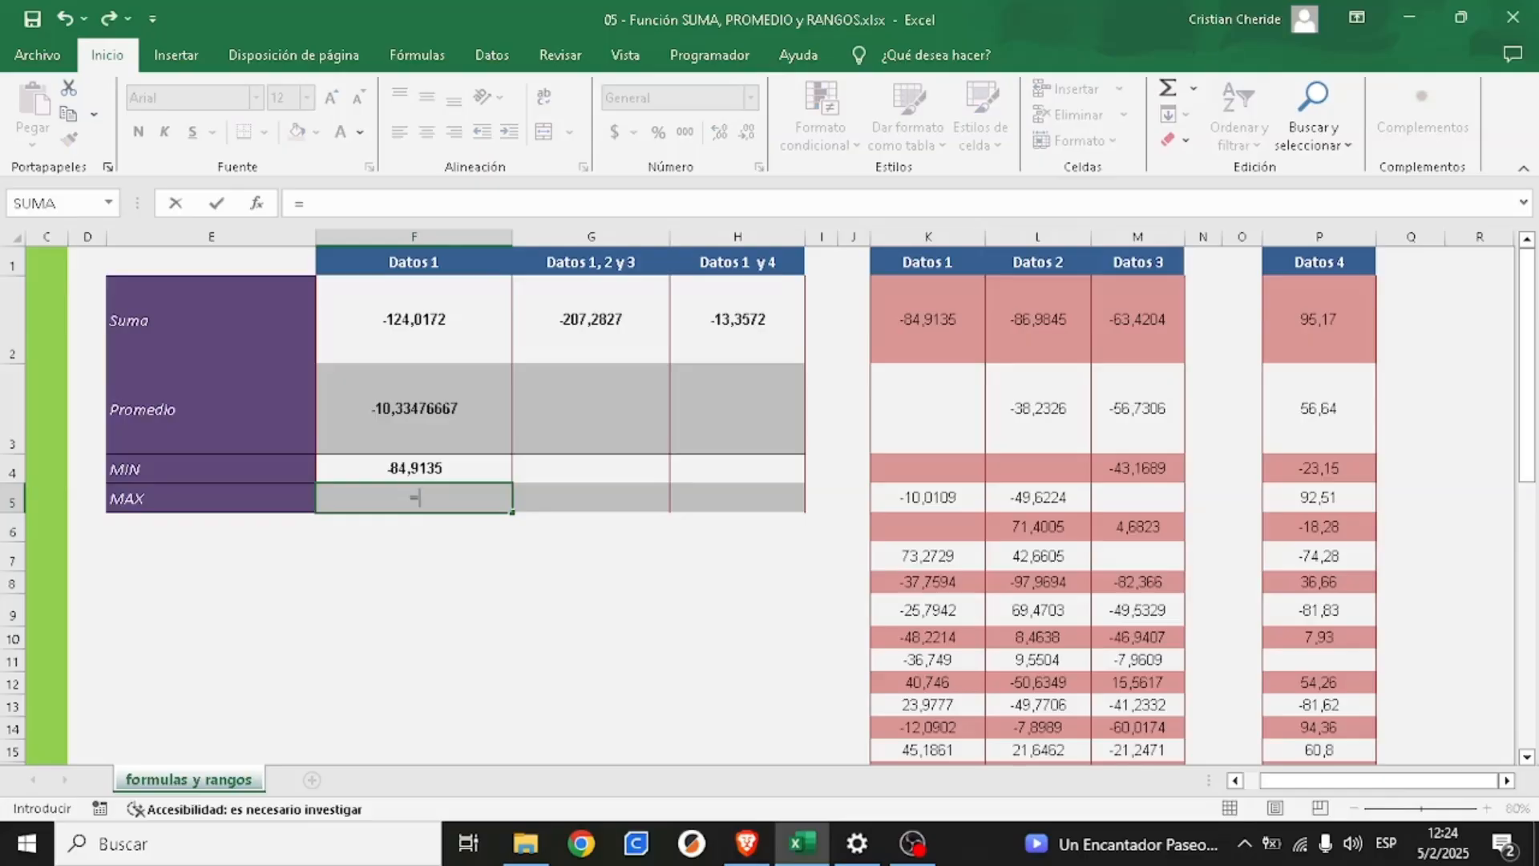
text(max)
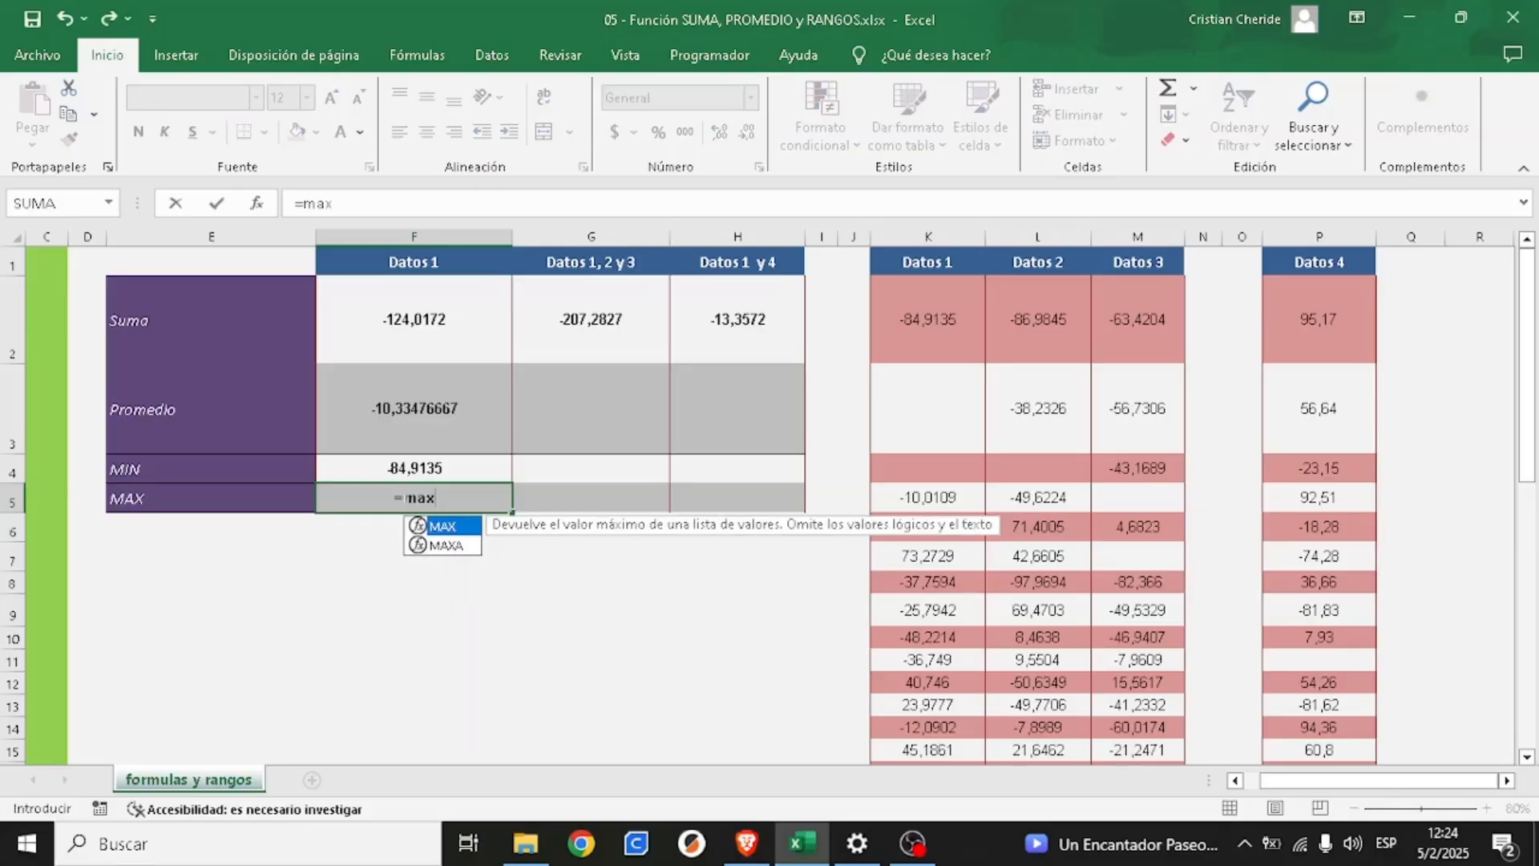
text(()
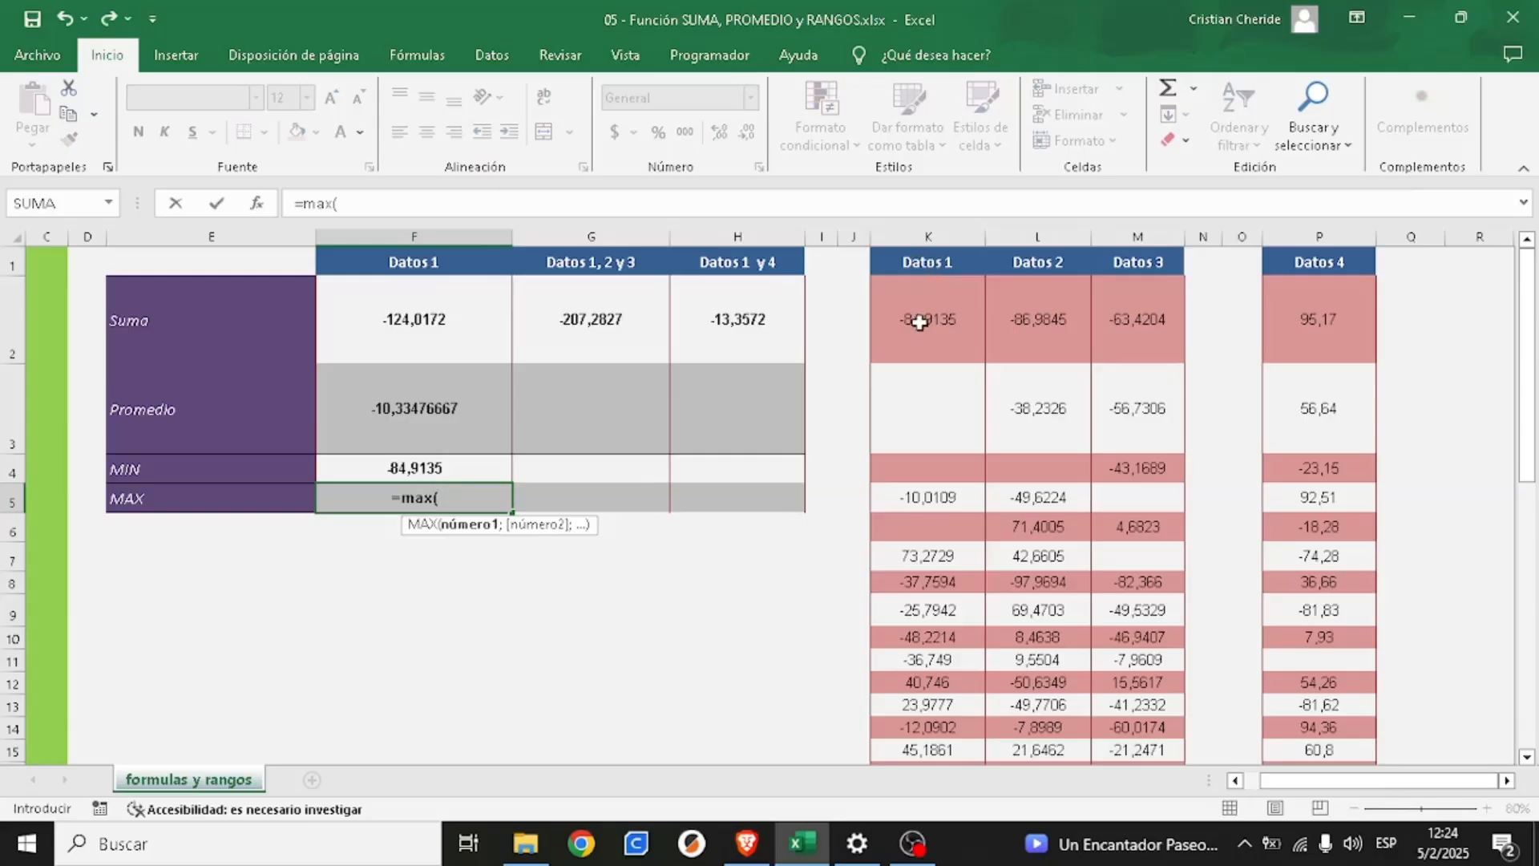
drag(920, 321, 935, 742)
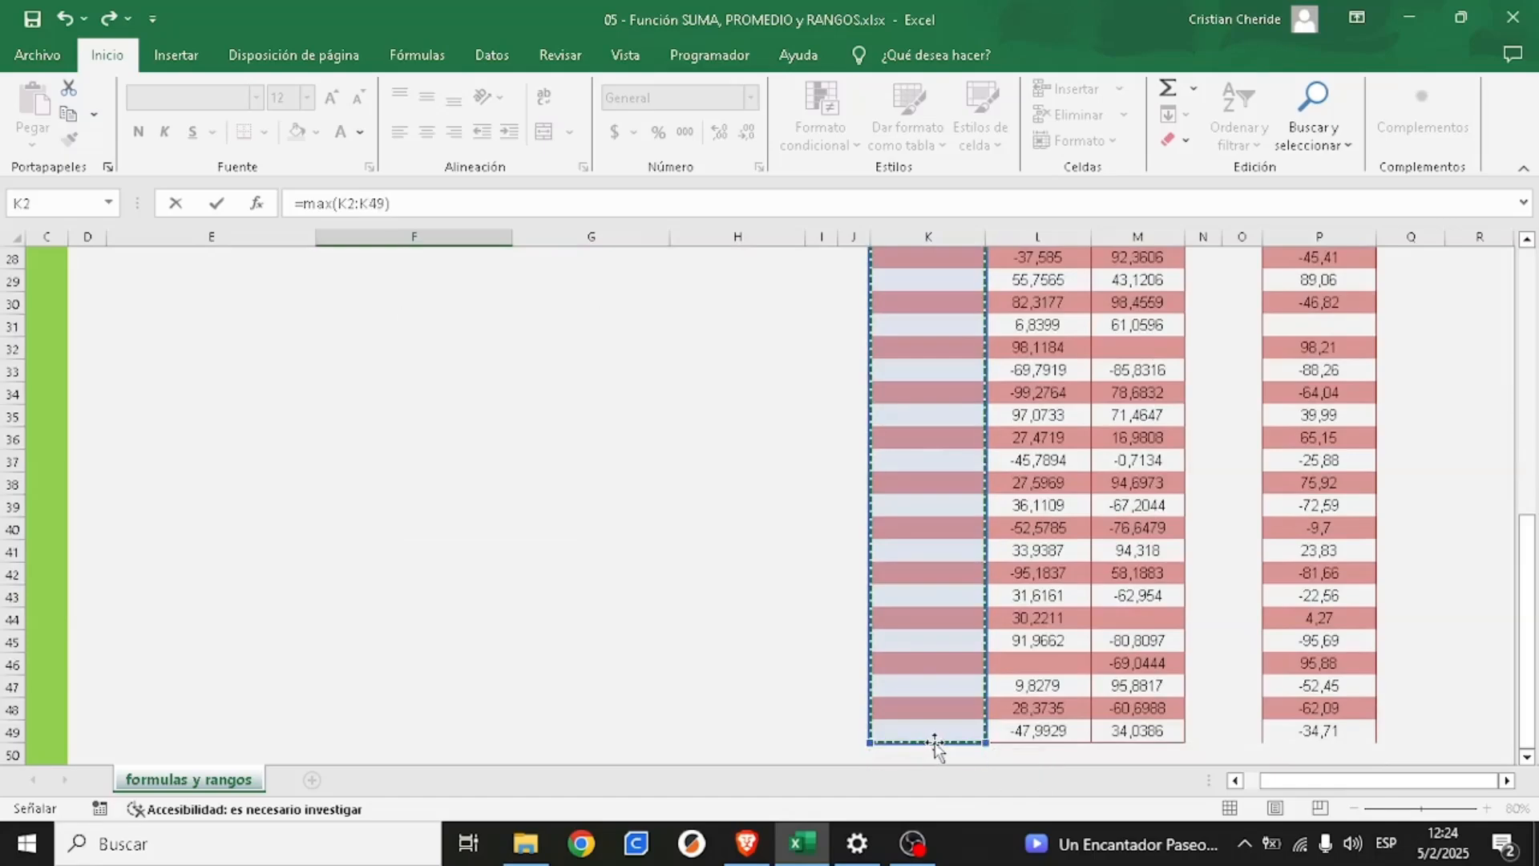
key(Return)
key(Up)
key(Up)
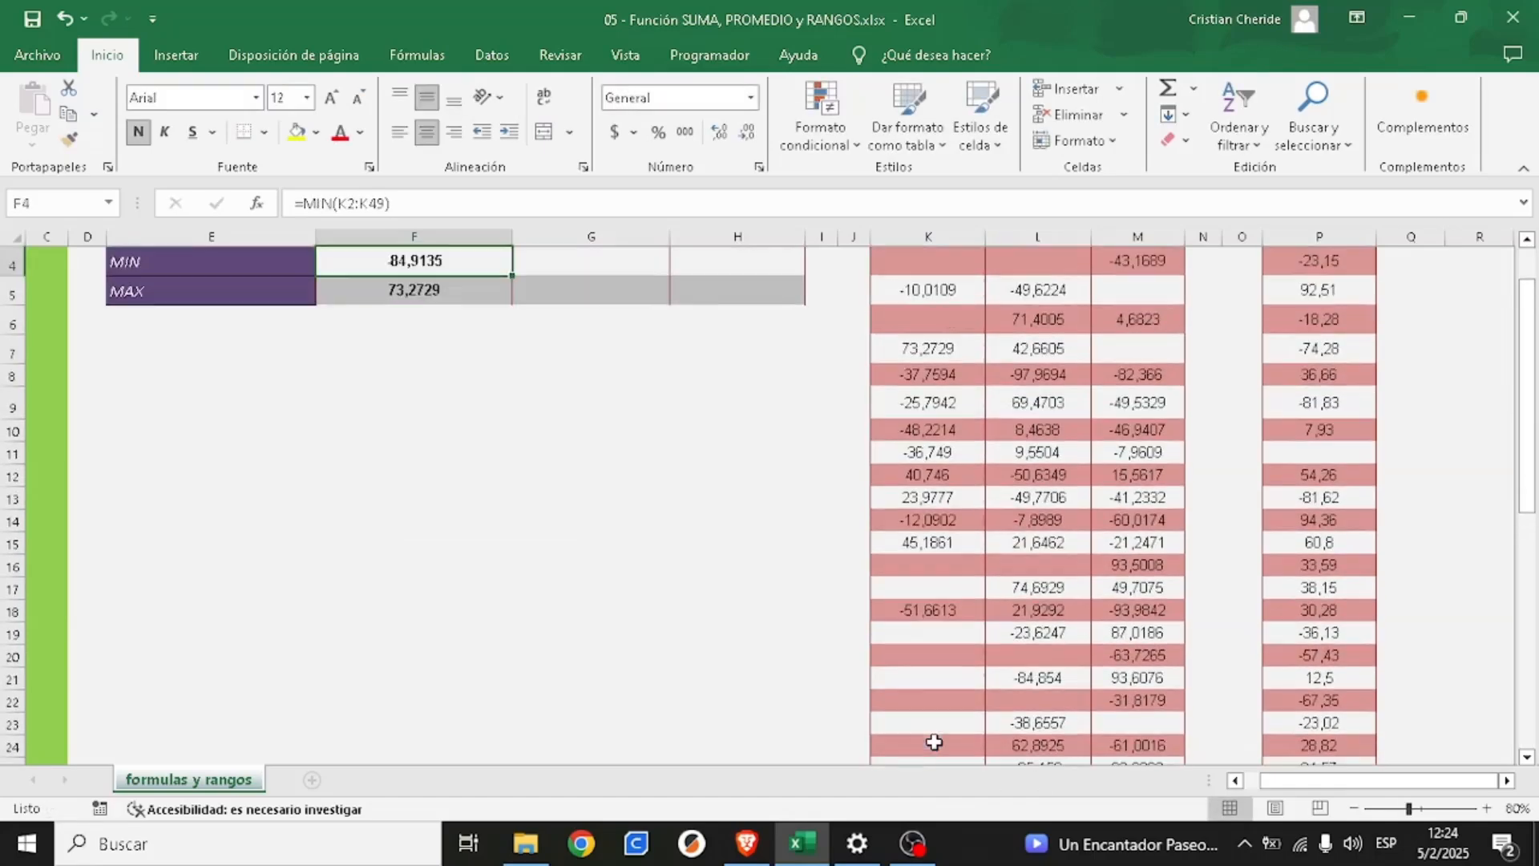
- Check the maximum in cell F5 against the positive Datos 1 values in column K
scroll(935, 742, up, 1)
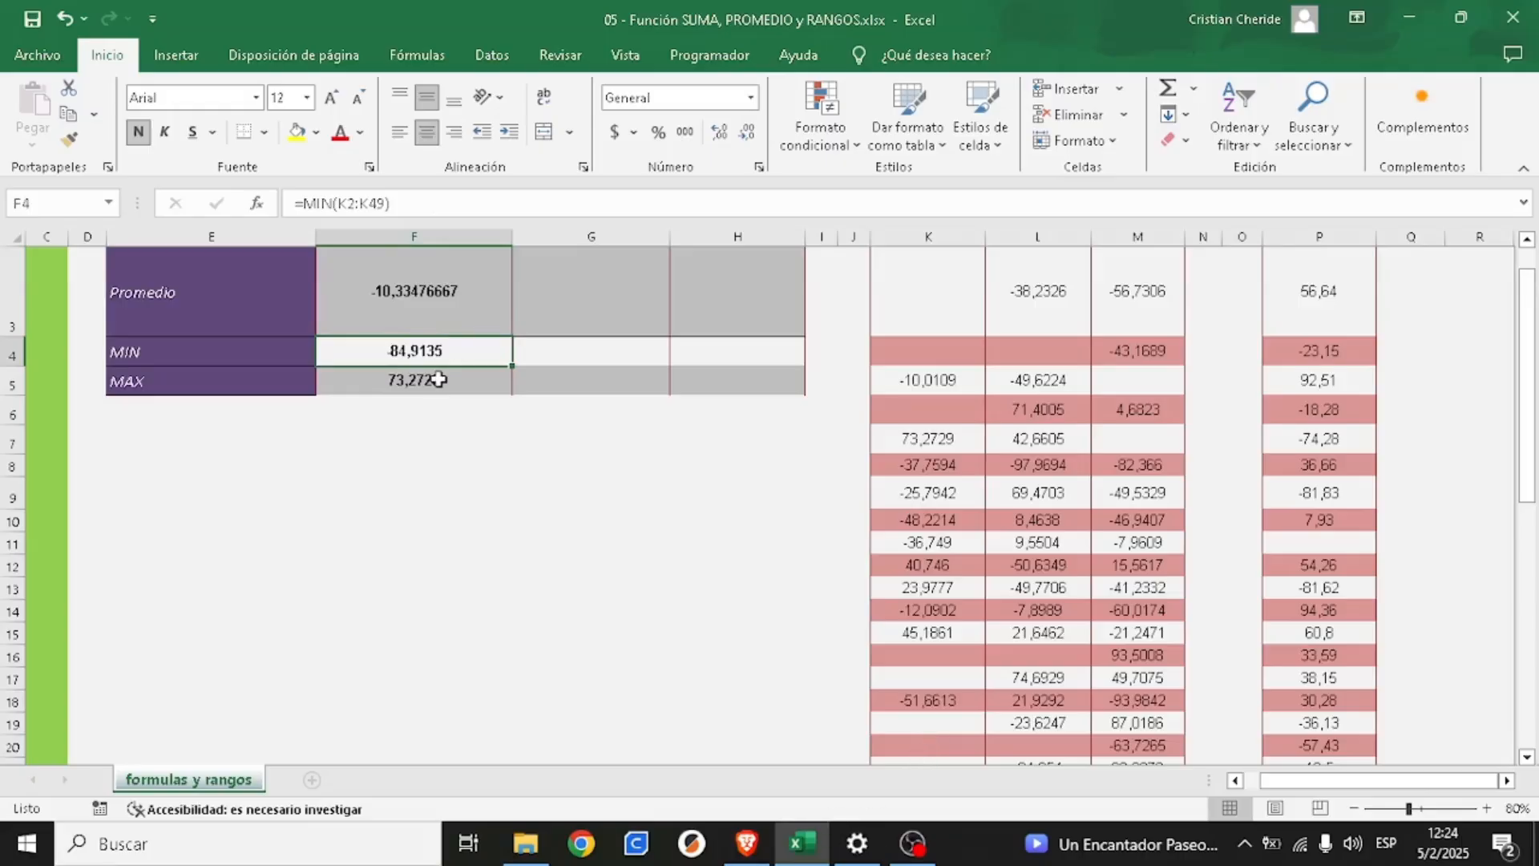
scroll(434, 356, up, 1)
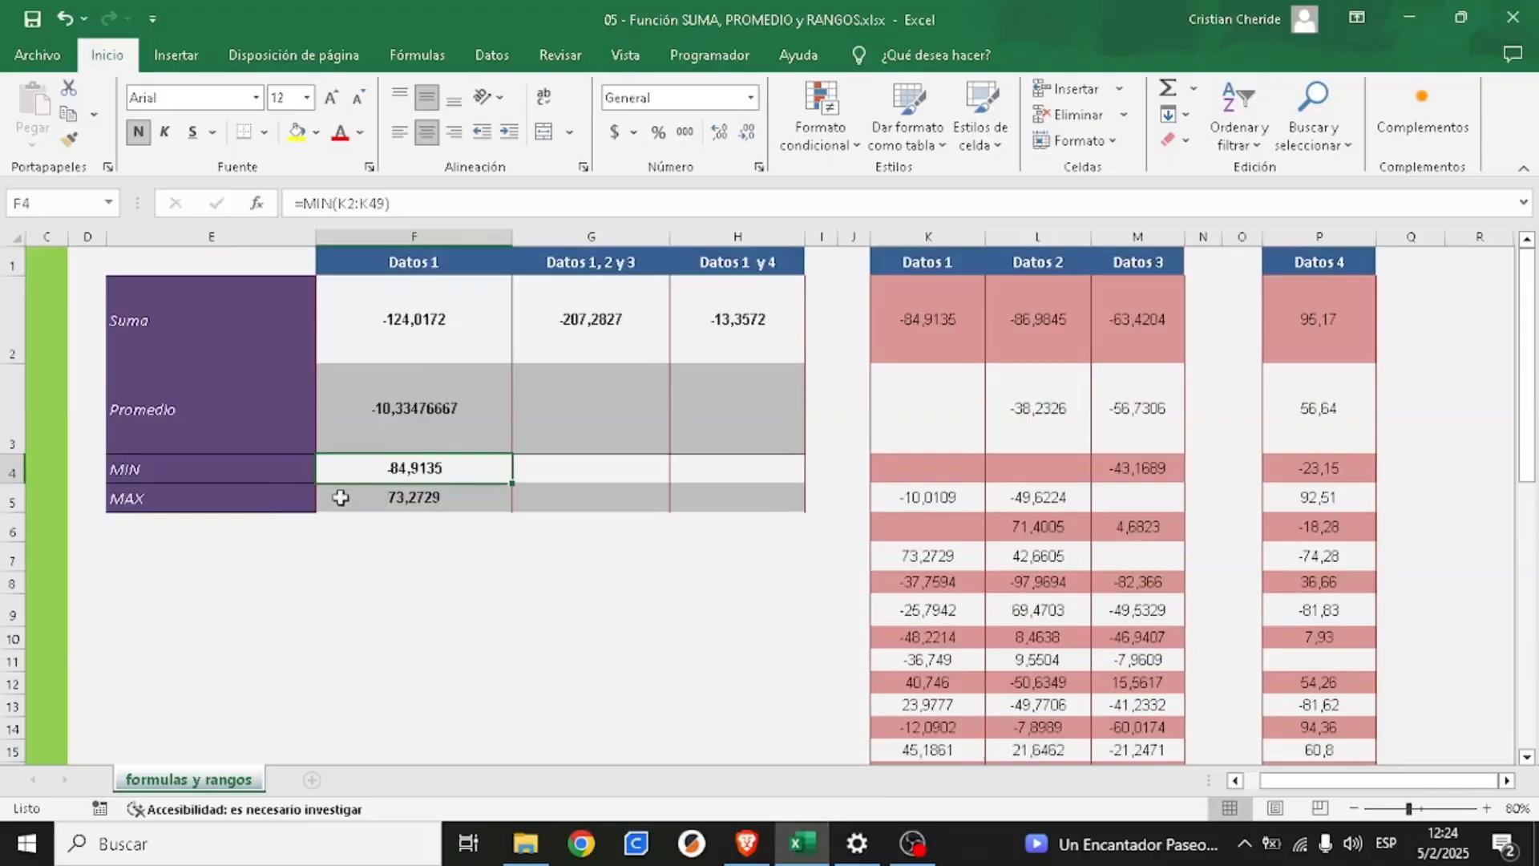
click(417, 505)
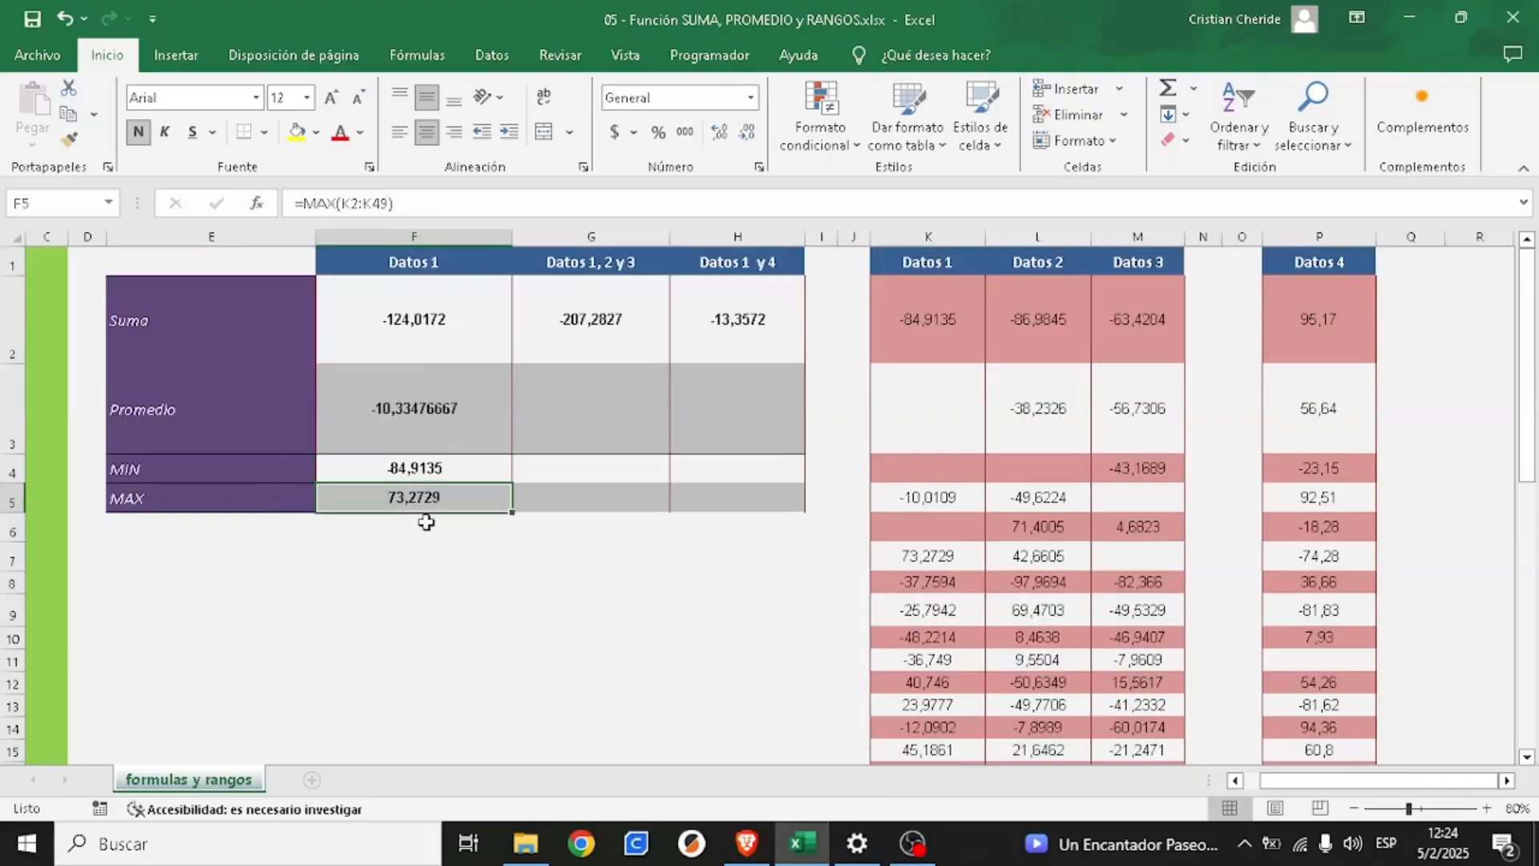
scroll(941, 455, down, 1)
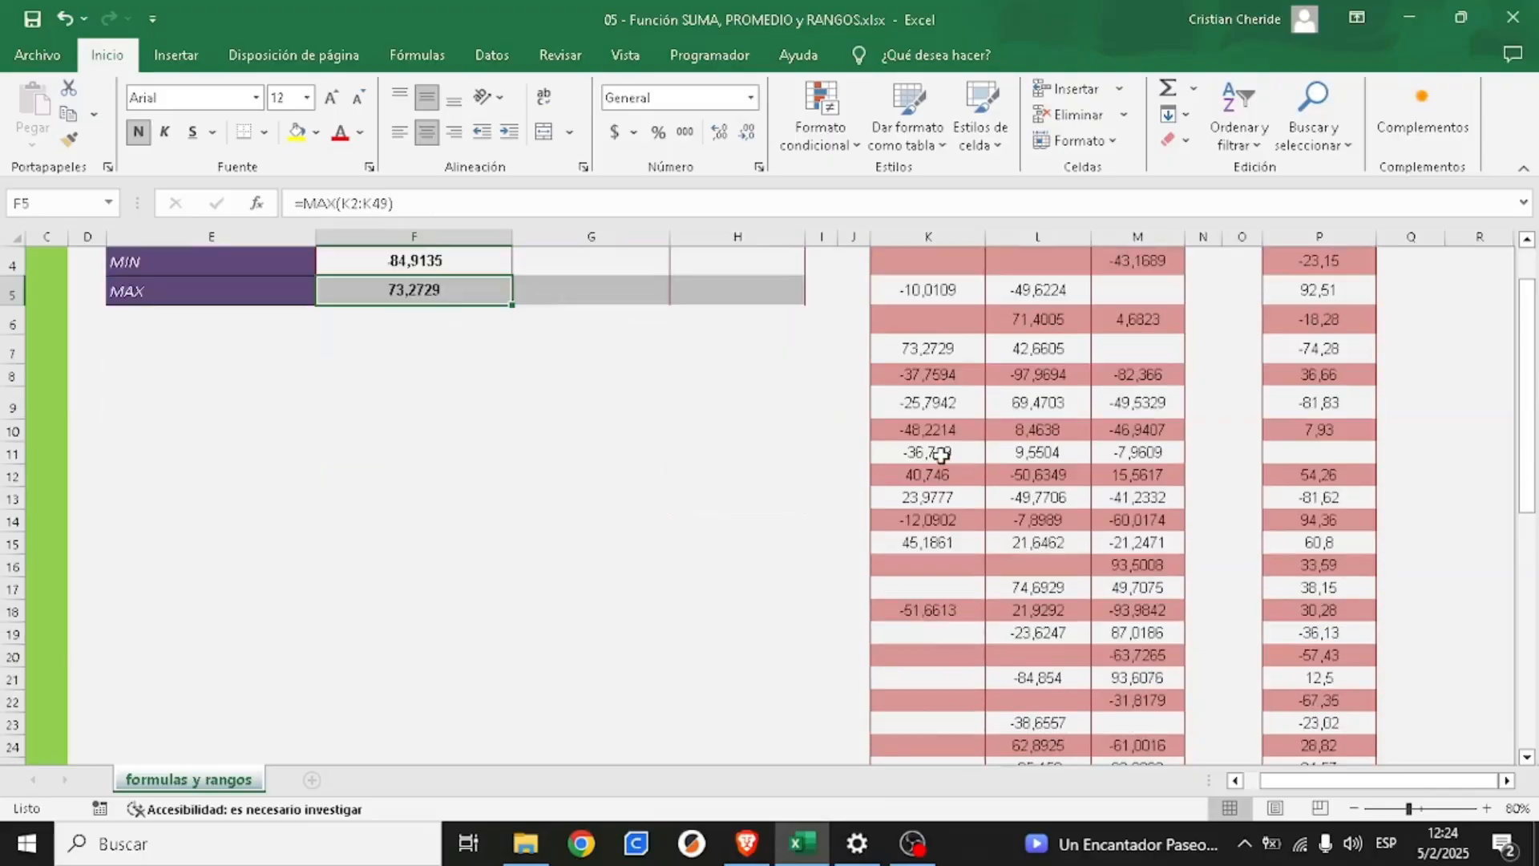
click(931, 347)
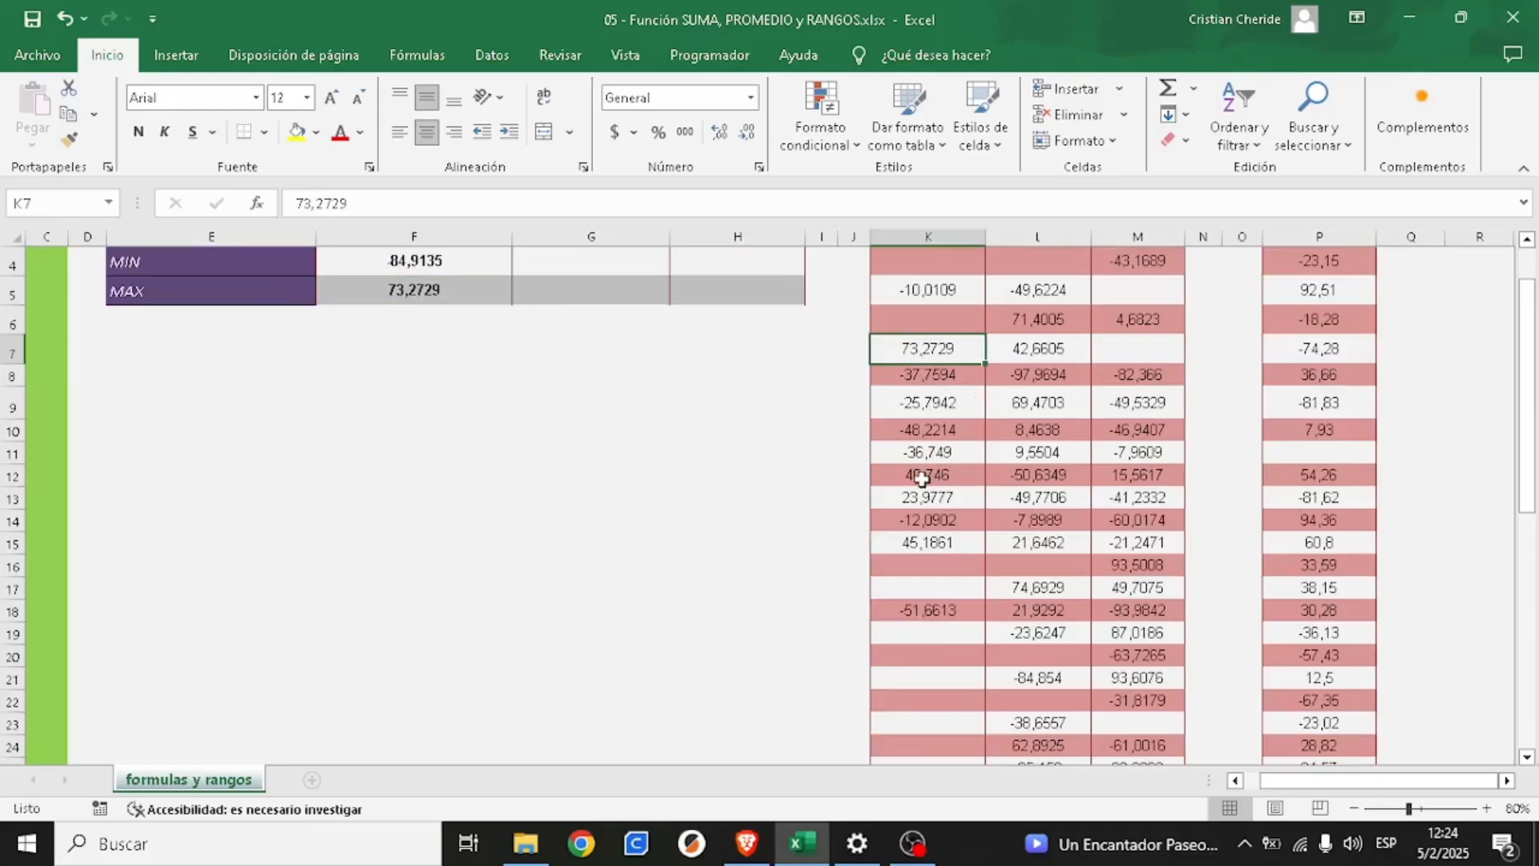
click(928, 477)
click(952, 502)
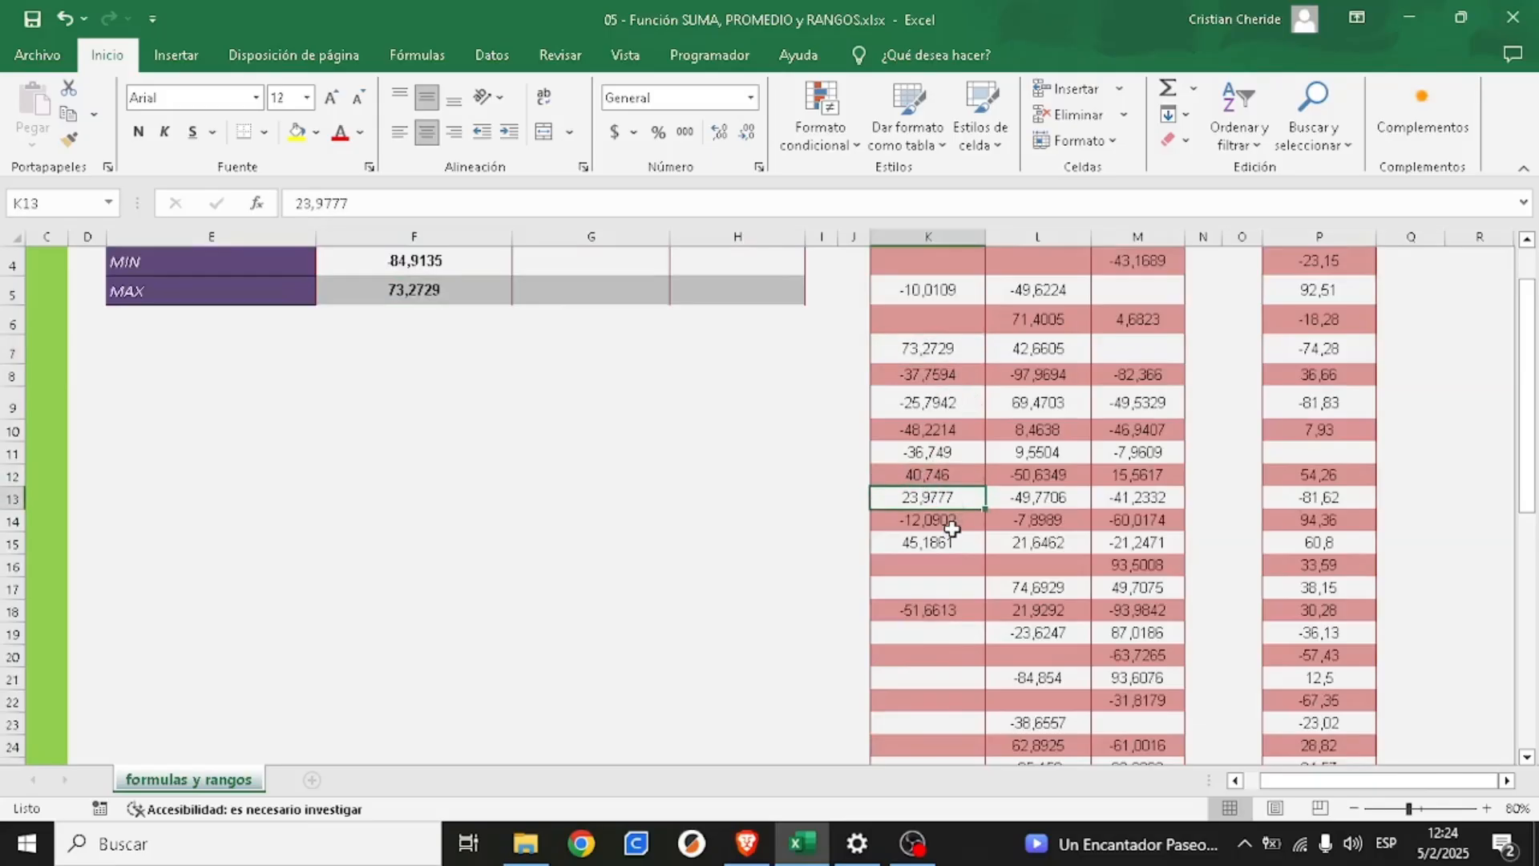
click(950, 542)
scroll(953, 519, up, 1)
click(918, 559)
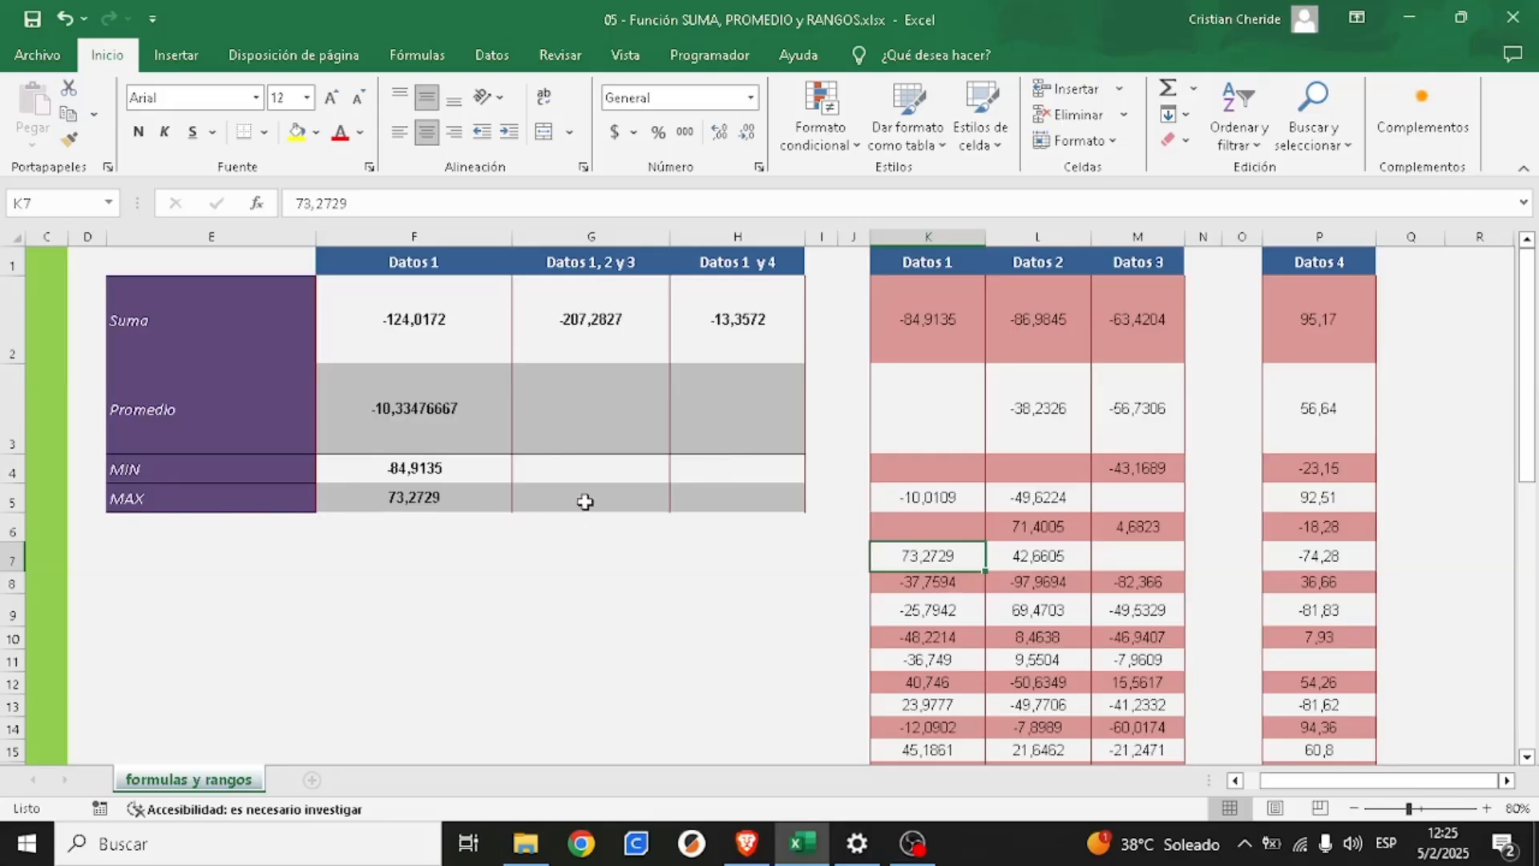
click(443, 503)
click(559, 504)
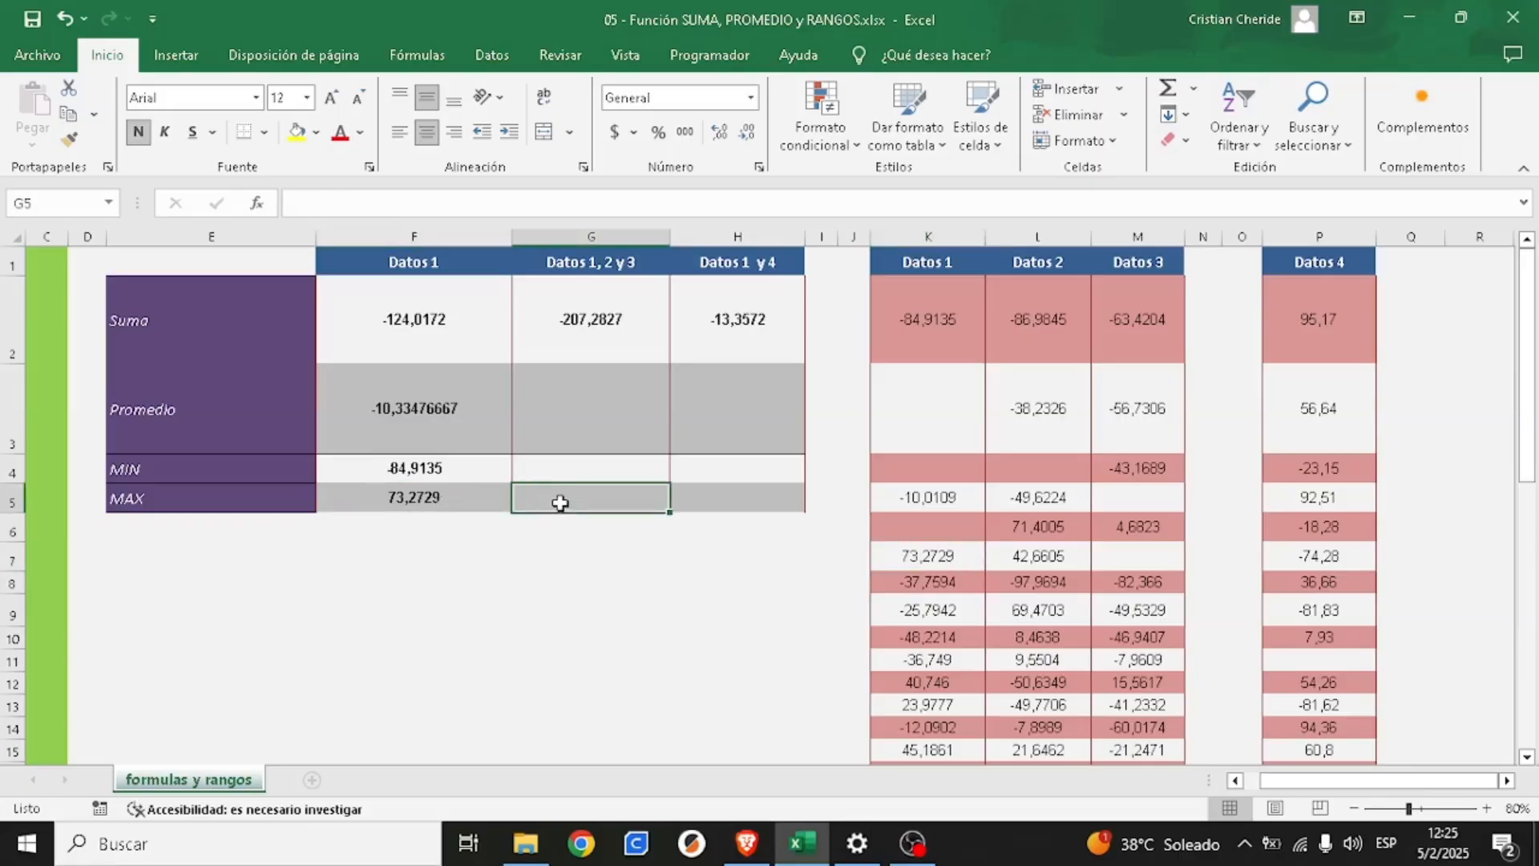
click(710, 495)
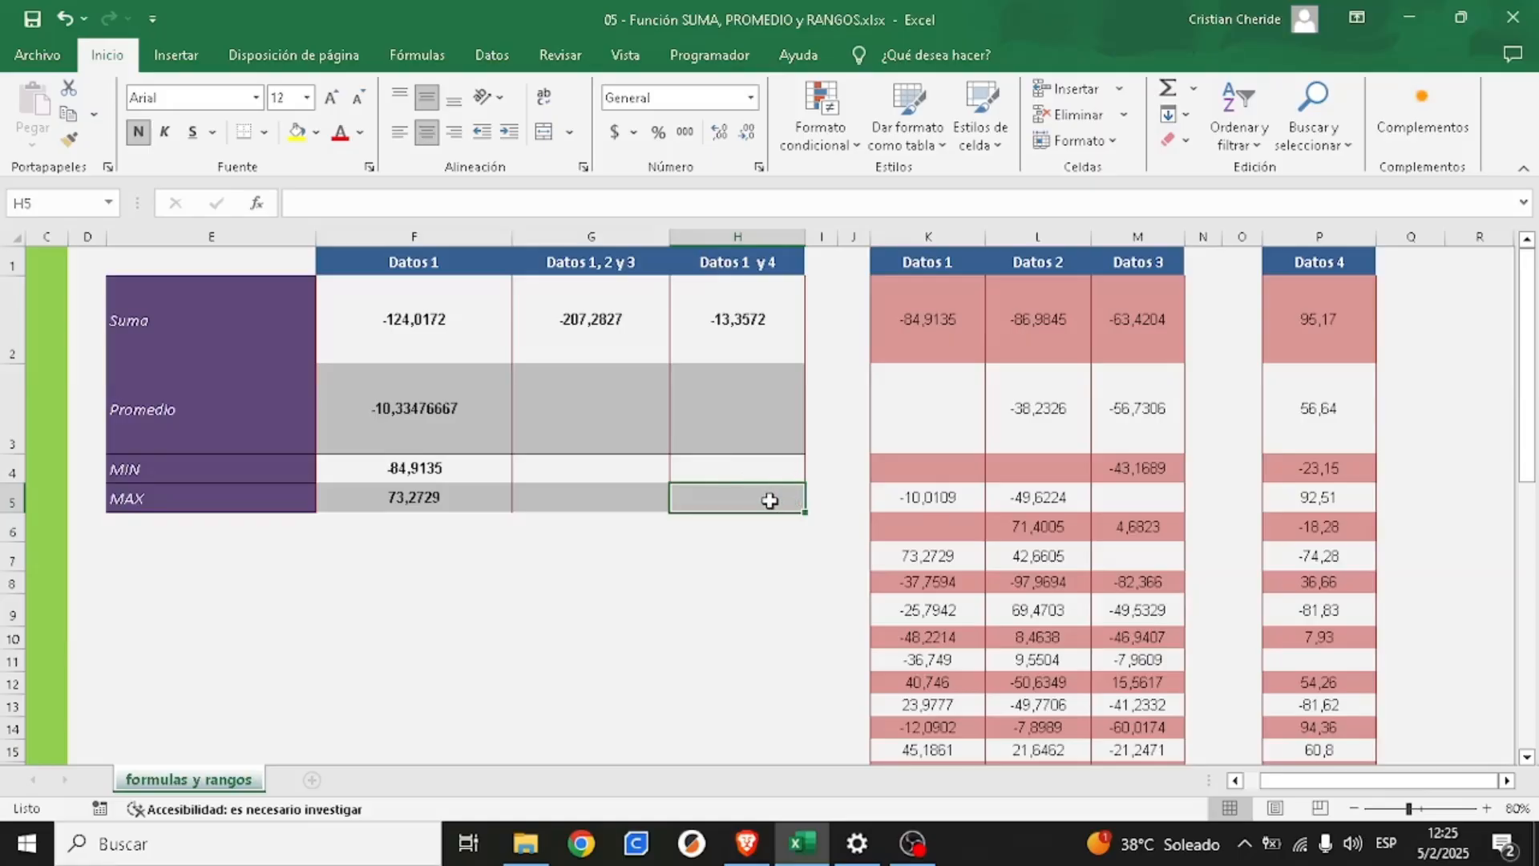
click(726, 563)
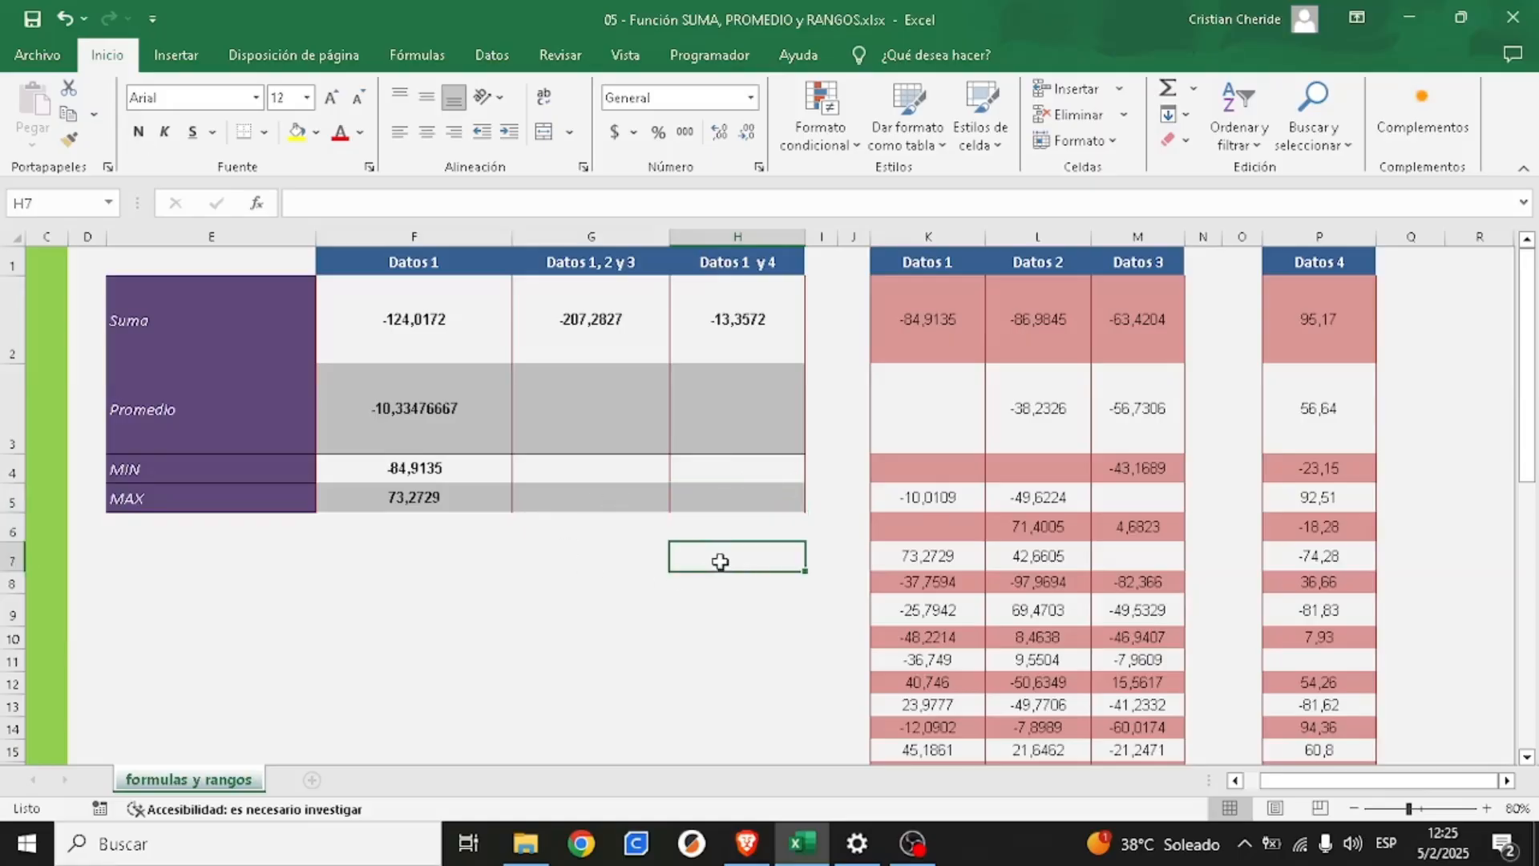
click(382, 578)
click(404, 555)
click(248, 553)
click(412, 553)
click(526, 555)
click(678, 567)
click(632, 561)
click(465, 566)
click(258, 564)
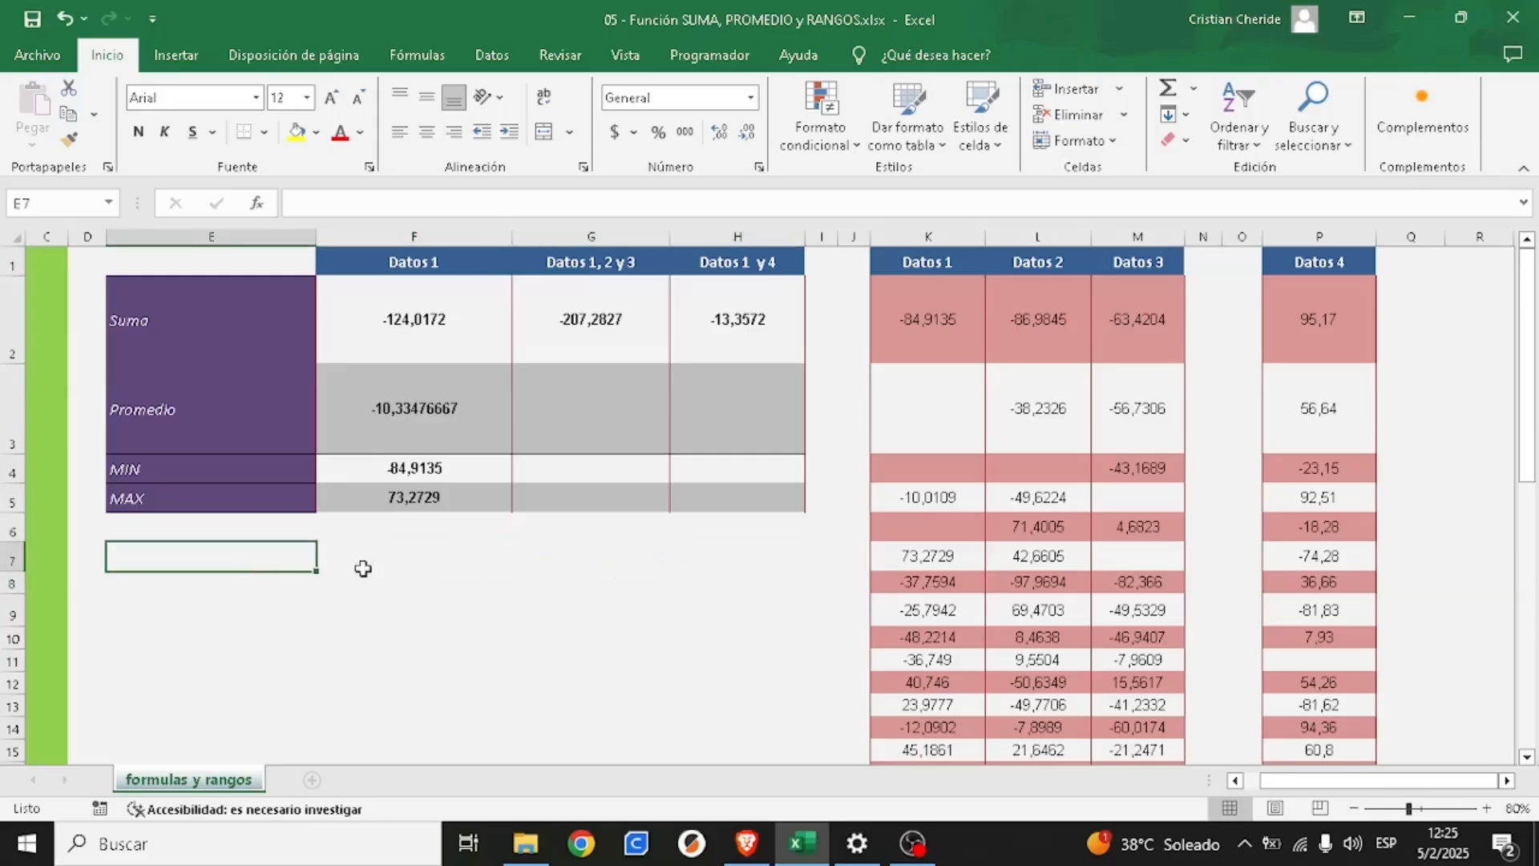
click(394, 566)
click(633, 571)
click(742, 564)
click(602, 553)
click(441, 560)
click(260, 563)
click(447, 567)
click(589, 563)
click(703, 565)
click(414, 609)
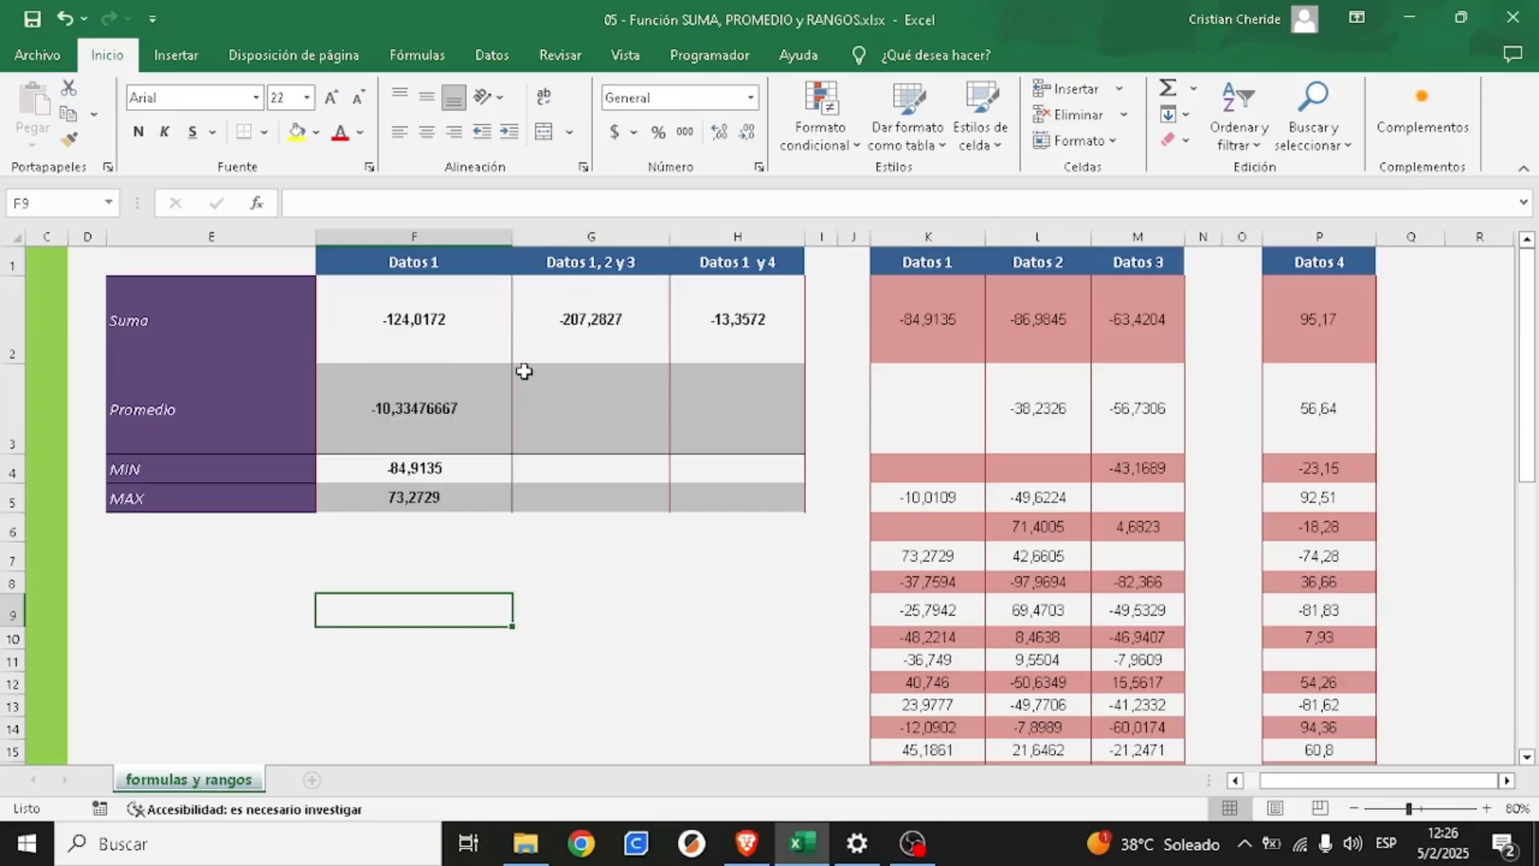